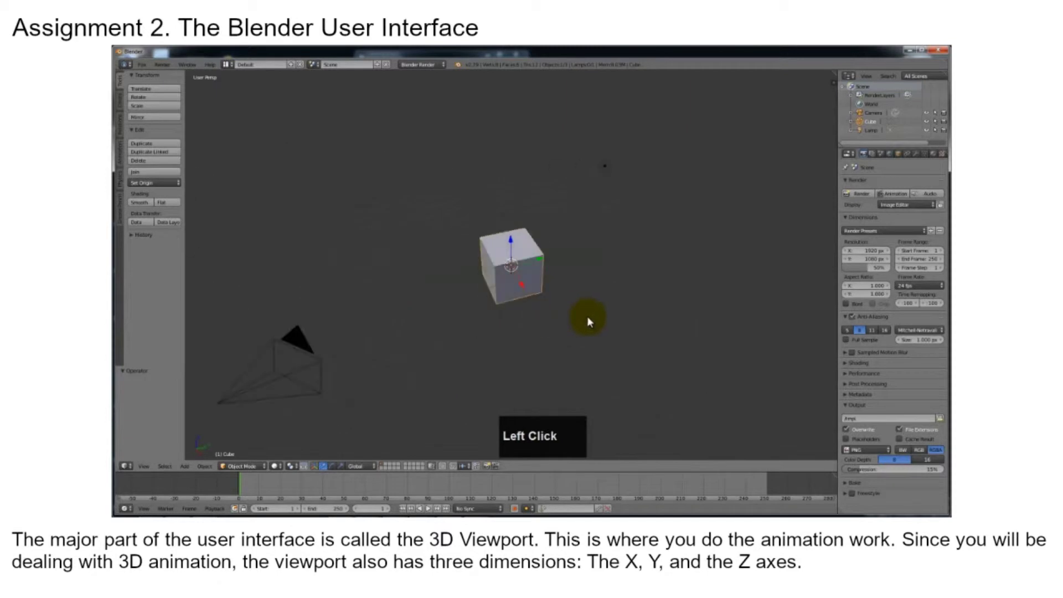
Examine the default cube in the 3D viewport by orbiting around it, zooming in and out, and panning
{"action": "scroll", "coordinate": [619, 310], "scroll_direction": "up", "scroll_amount": 2}
{"action": "scroll", "coordinate": [619, 310], "scroll_direction": "down", "scroll_amount": 2}
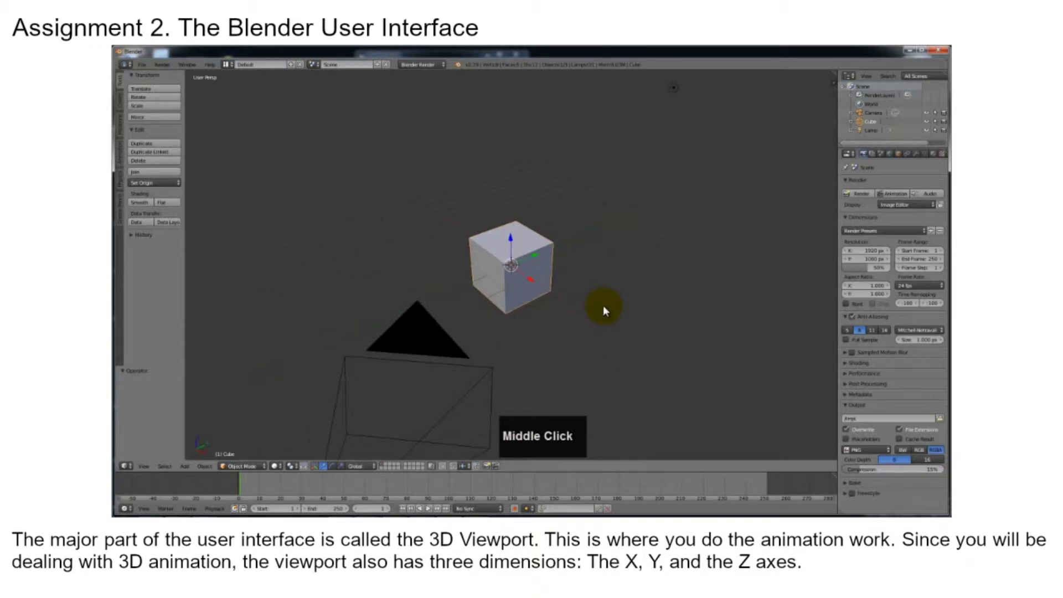
{"action": "middle_click_drag", "start_coordinate": [497, 330], "coordinate": [604, 329]}
{"action": "middle_click_drag", "start_coordinate": [514, 334], "coordinate": [485, 337]}
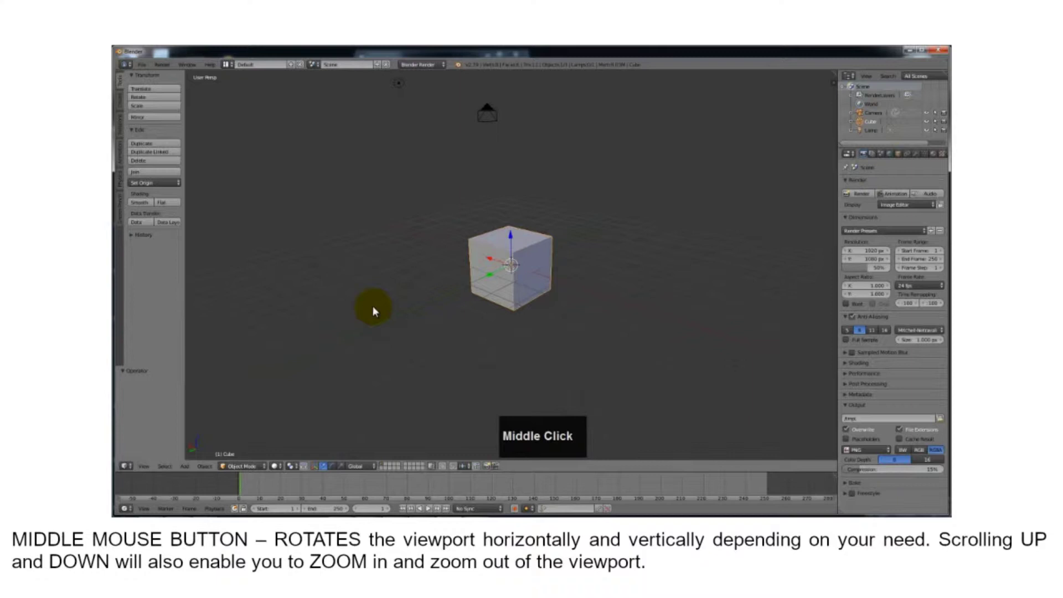
{"action": "scroll", "coordinate": [475, 311], "scroll_direction": "up", "scroll_amount": 5}
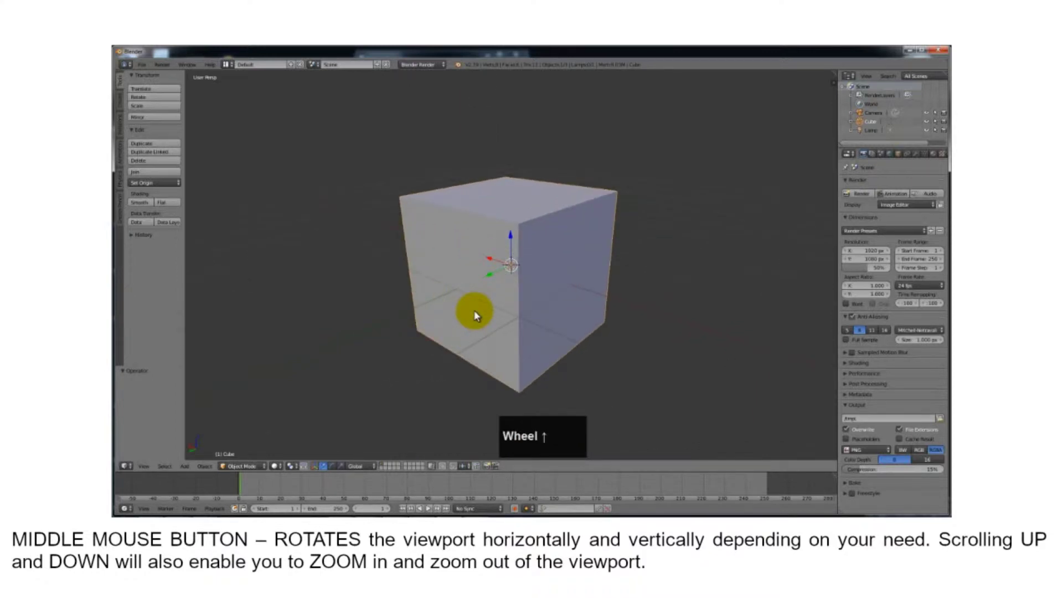
{"action": "scroll", "coordinate": [475, 316], "scroll_direction": "down", "scroll_amount": 5}
{"action": "scroll", "coordinate": [474, 315], "scroll_direction": "down", "scroll_amount": 3}
{"action": "scroll", "coordinate": [474, 316], "scroll_direction": "up", "scroll_amount": 5}
{"action": "scroll", "coordinate": [474, 312], "scroll_direction": "up", "scroll_amount": 2}
{"action": "scroll", "coordinate": [475, 312], "scroll_direction": "down", "scroll_amount": 5}
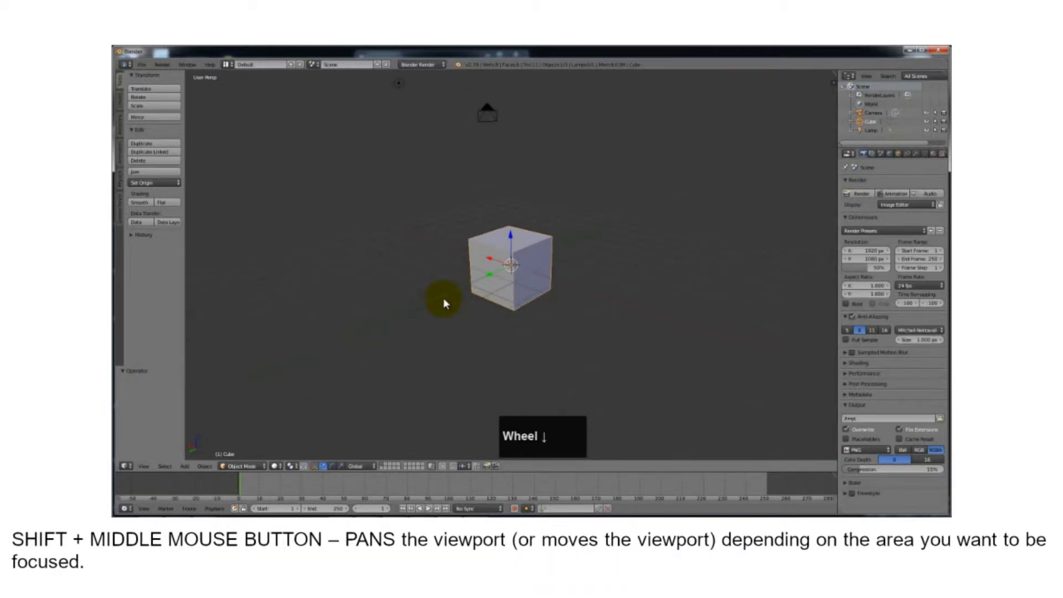
{"action": "middle_click_drag", "start_coordinate": [557, 294], "coordinate": [522, 307], "text": "shift"}
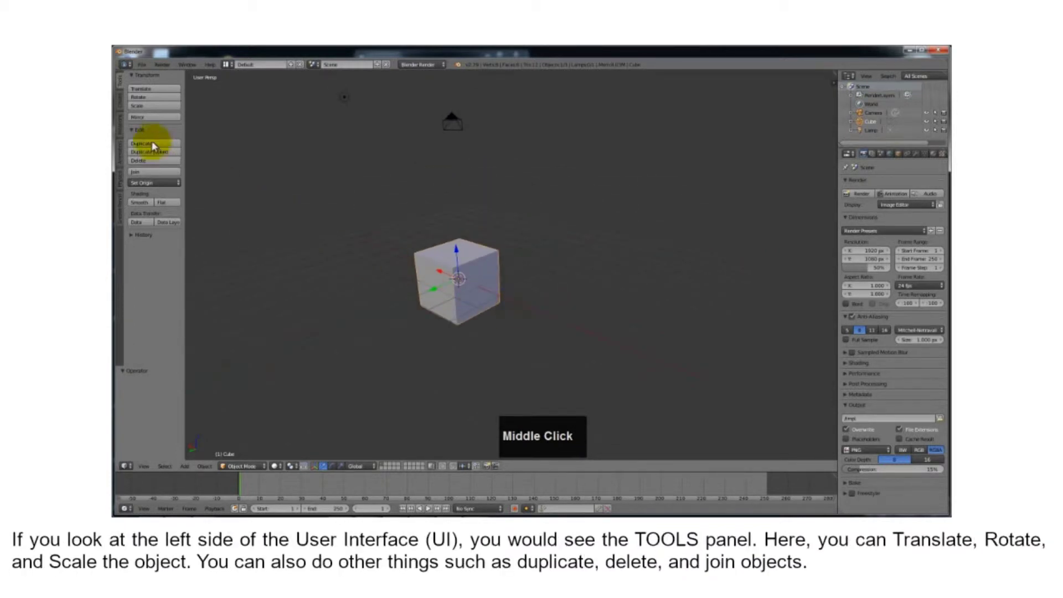
Translate the cube by about -2.47 in X, -2.70 in Y and 0.86 in Z, and rotate it about 74°
{"action": "left_click", "coordinate": [143, 90]}
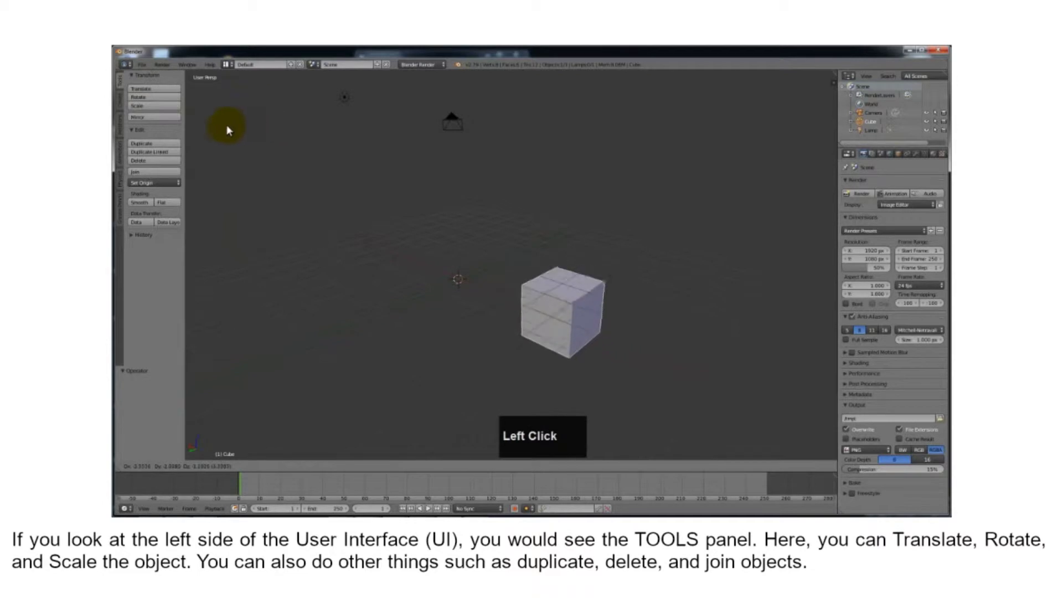
{"action": "left_click", "coordinate": [247, 463]}
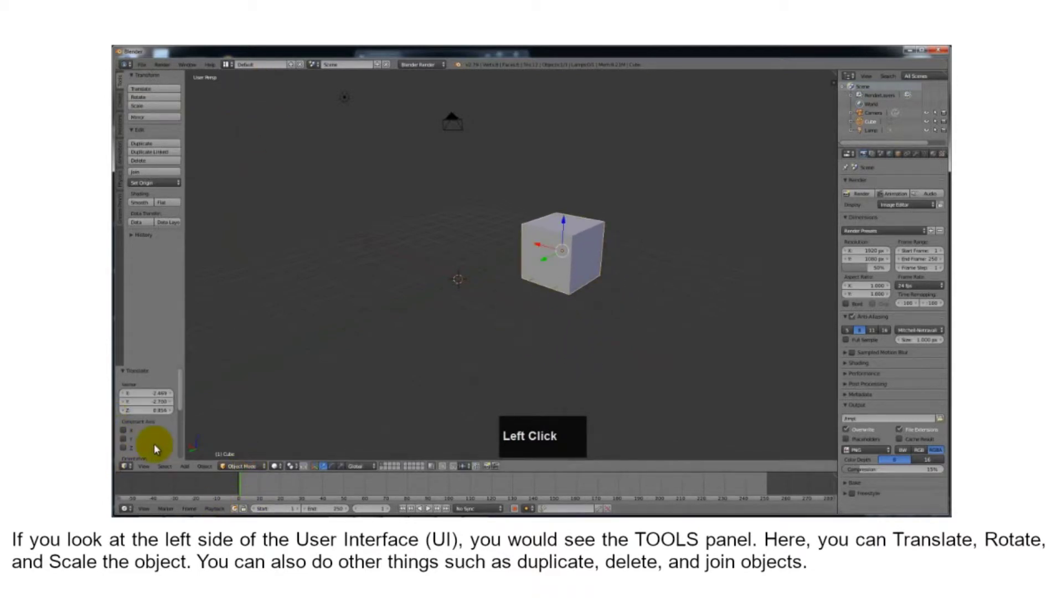
{"action": "left_click", "coordinate": [141, 98]}
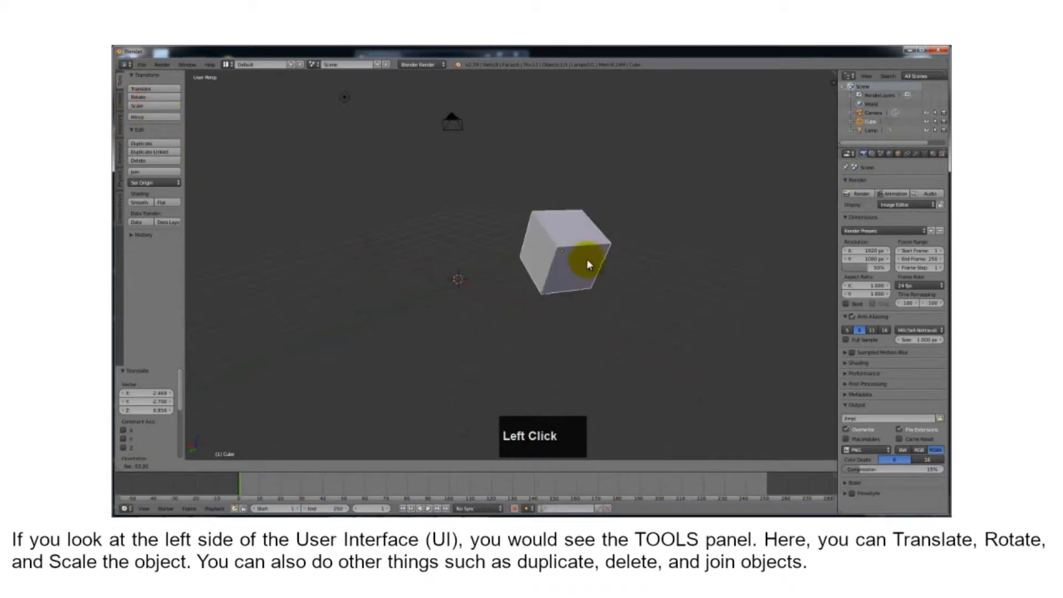
{"action": "left_click", "coordinate": [550, 268]}
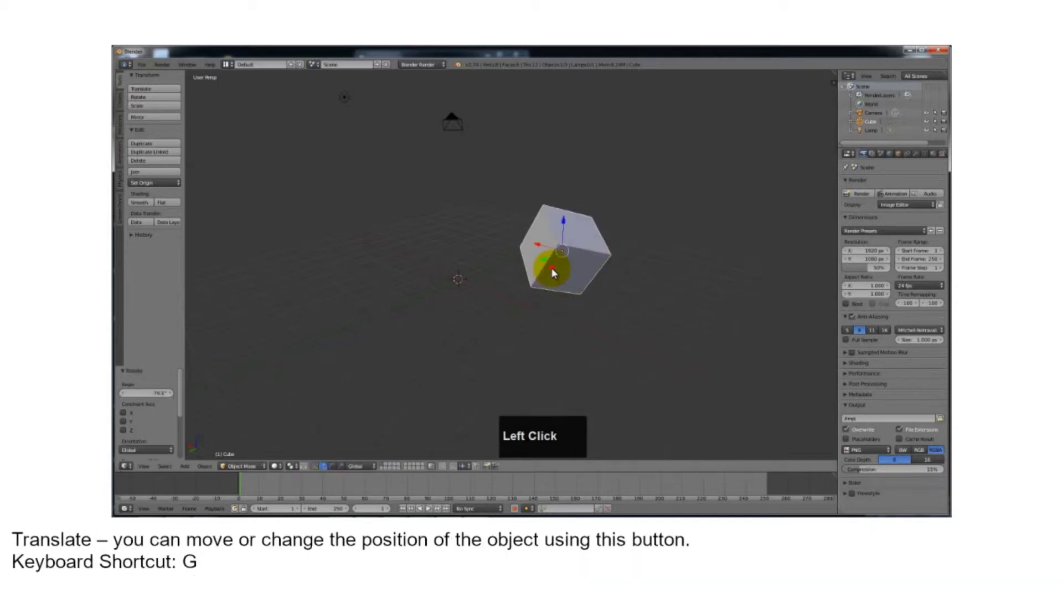
Scale the cube to about 0.59 and move it along its axes with the translate manipulator to the other side of the 3D cursor
{"action": "left_click", "coordinate": [145, 106]}
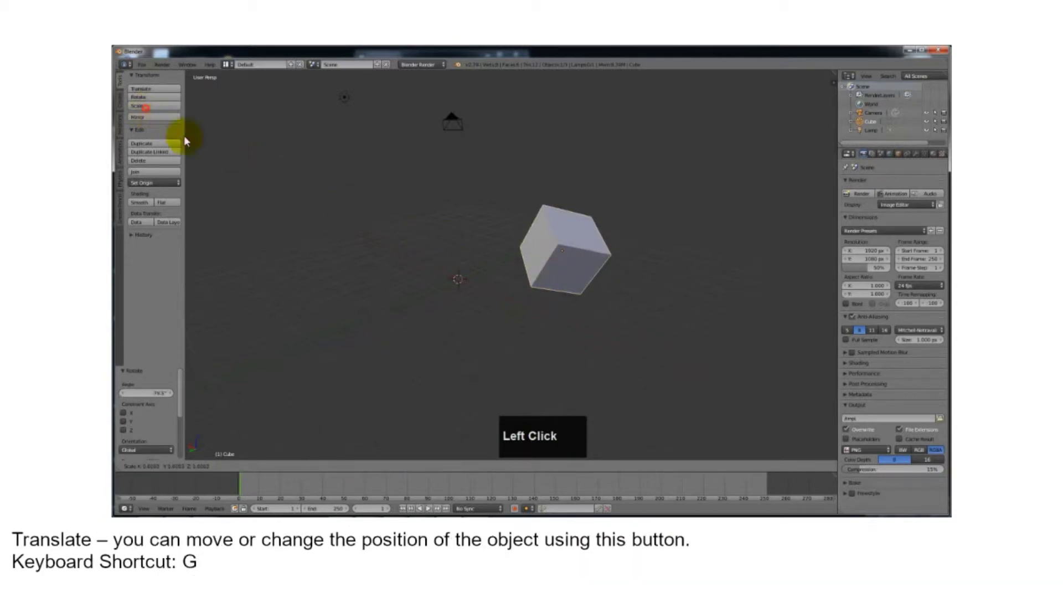
{"action": "left_click", "coordinate": [308, 221]}
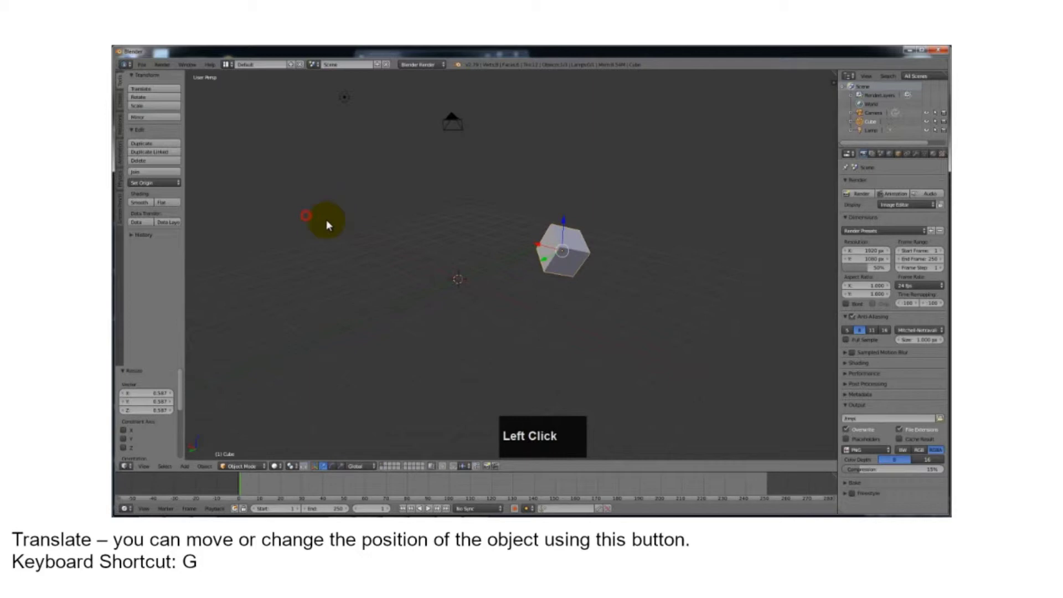
{"action": "left_click", "coordinate": [323, 466]}
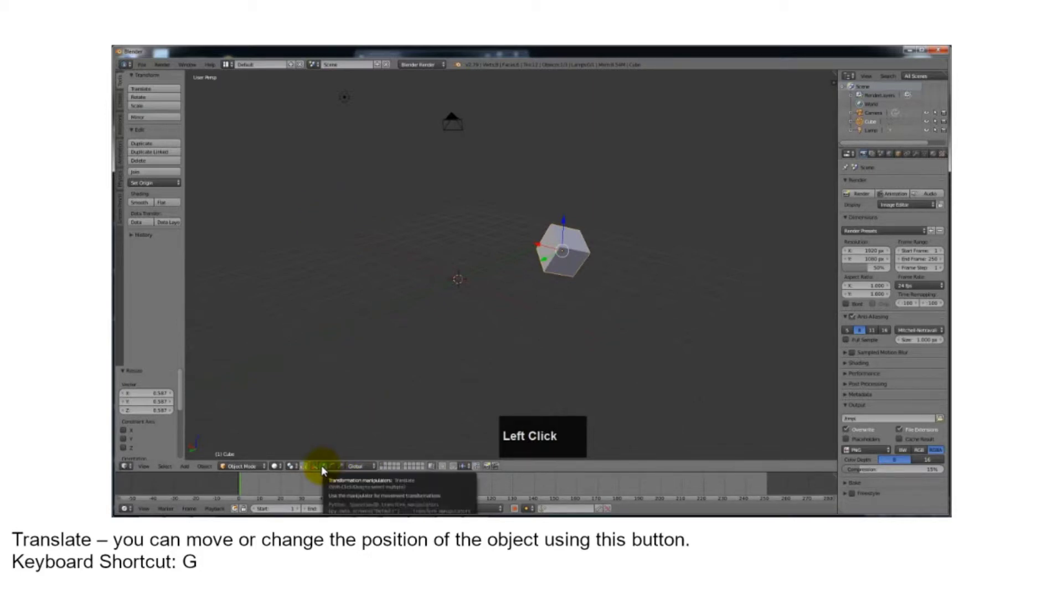
{"action": "left_click", "coordinate": [543, 271]}
{"action": "left_click_drag", "start_coordinate": [544, 271], "coordinate": [369, 320]}
{"action": "left_click_drag", "start_coordinate": [360, 257], "coordinate": [391, 273]}
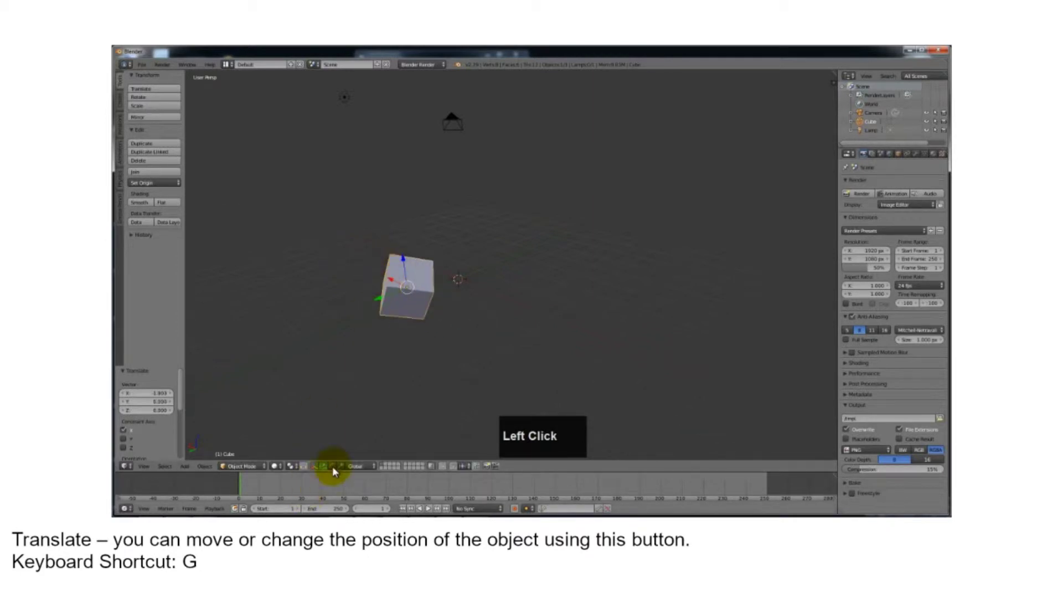
Switch to the rotate manipulator and rotate the cube freely around its axis rings
{"action": "left_click", "coordinate": [331, 466]}
{"action": "left_click_drag", "start_coordinate": [414, 270], "coordinate": [431, 347]}
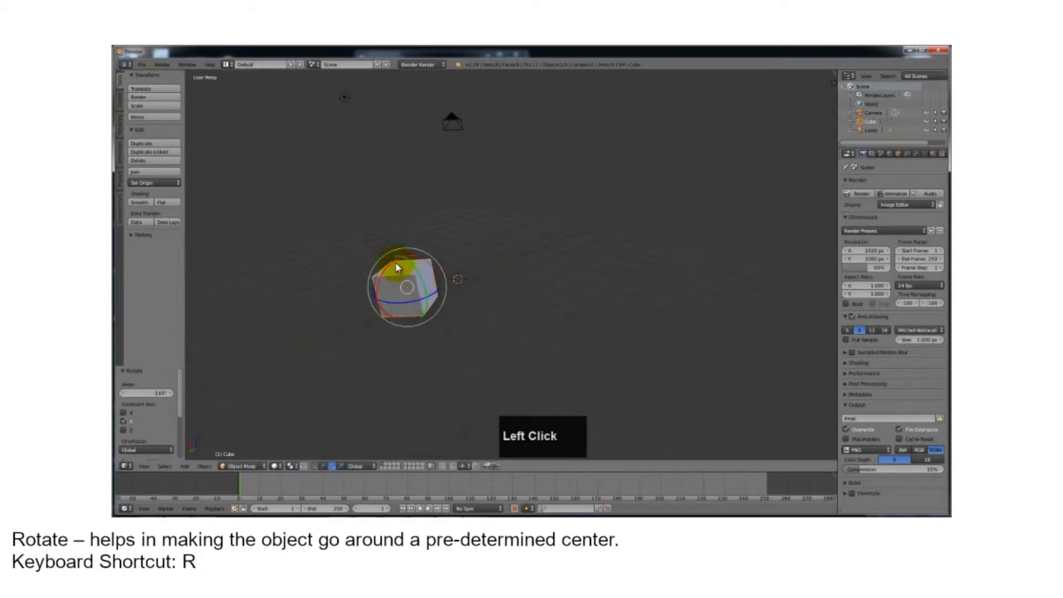
{"action": "left_click_drag", "start_coordinate": [392, 260], "coordinate": [387, 307]}
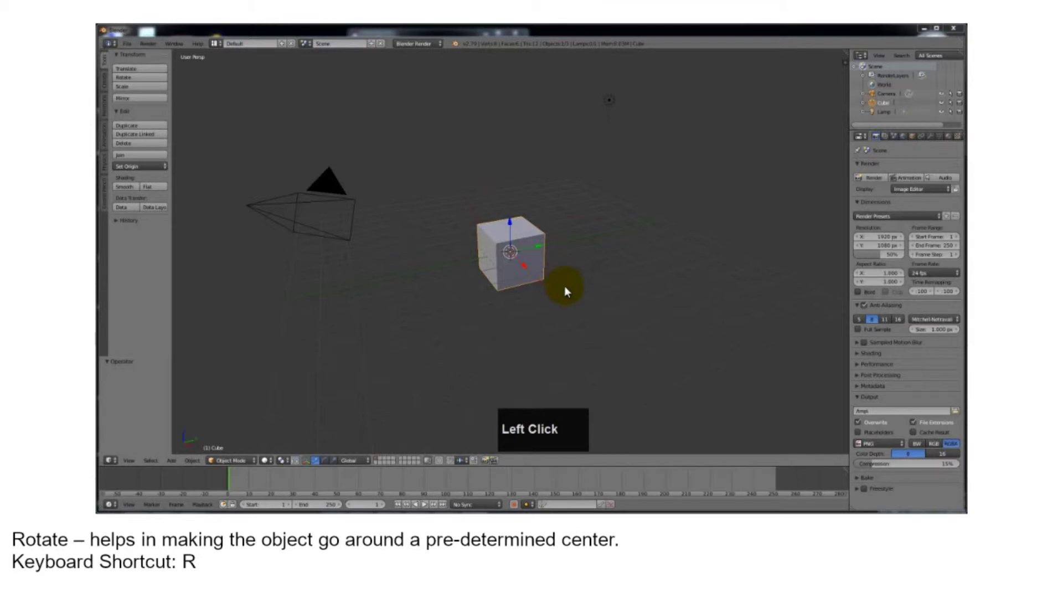
Inspect the cube and its axis manipulator from different angles, distances and view positions, and start the Translate tool
{"action": "middle_click_drag", "start_coordinate": [567, 294], "coordinate": [622, 318]}
{"action": "scroll", "coordinate": [622, 299], "scroll_direction": "up", "scroll_amount": 2}
{"action": "scroll", "coordinate": [622, 299], "scroll_direction": "down", "scroll_amount": 1}
{"action": "middle_click_drag", "start_coordinate": [528, 324], "coordinate": [484, 328]}
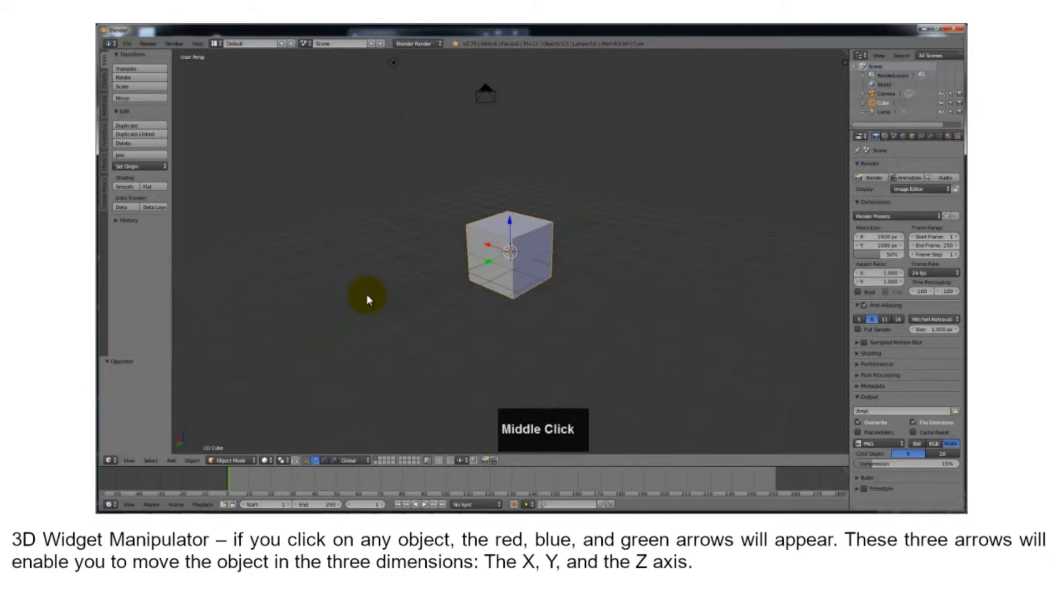
{"action": "scroll", "coordinate": [473, 304], "scroll_direction": "up", "scroll_amount": 5}
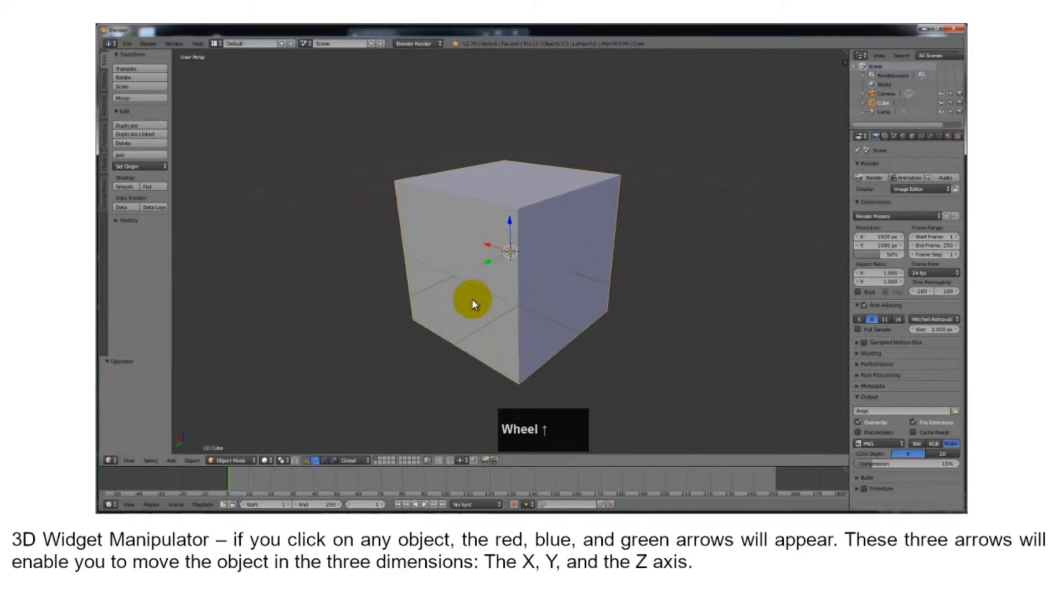
{"action": "scroll", "coordinate": [472, 302], "scroll_direction": "down", "scroll_amount": 6}
{"action": "scroll", "coordinate": [472, 301], "scroll_direction": "down", "scroll_amount": 2}
{"action": "scroll", "coordinate": [472, 301], "scroll_direction": "up", "scroll_amount": 4}
{"action": "scroll", "coordinate": [473, 301], "scroll_direction": "up", "scroll_amount": 2}
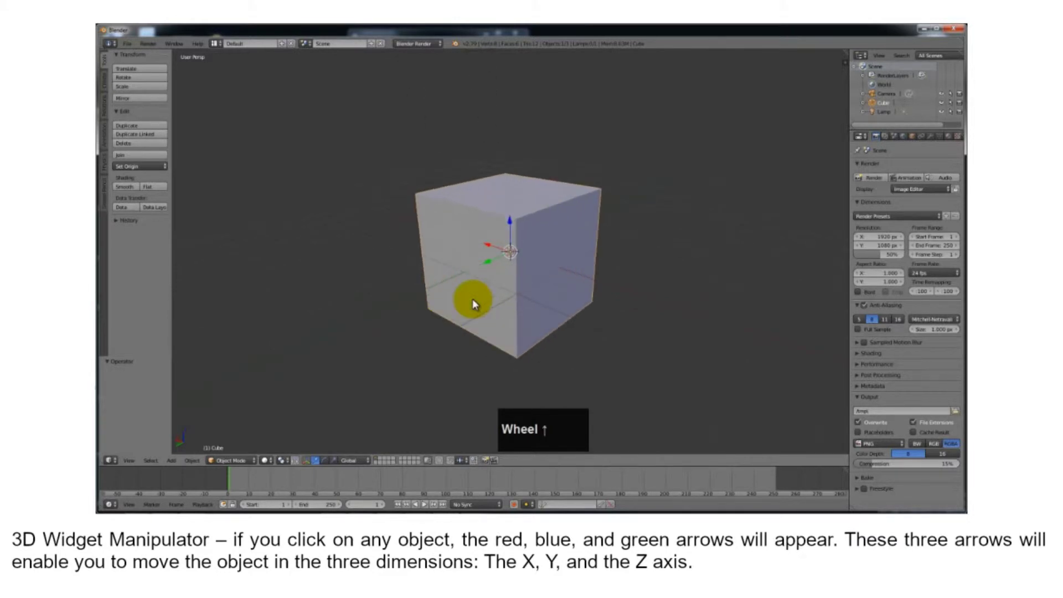
{"action": "scroll", "coordinate": [473, 301], "scroll_direction": "down", "scroll_amount": 3}
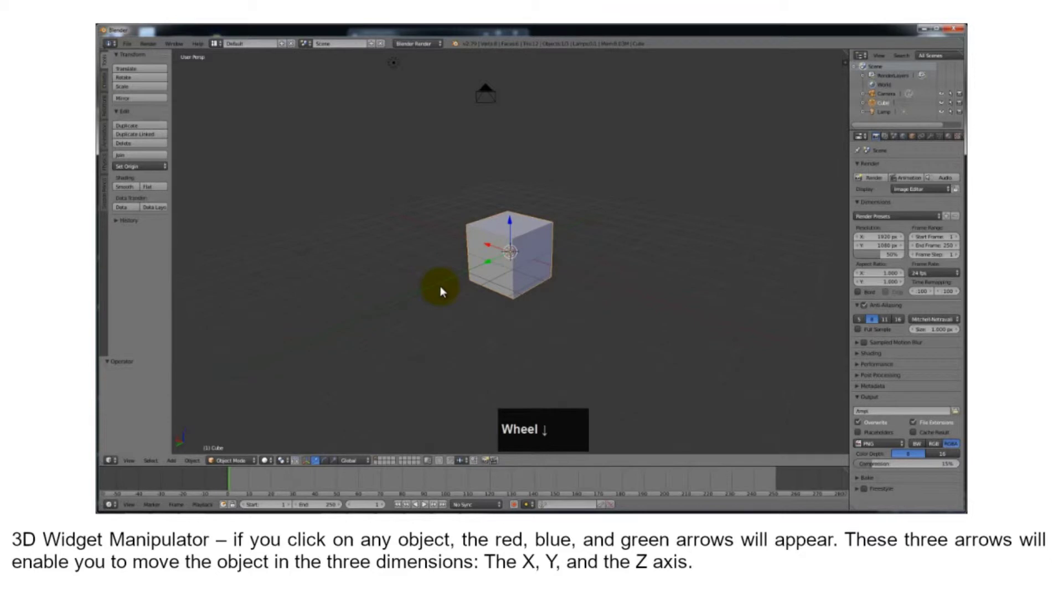
{"action": "middle_click_drag", "start_coordinate": [560, 283], "coordinate": [505, 297], "text": "shift"}
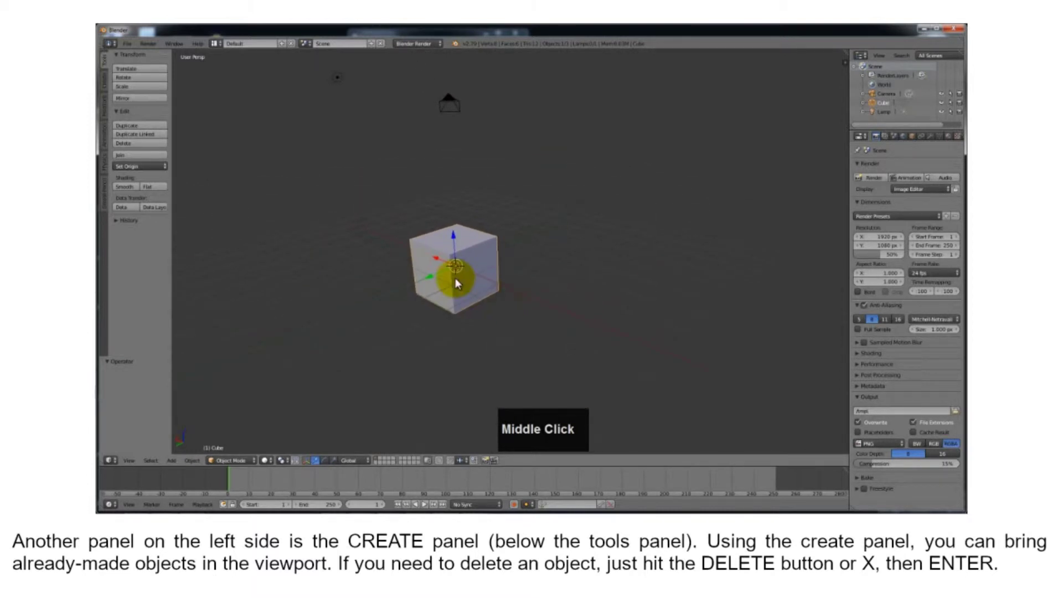
{"action": "left_click", "coordinate": [129, 70]}
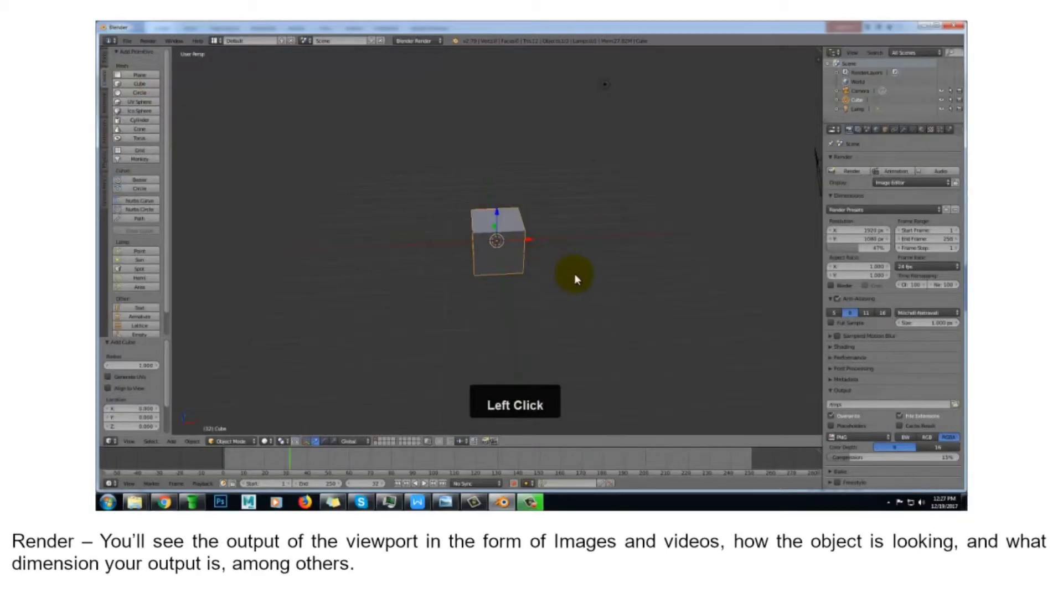
Render a still image of the cube scene to check the output, and return to the 3D viewport
{"action": "middle_click_drag", "start_coordinate": [598, 271], "coordinate": [655, 273]}
{"action": "scroll", "coordinate": [610, 284], "scroll_direction": "up", "scroll_amount": 2}
{"action": "scroll", "coordinate": [652, 280], "scroll_direction": "down", "scroll_amount": 1}
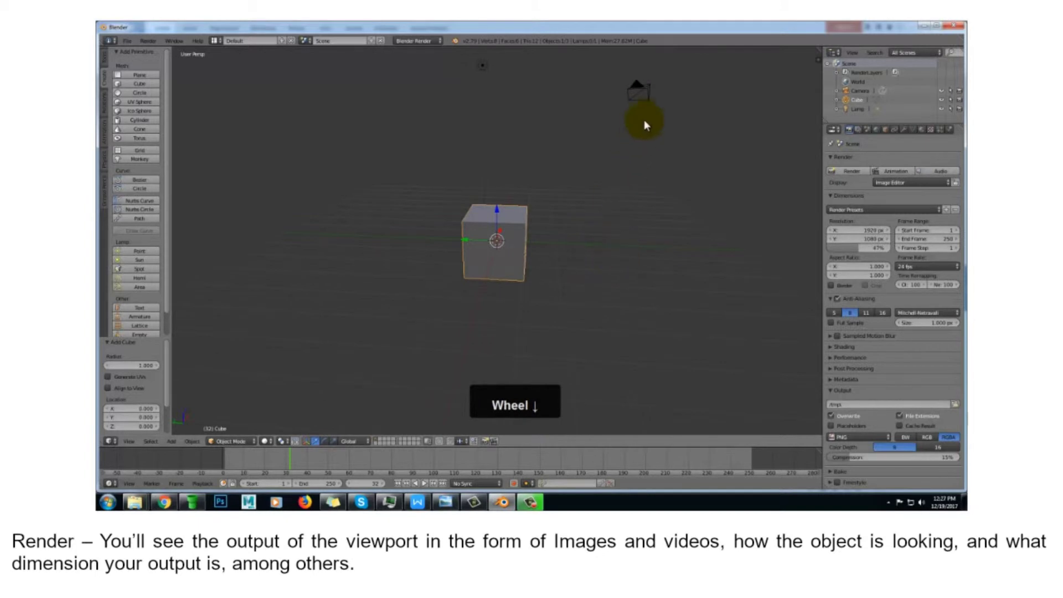
{"action": "left_click", "coordinate": [860, 171]}
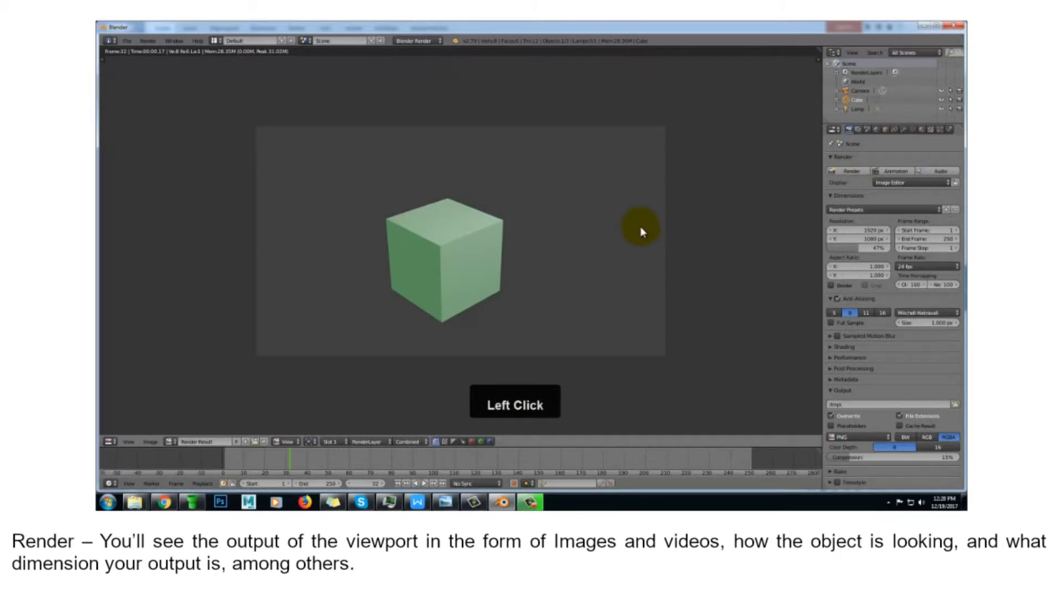
{"action": "key", "text": "Escape"}
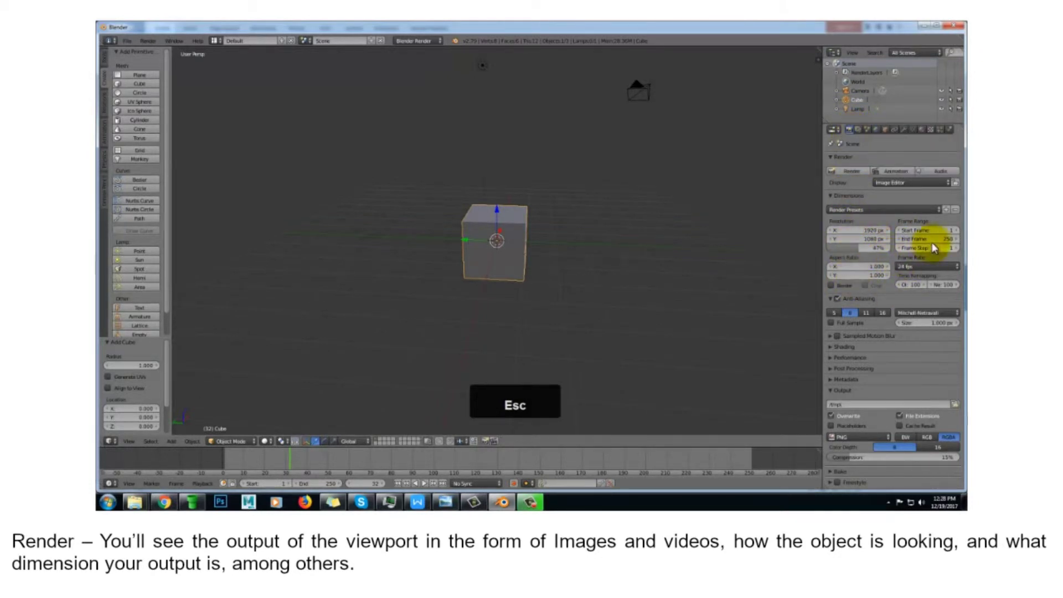
Open the render layer settings, view other scene layers, and return to the first scene layer
{"action": "scroll", "coordinate": [880, 316], "scroll_direction": "down", "scroll_amount": 1}
{"action": "scroll", "coordinate": [898, 254], "scroll_direction": "down", "scroll_amount": 1}
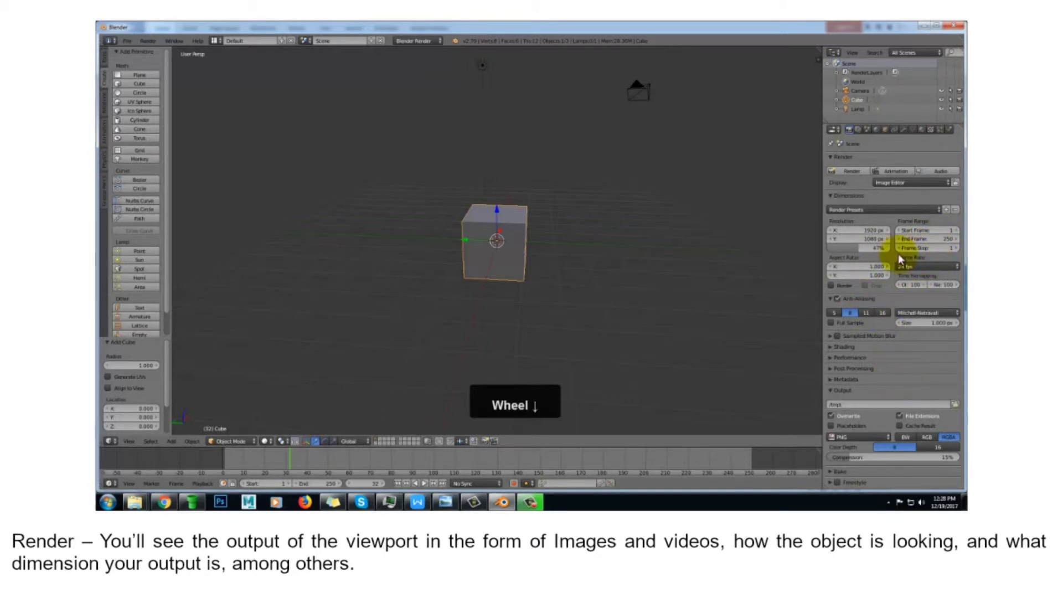
{"action": "left_click", "coordinate": [856, 128]}
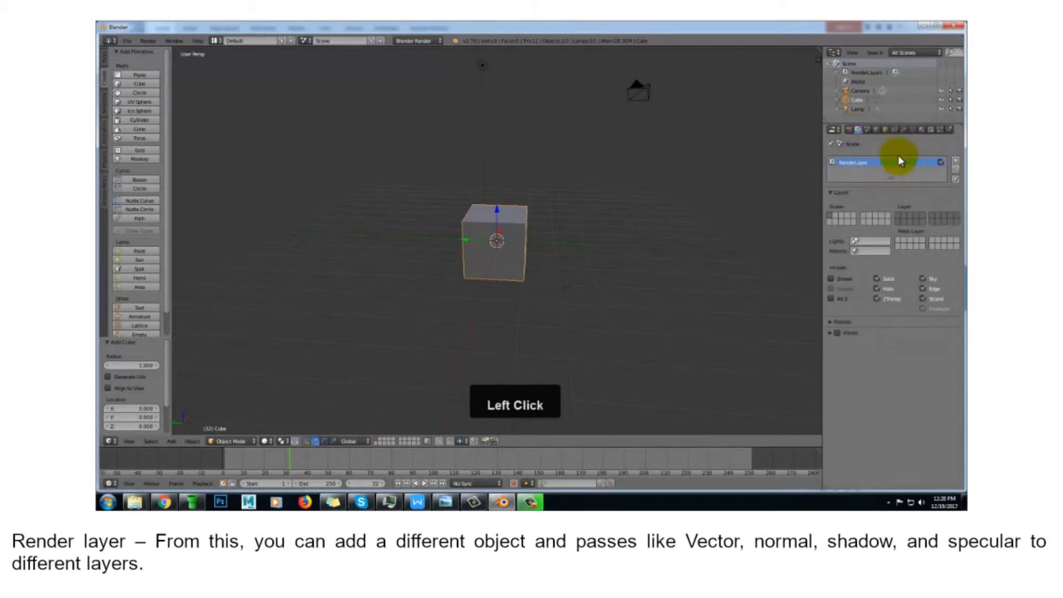
{"action": "left_click", "coordinate": [838, 216]}
{"action": "left_click", "coordinate": [843, 216]}
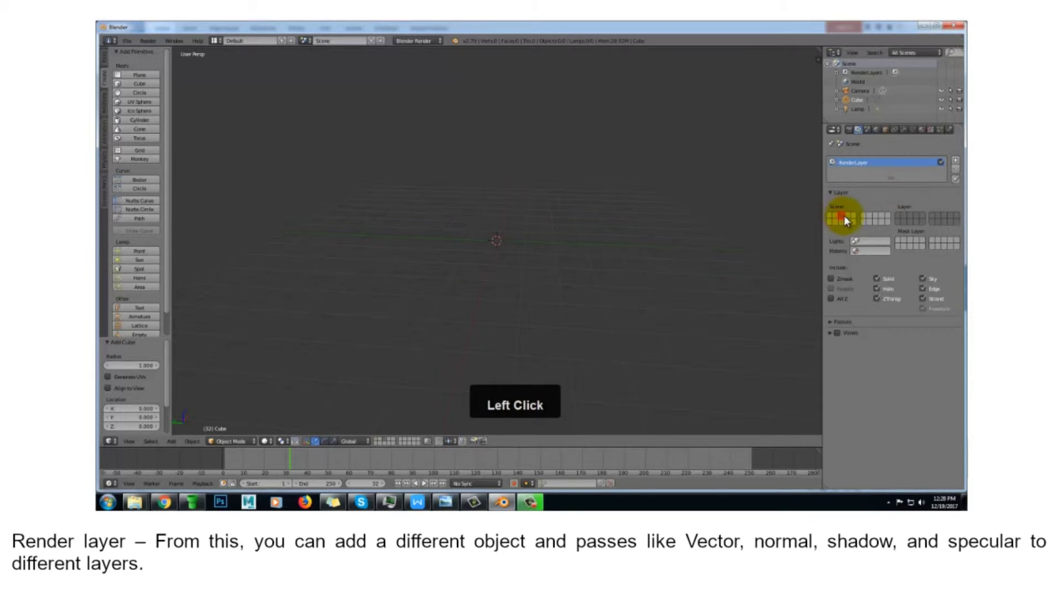
{"action": "left_click", "coordinate": [833, 217]}
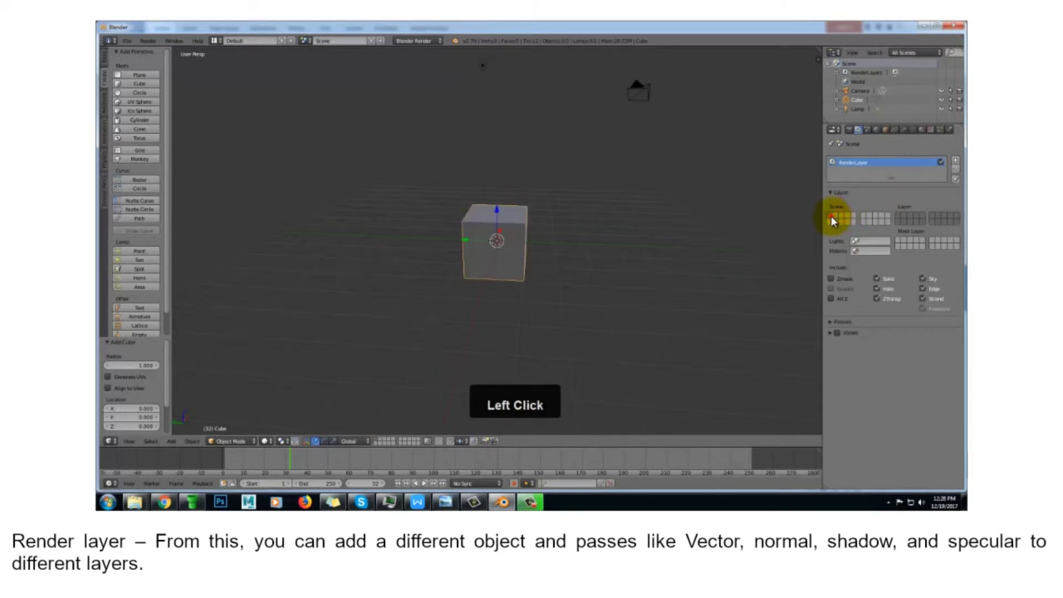
Open the scene settings and browse the unit presets without choosing one
{"action": "left_click", "coordinate": [866, 130]}
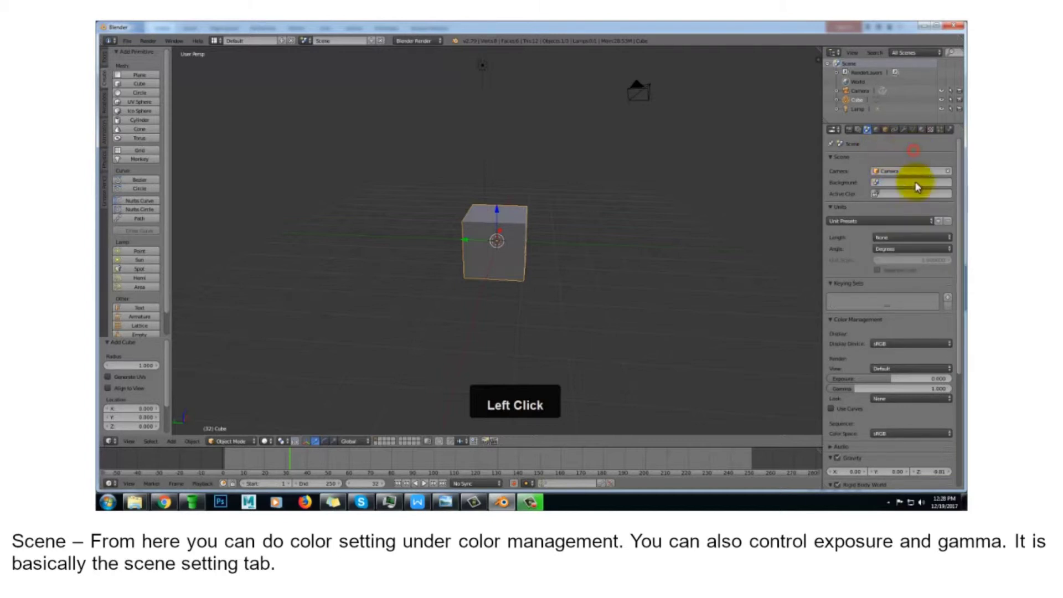
{"action": "left_click", "coordinate": [891, 219]}
{"action": "left_click", "coordinate": [890, 219]}
{"action": "left_click", "coordinate": [889, 218]}
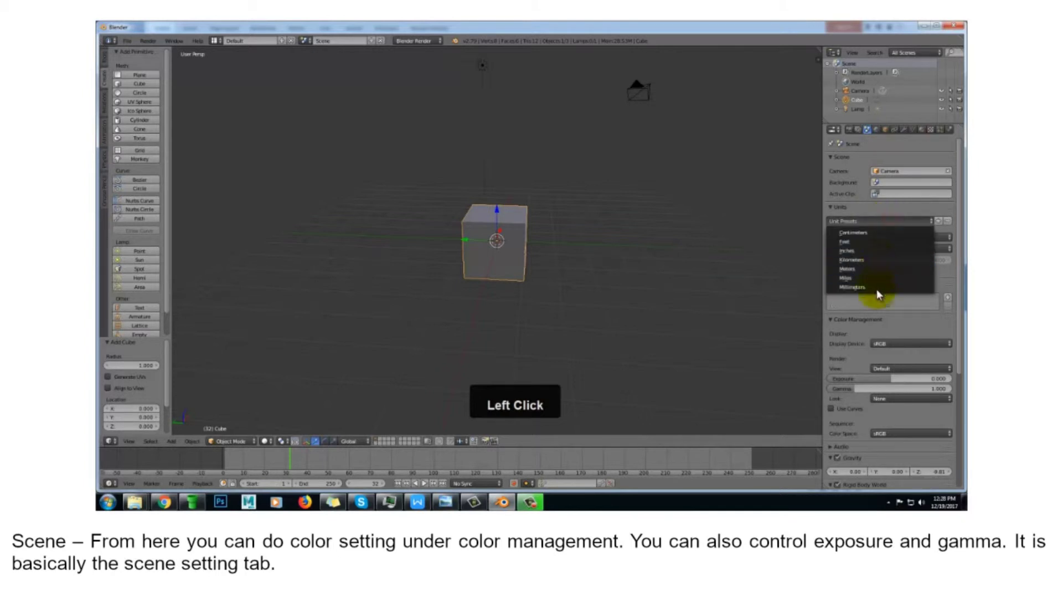
{"action": "middle_click", "coordinate": [922, 324]}
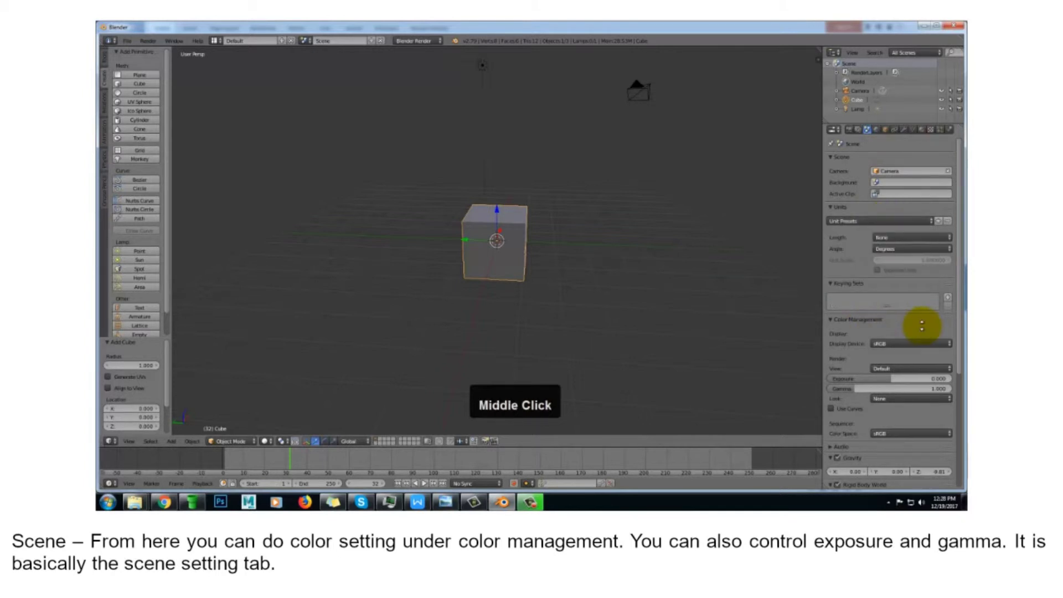
Check the Display Device options in Color Management and set Exposure to about -0.224 and Gamma to about 1.317
{"action": "scroll", "coordinate": [909, 289], "scroll_direction": "down", "scroll_amount": 5}
{"action": "scroll", "coordinate": [909, 290], "scroll_direction": "down", "scroll_amount": 1}
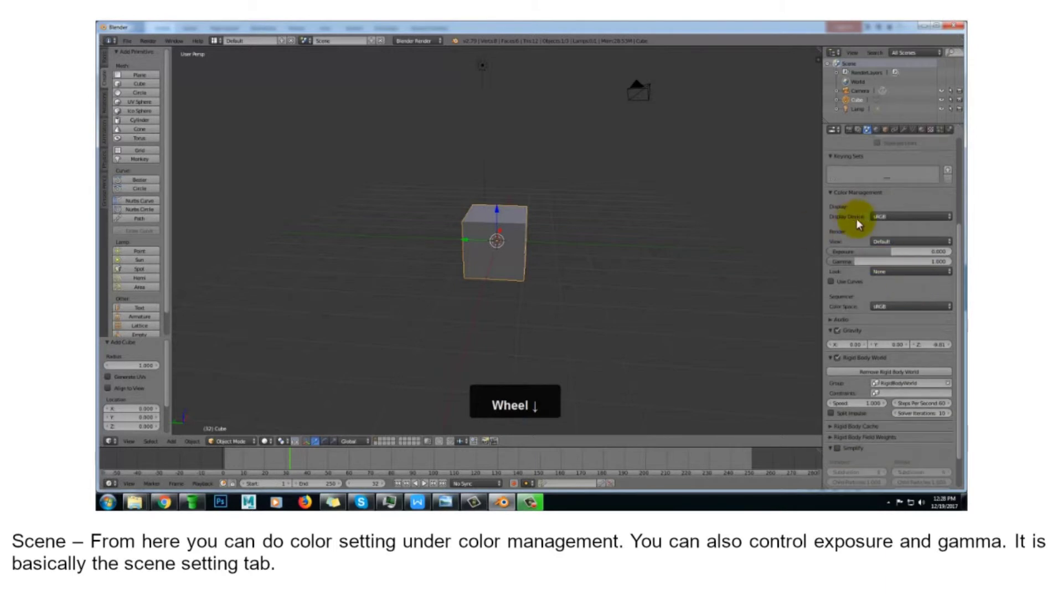
{"action": "left_click", "coordinate": [893, 217]}
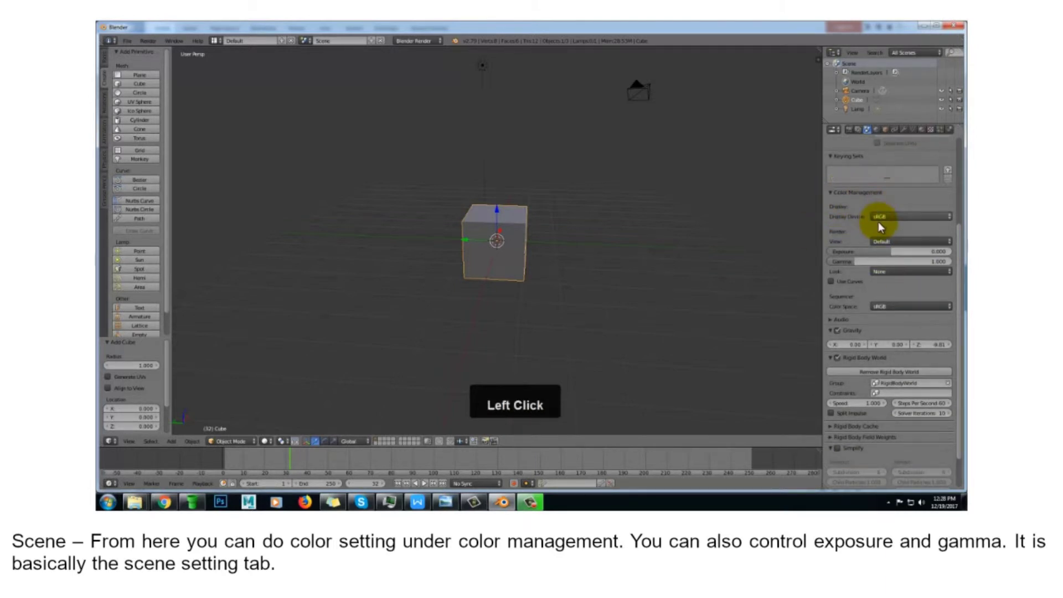
{"action": "scroll", "coordinate": [880, 226], "scroll_direction": "down", "scroll_amount": 2}
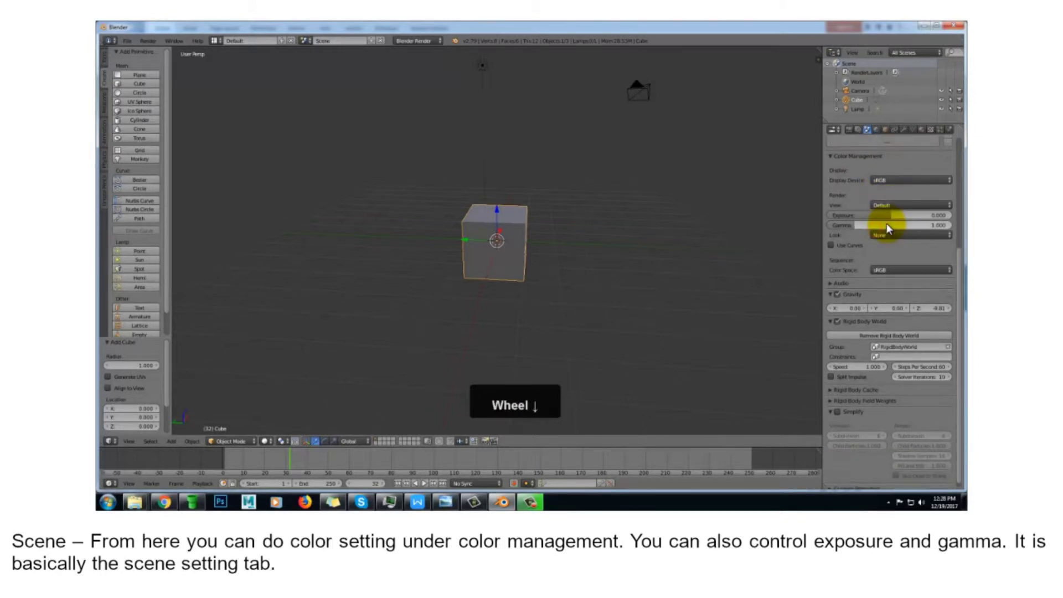
{"action": "mouse_move", "coordinate": [894, 216]}
{"action": "left_mouse_down"}
{"action": "mouse_move", "coordinate": [915, 219]}
{"action": "mouse_move", "coordinate": [882, 218]}
{"action": "mouse_move", "coordinate": [877, 232]}
{"action": "mouse_move", "coordinate": [895, 231]}
{"action": "left_mouse_up"}
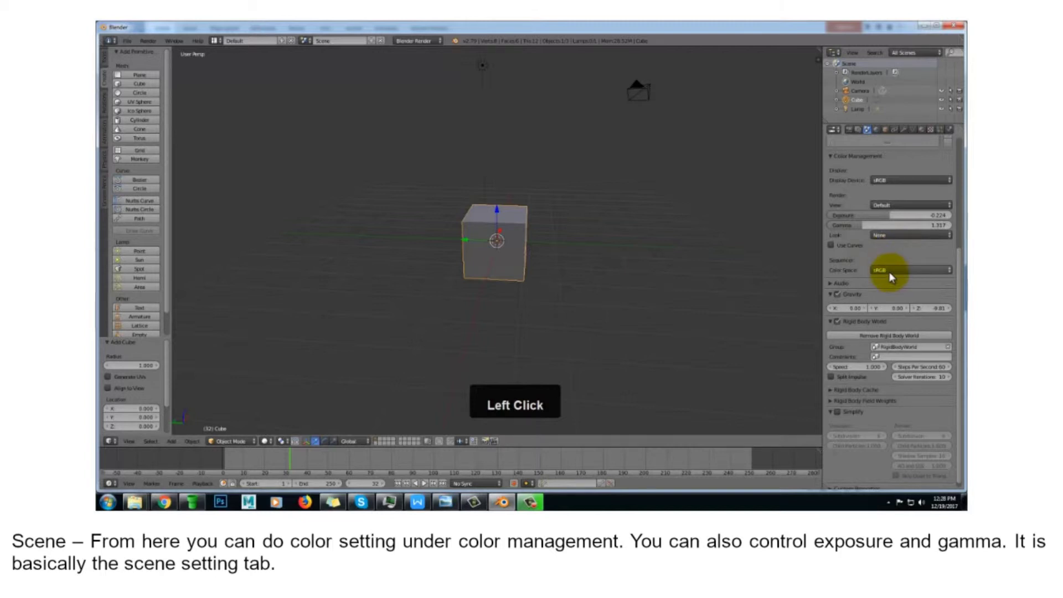
Undo the Exposure and Gamma changes and the cube's addition
{"action": "key", "text": "ctrl+z"}
{"action": "key", "text": "ctrl+z"}
{"action": "key", "text": "ctrl+z"}
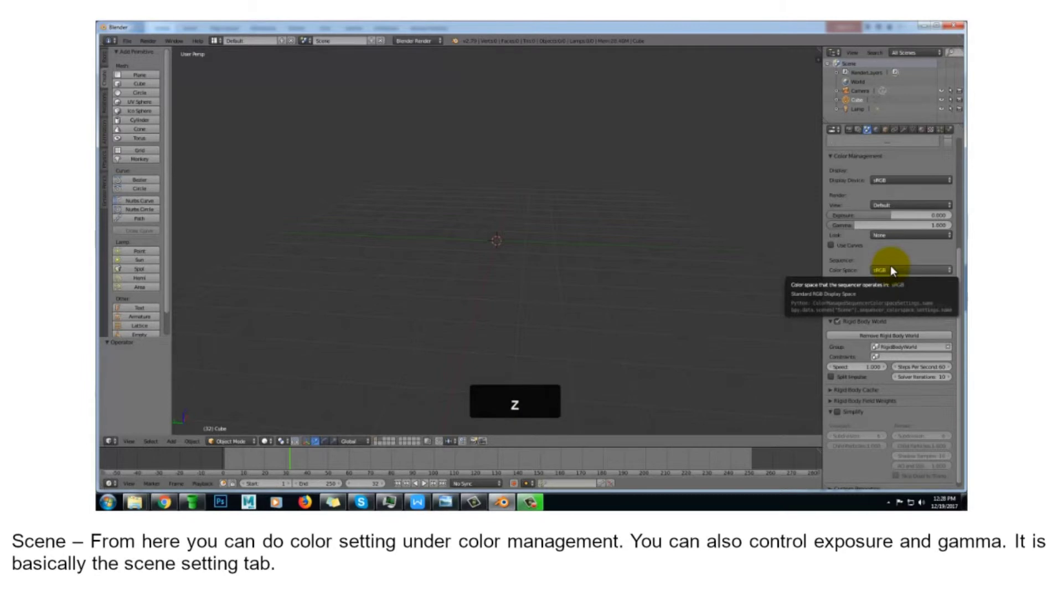
Remove the rigid body world from the scene settings
{"action": "scroll", "coordinate": [891, 269], "scroll_direction": "down", "scroll_amount": 1}
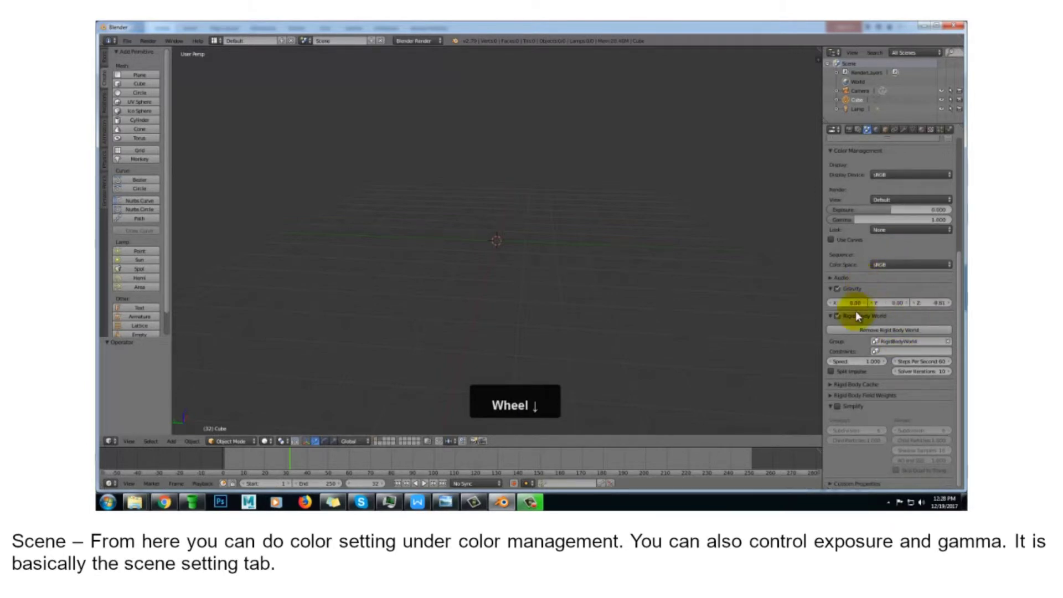
{"action": "left_click", "coordinate": [932, 331]}
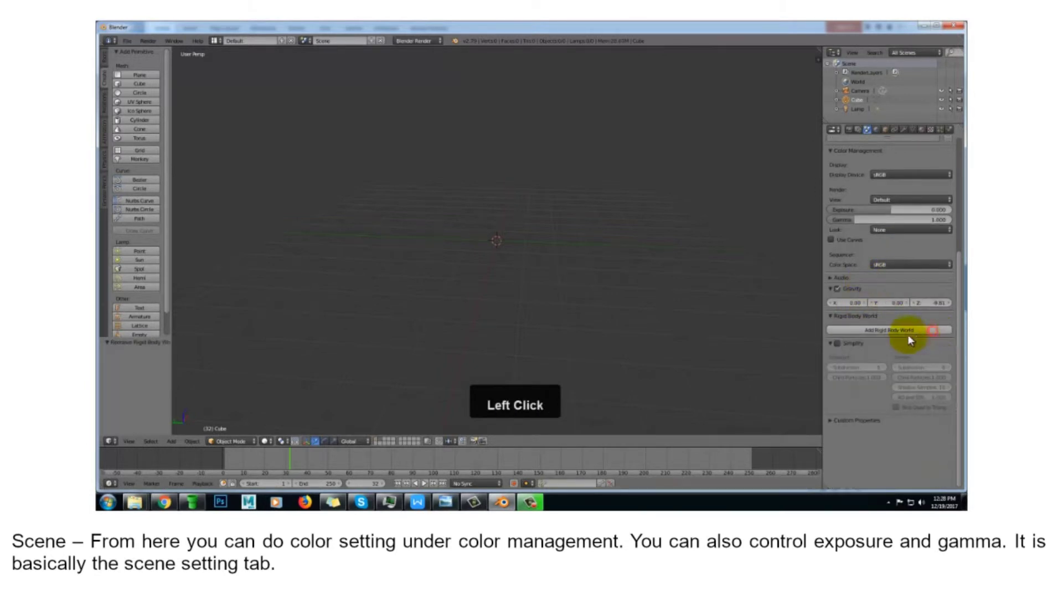
{"action": "scroll", "coordinate": [906, 310], "scroll_direction": "up", "scroll_amount": 3}
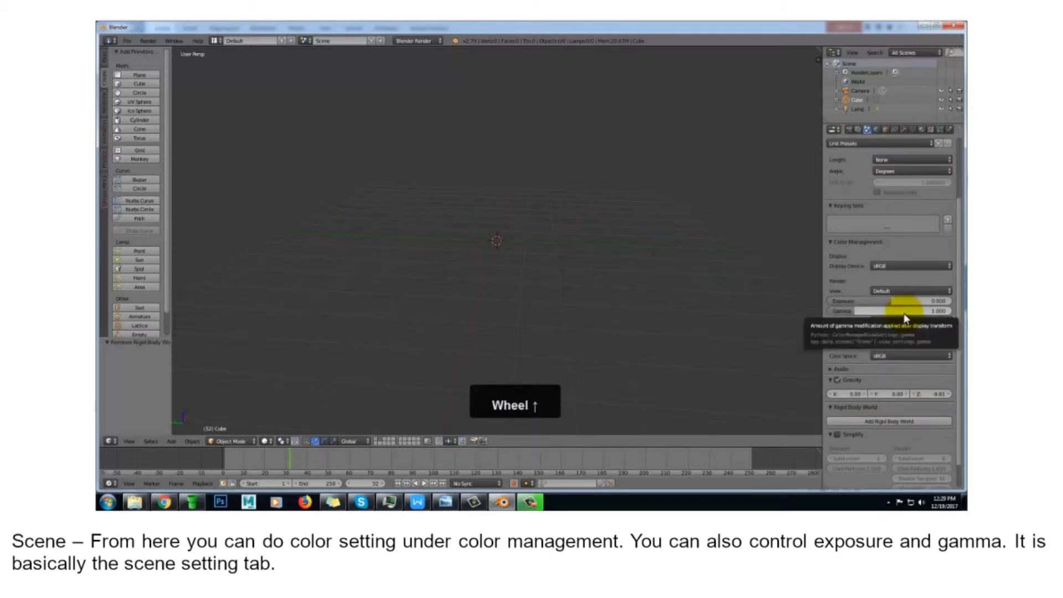
{"action": "scroll", "coordinate": [904, 313], "scroll_direction": "up", "scroll_amount": 3}
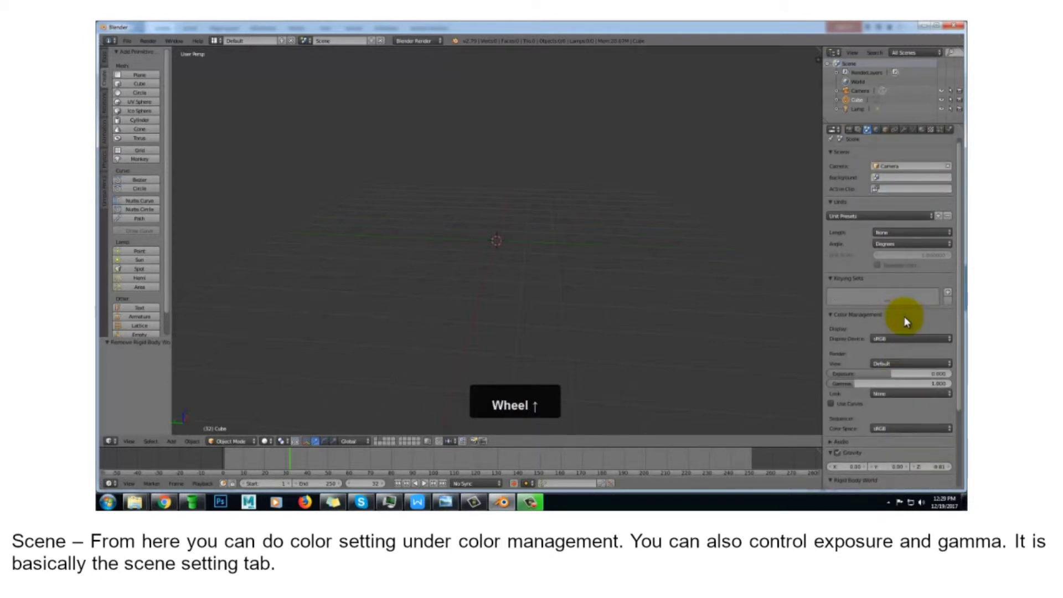
{"action": "scroll", "coordinate": [904, 317], "scroll_direction": "up", "scroll_amount": 1}
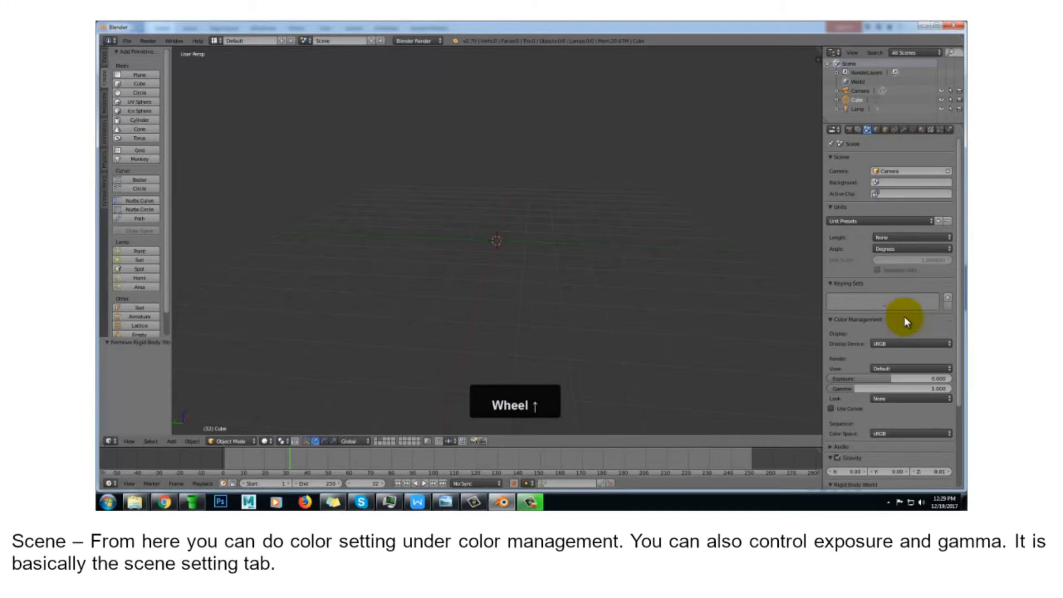
Open the world settings and change the Ambient Color from its green tint to a bright near-white
{"action": "left_click", "coordinate": [876, 129]}
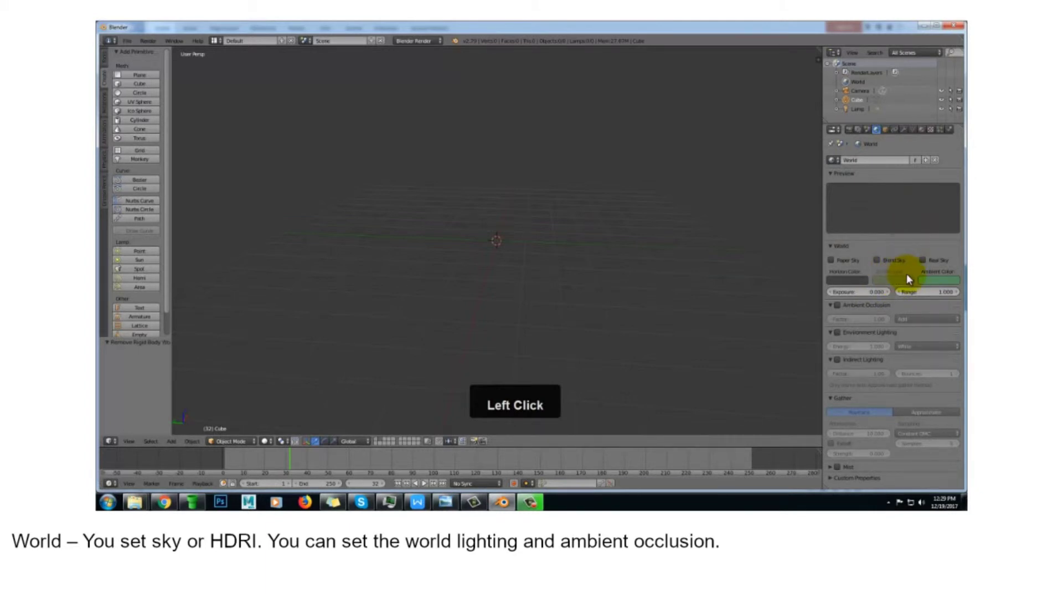
{"action": "left_click", "coordinate": [939, 281]}
{"action": "mouse_move", "coordinate": [907, 191]}
{"action": "left_mouse_down"}
{"action": "mouse_move", "coordinate": [913, 174]}
{"action": "mouse_move", "coordinate": [911, 189]}
{"action": "left_mouse_up"}
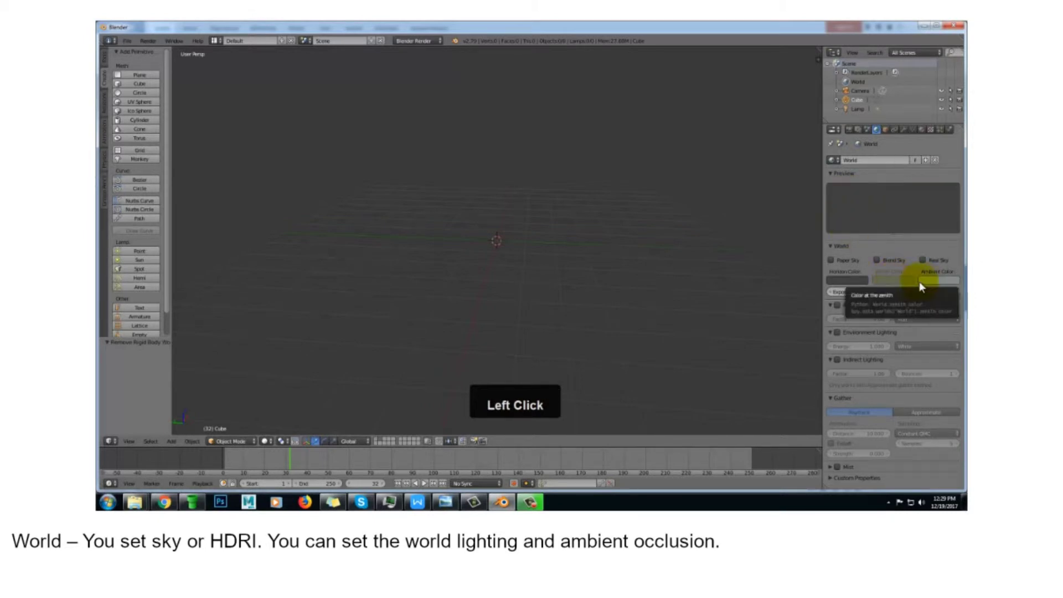
{"action": "left_click", "coordinate": [935, 278]}
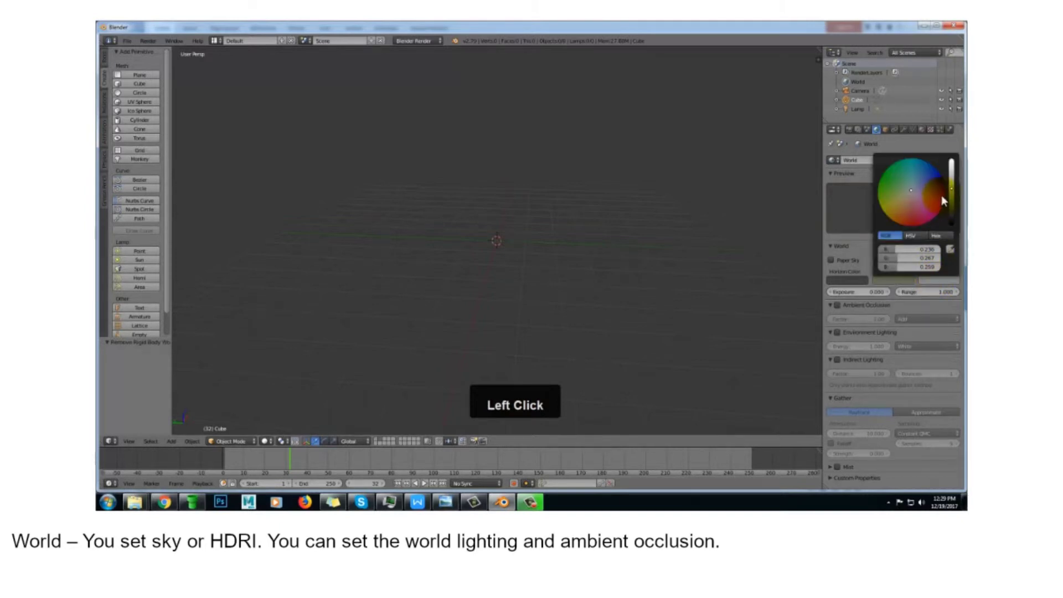
{"action": "left_click_drag", "start_coordinate": [951, 192], "coordinate": [925, 141]}
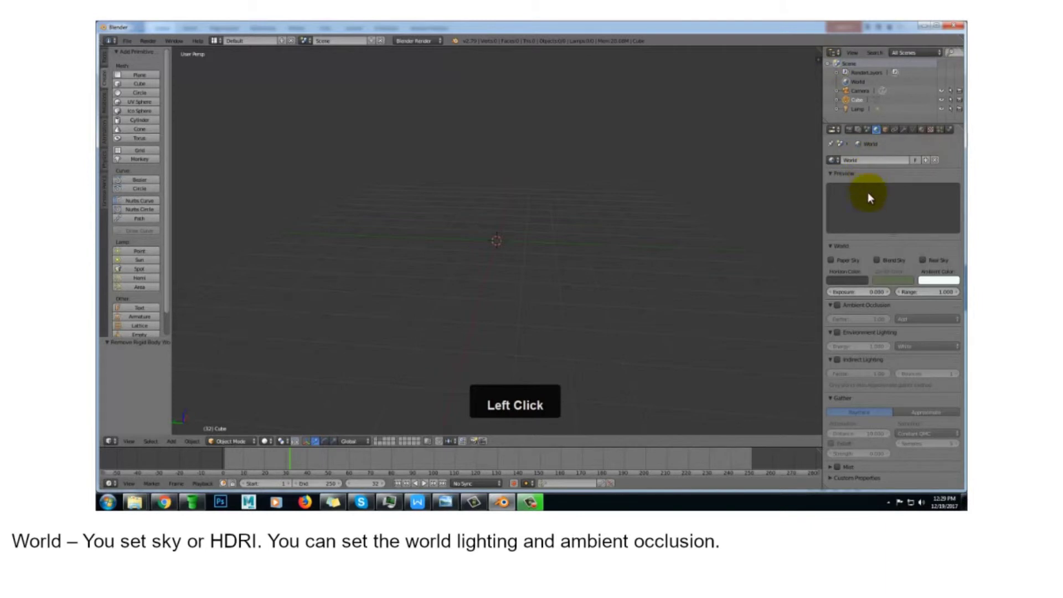
Render a still image of the scene without a cube, and return to the 3D viewport
{"action": "left_click", "coordinate": [849, 129]}
{"action": "left_click", "coordinate": [856, 171]}
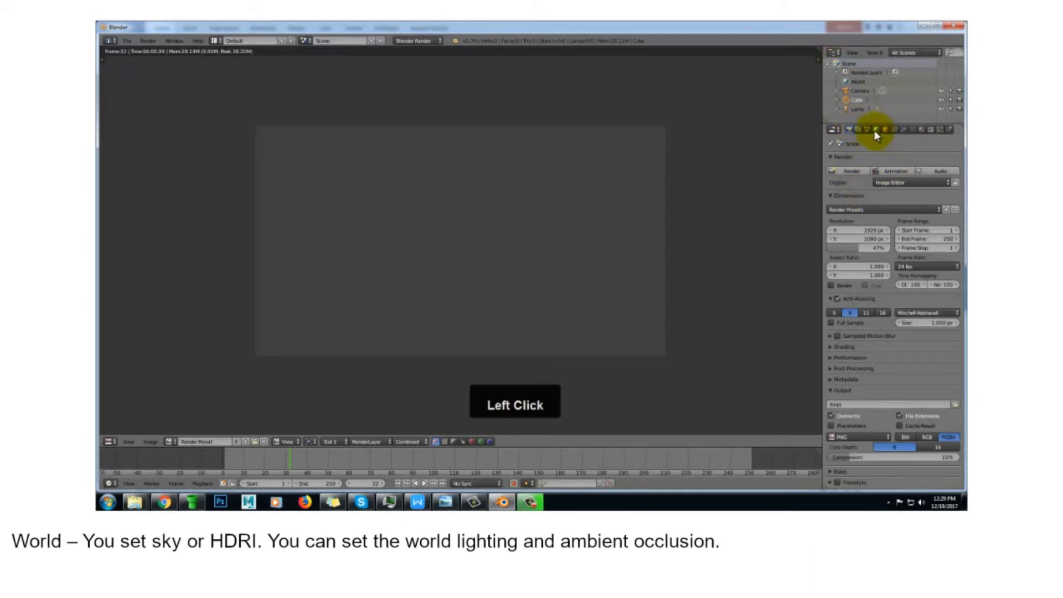
{"action": "key", "text": "Escape"}
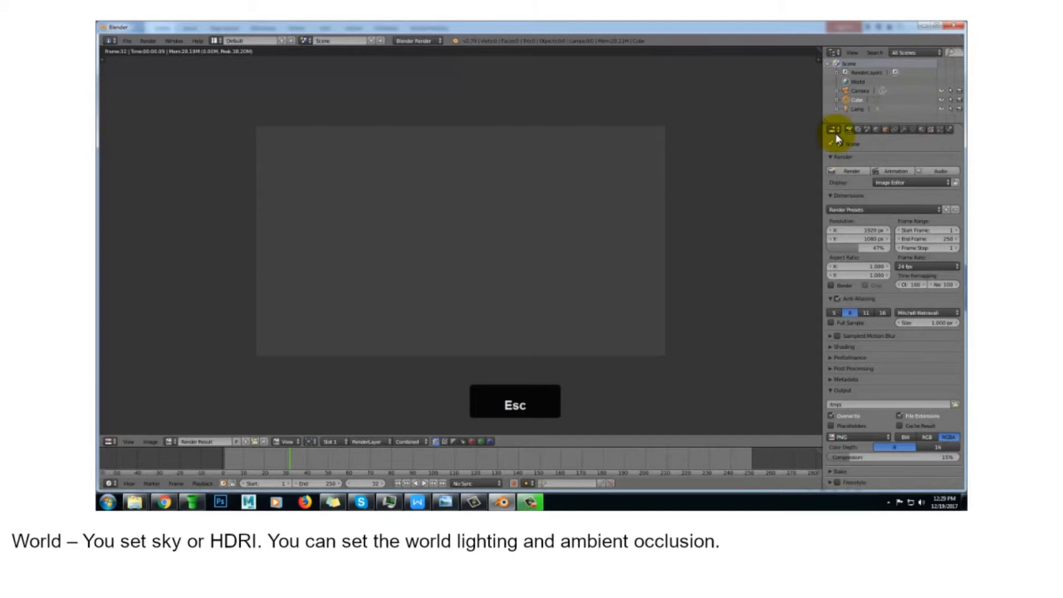
{"action": "middle_click", "coordinate": [773, 208]}
{"action": "key", "text": "Escape"}
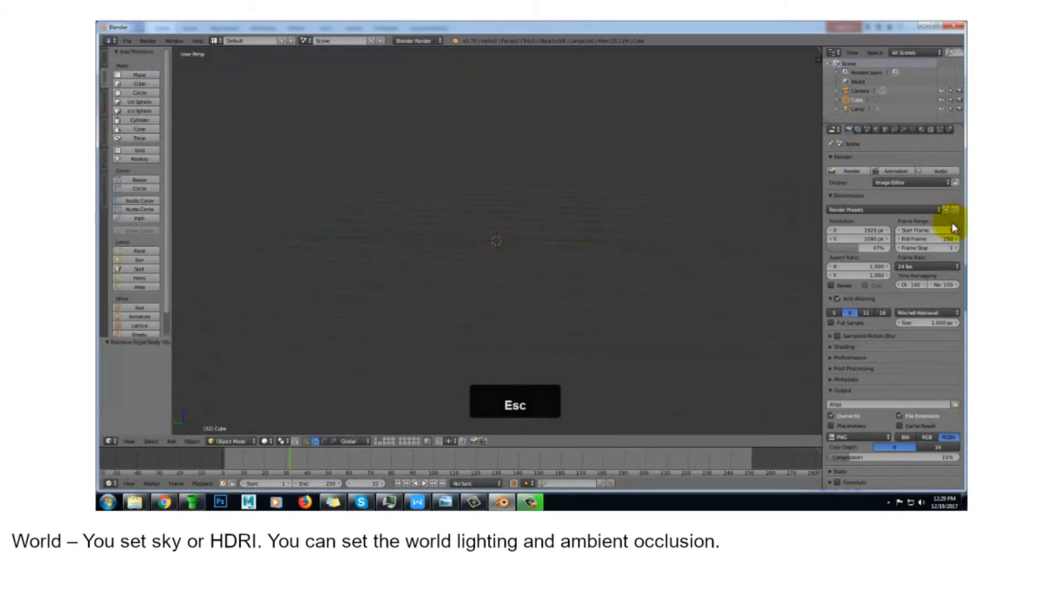
Set the world's Ambient Color to near-white with R 1.000, G 0.970 and B 0.970
{"action": "left_click", "coordinate": [877, 129]}
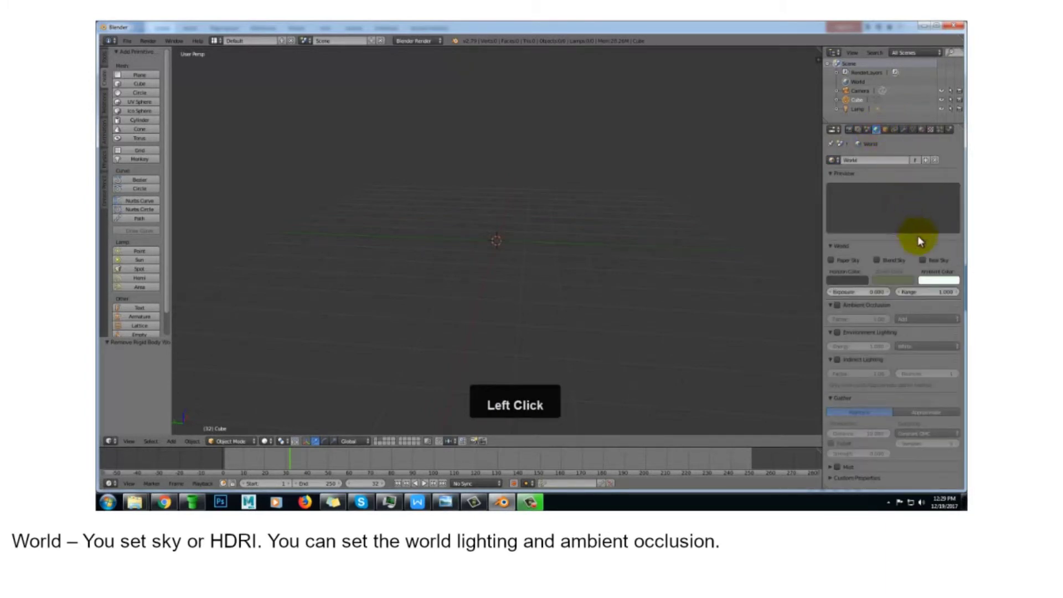
{"action": "left_click", "coordinate": [936, 282]}
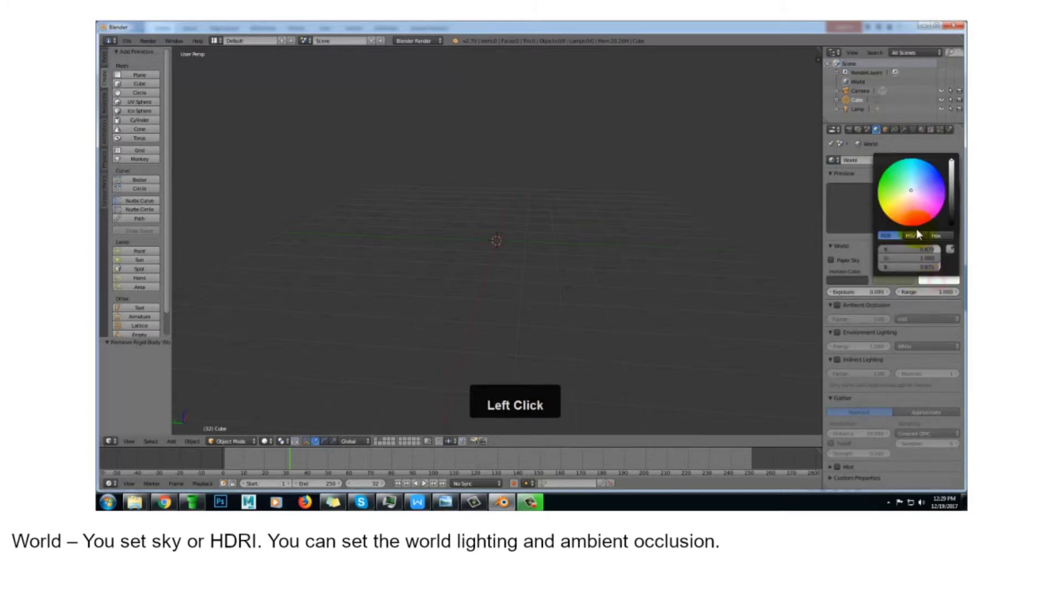
{"action": "left_click", "coordinate": [913, 183]}
{"action": "left_click", "coordinate": [912, 192]}
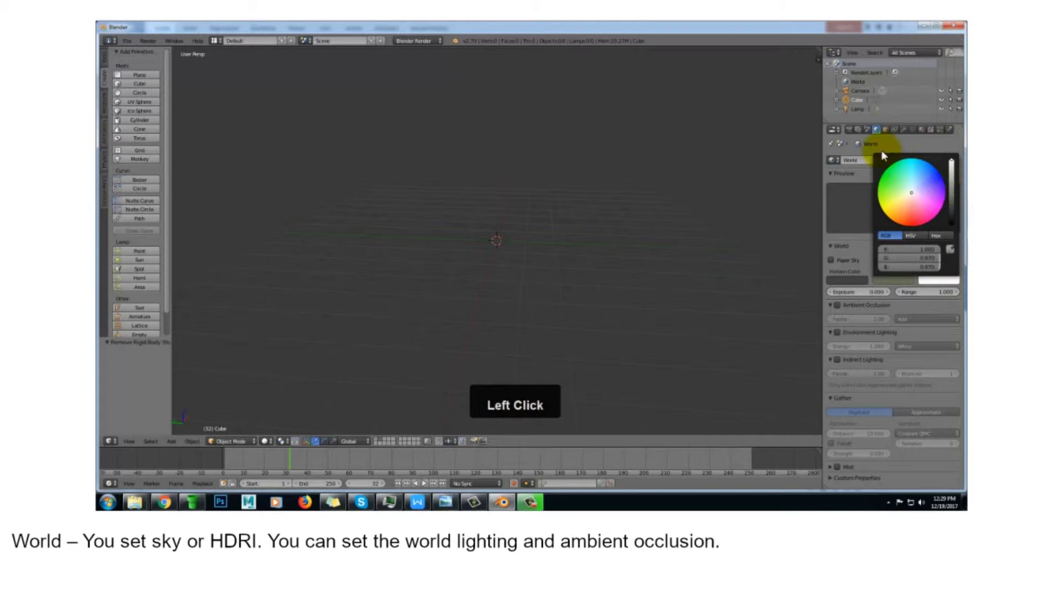
{"action": "left_click", "coordinate": [862, 207]}
{"action": "left_click", "coordinate": [897, 223]}
{"action": "left_click", "coordinate": [904, 215]}
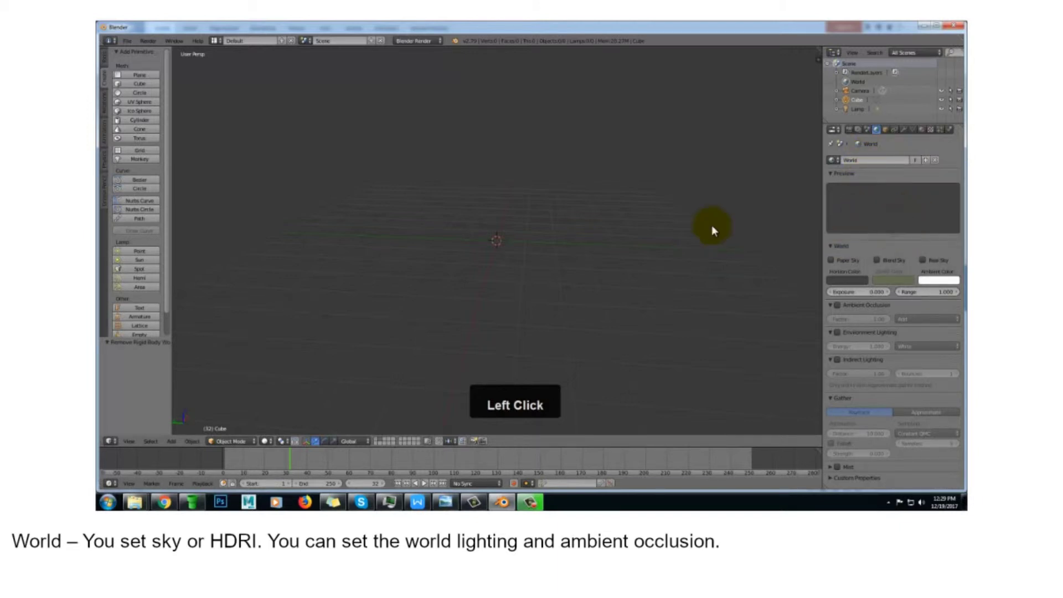
Add a new cube at the 3D cursor, render it as a still image, and return to the viewport
{"action": "left_click", "coordinate": [140, 82]}
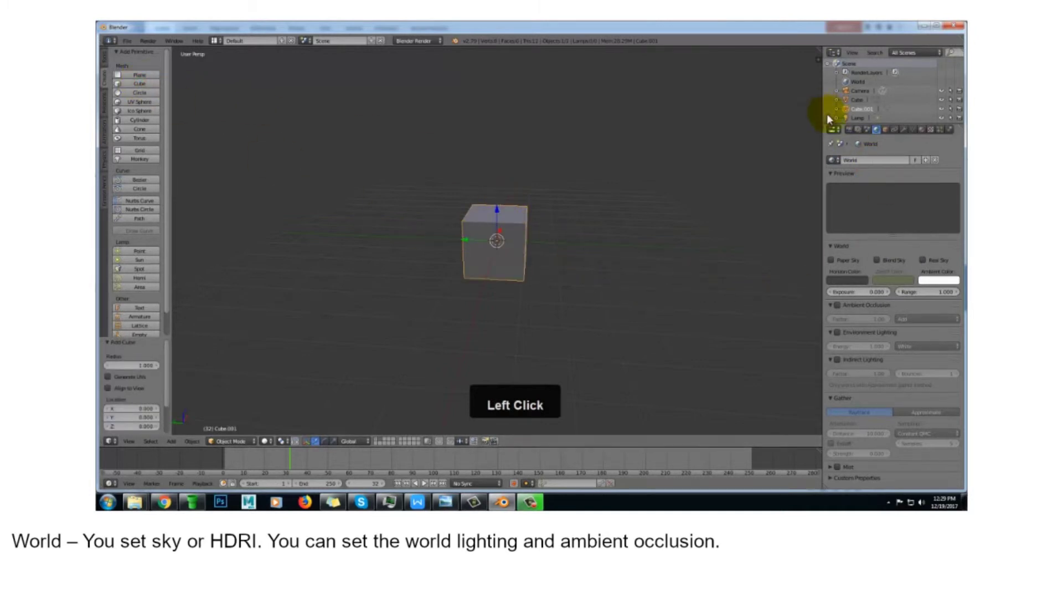
{"action": "left_click", "coordinate": [848, 129]}
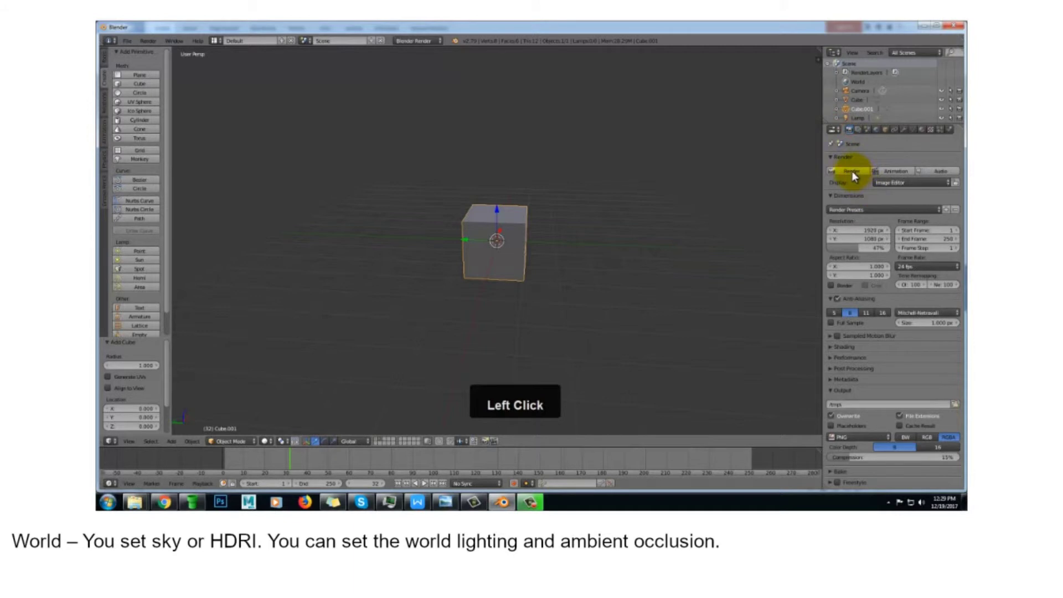
{"action": "left_click", "coordinate": [851, 171]}
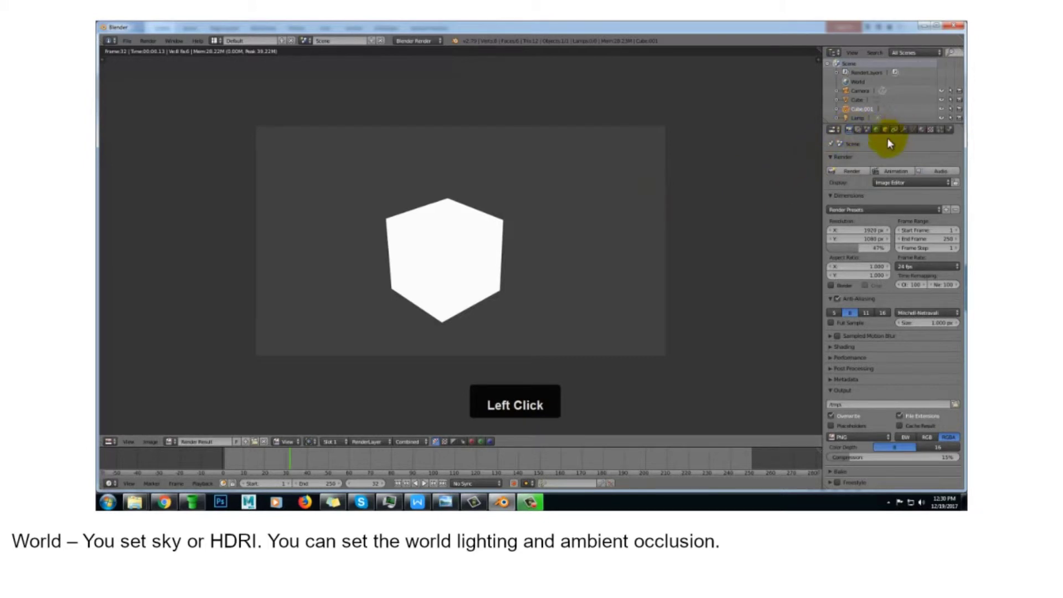
{"action": "key", "text": "Escape"}
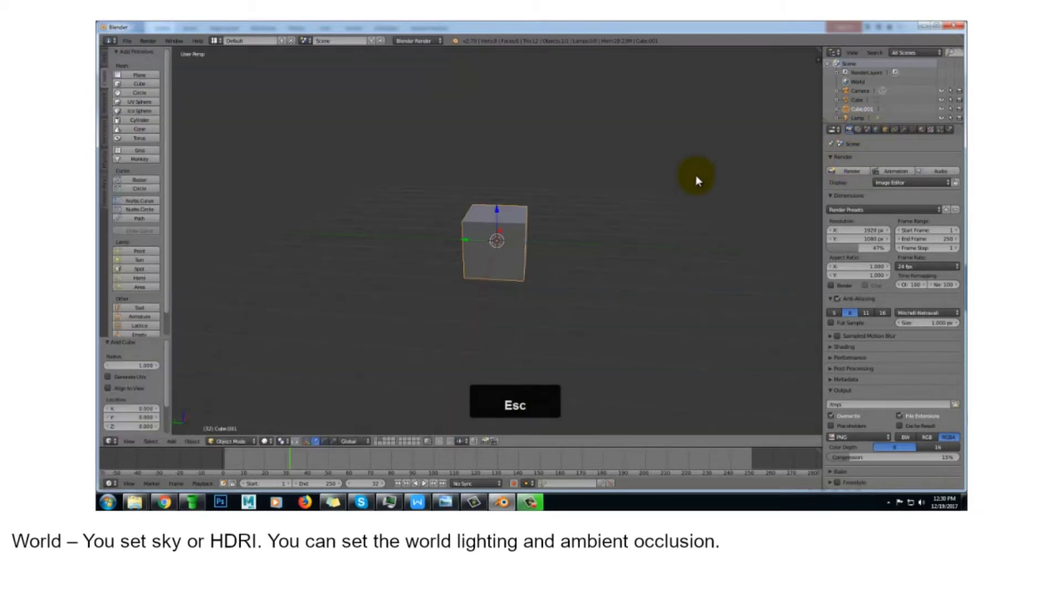
Change the world's Ambient Color to a pale bluish grey
{"action": "left_click", "coordinate": [877, 129]}
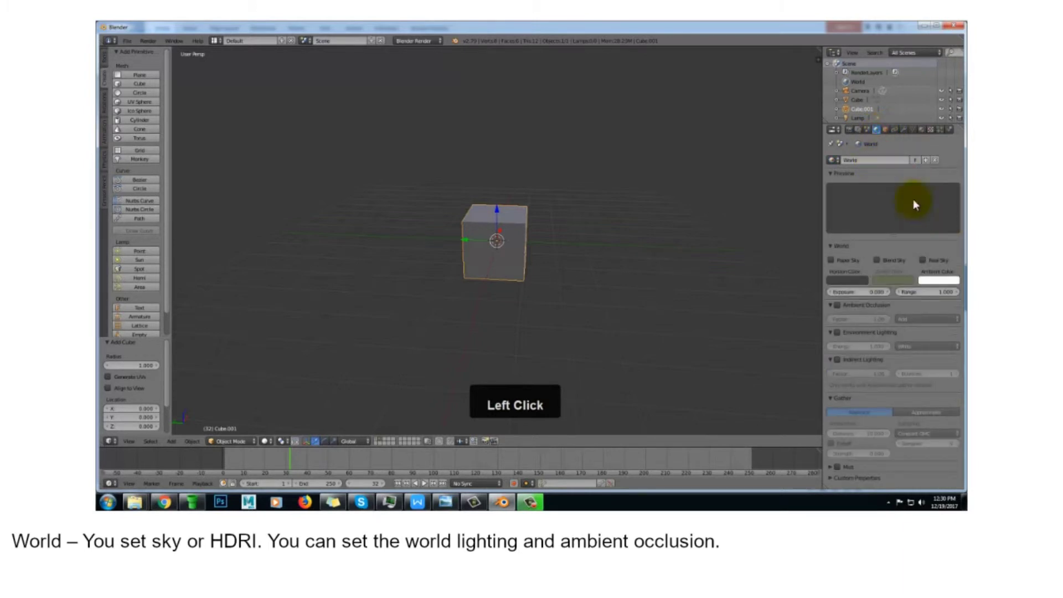
{"action": "left_click", "coordinate": [929, 280]}
{"action": "left_click_drag", "start_coordinate": [911, 194], "coordinate": [953, 174]}
{"action": "left_click", "coordinate": [673, 216]}
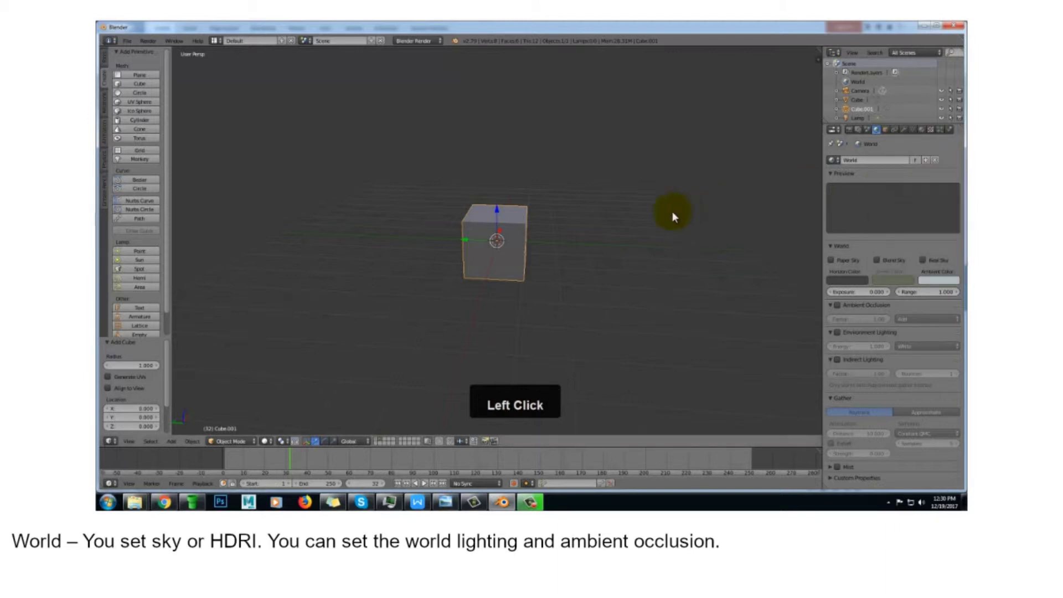
Render the cube again to check the new ambient color, and return to the 3D viewport
{"action": "left_click", "coordinate": [851, 130]}
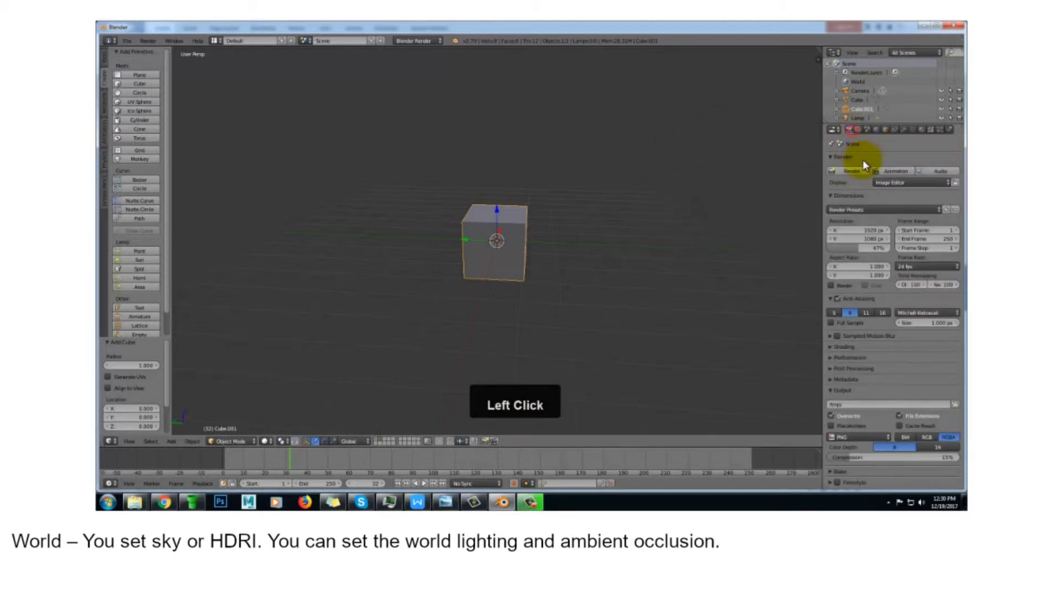
{"action": "left_click", "coordinate": [851, 170]}
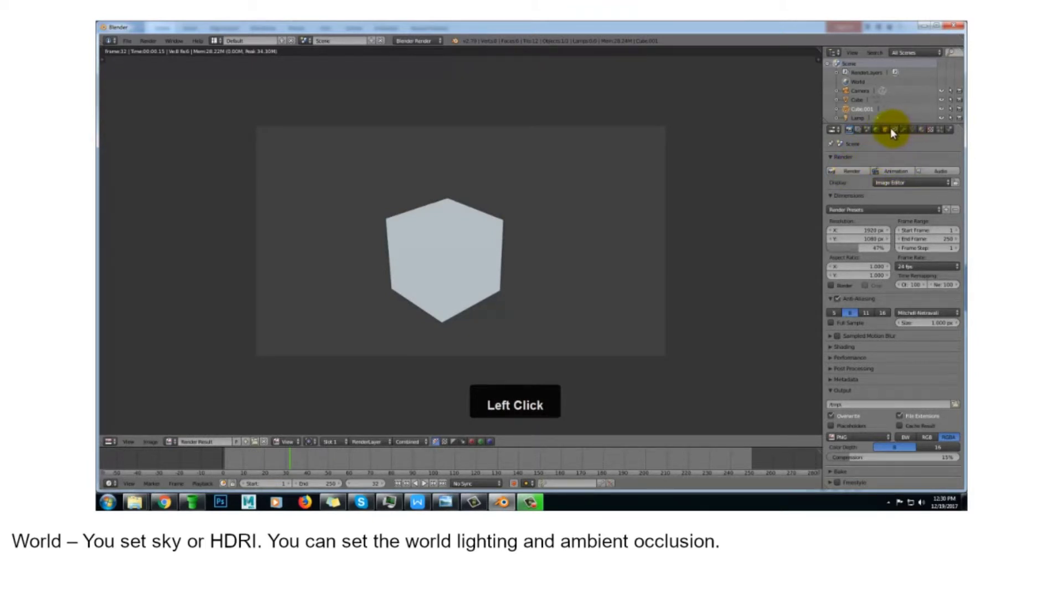
{"action": "key", "text": "Escape"}
{"action": "middle_click", "coordinate": [795, 164]}
{"action": "key", "text": "Escape"}
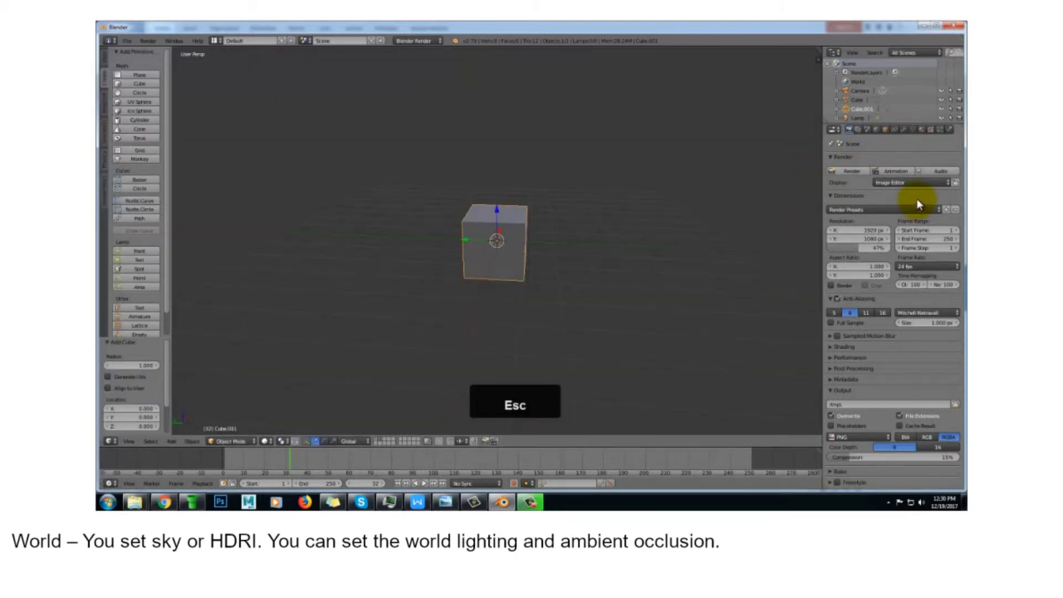
Open the cube's object settings, try changing its location values, and undo the changes
{"action": "left_click", "coordinate": [884, 130]}
{"action": "left_click", "coordinate": [887, 130]}
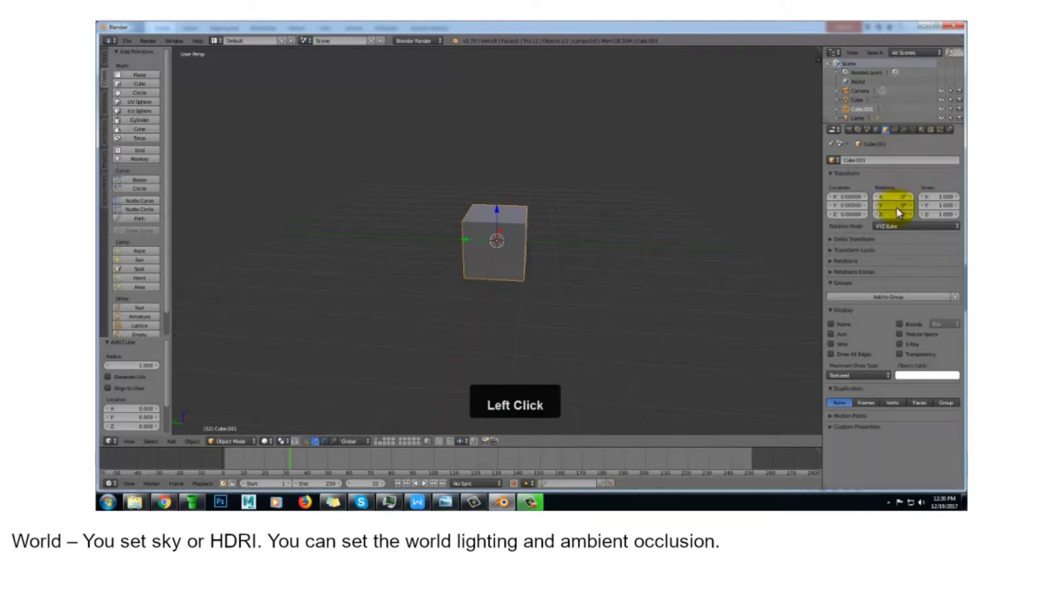
{"action": "left_click_drag", "start_coordinate": [838, 191], "coordinate": [883, 199]}
{"action": "key", "text": "ctrl+z"}
{"action": "key", "text": "ctrl+z"}
Check the cube's Delta Transform settings, try Frames duplication, and set Duplication to Group
{"action": "scroll", "coordinate": [872, 240], "scroll_direction": "down", "scroll_amount": 1}
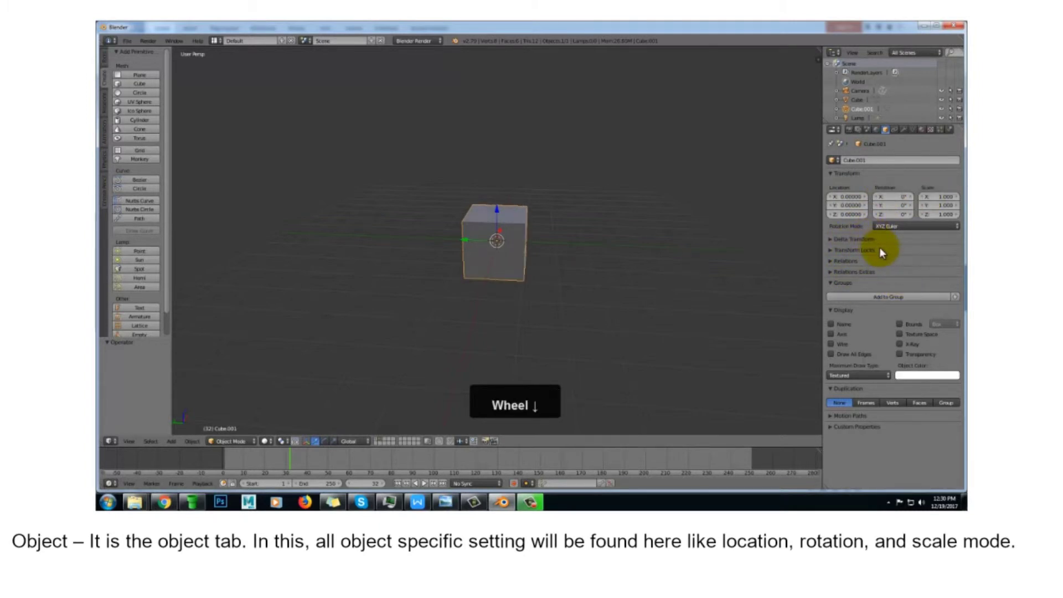
{"action": "left_click", "coordinate": [856, 239]}
{"action": "left_click", "coordinate": [855, 242]}
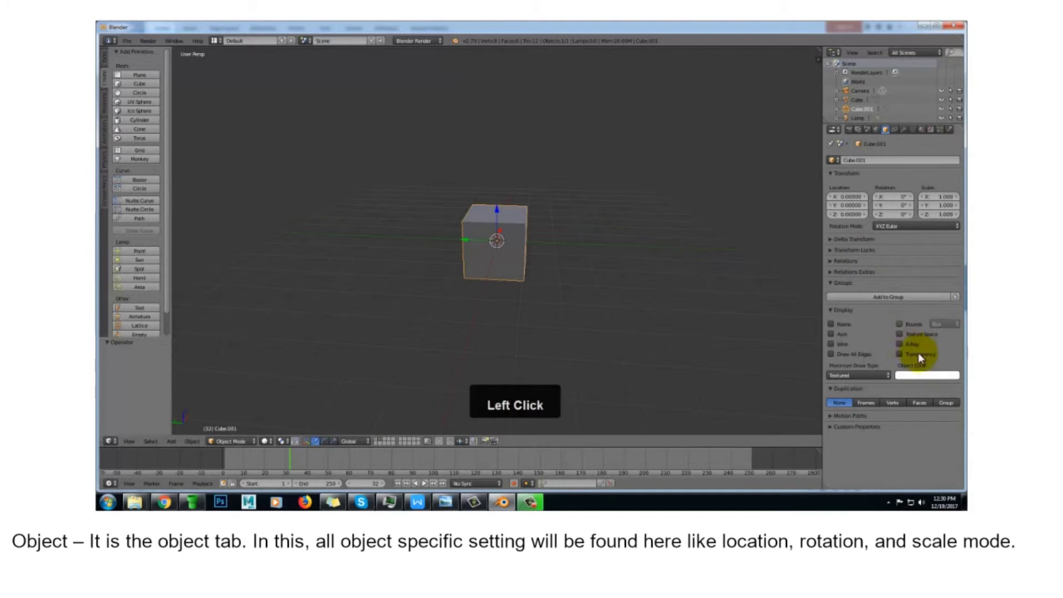
{"action": "left_click", "coordinate": [884, 402]}
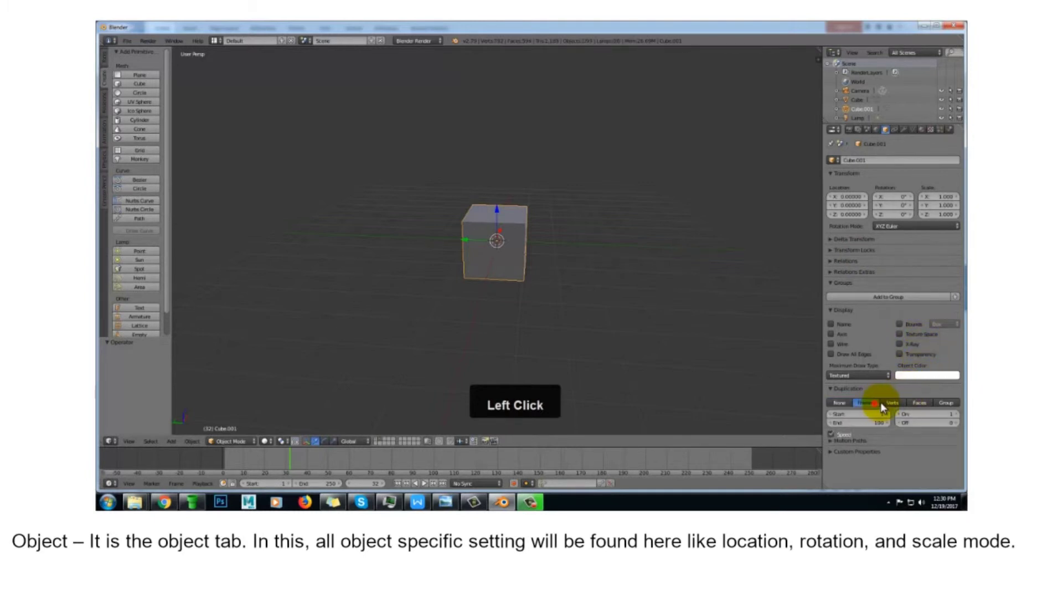
{"action": "left_click", "coordinate": [946, 403]}
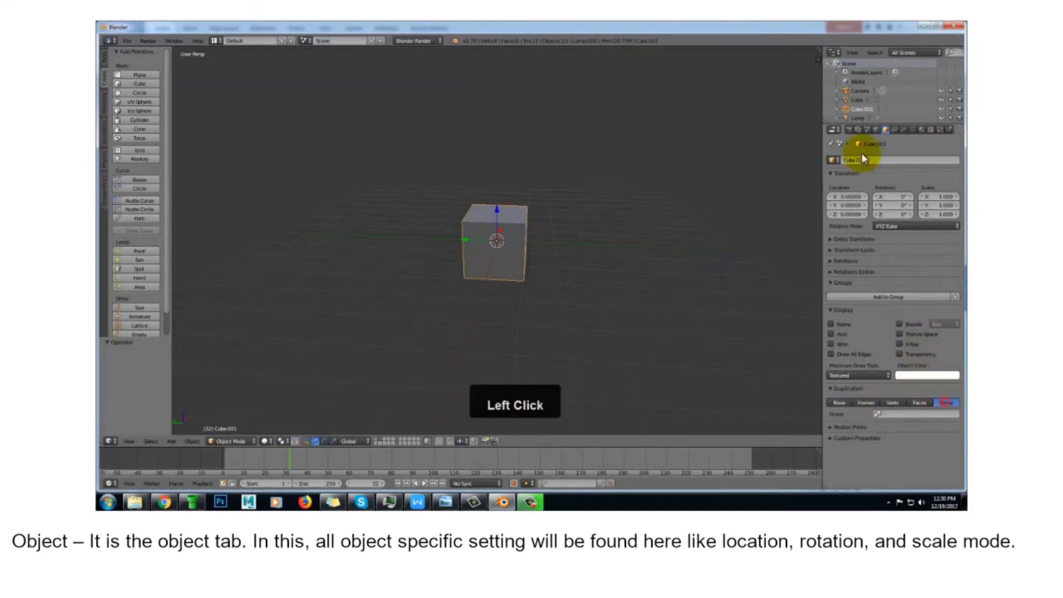
Open the cube's constraint settings and browse the available object constraints without adding one
{"action": "left_click", "coordinate": [893, 128]}
{"action": "left_click", "coordinate": [910, 160]}
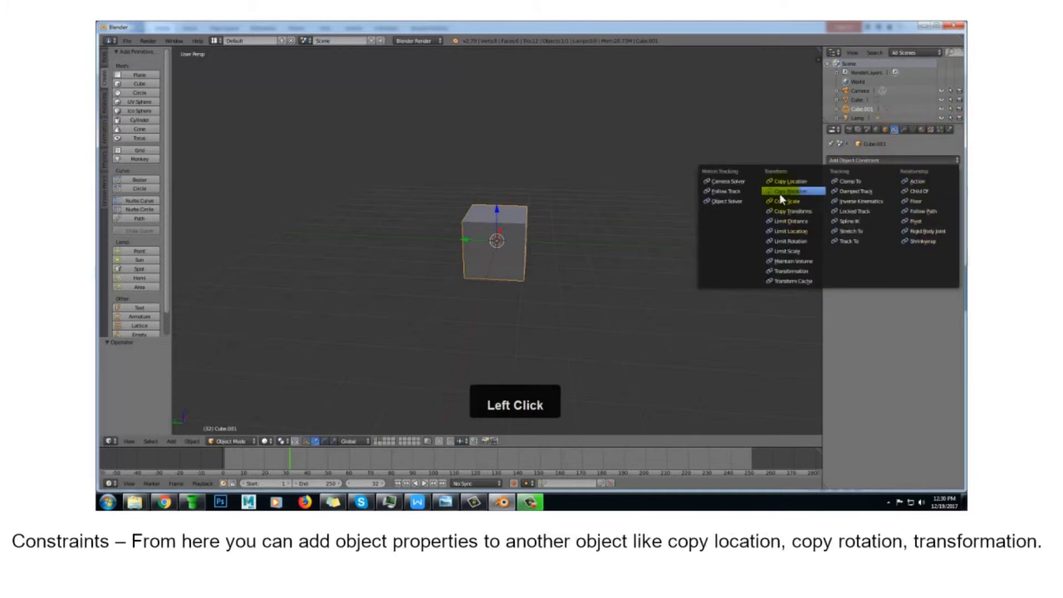
{"action": "left_click", "coordinate": [909, 159]}
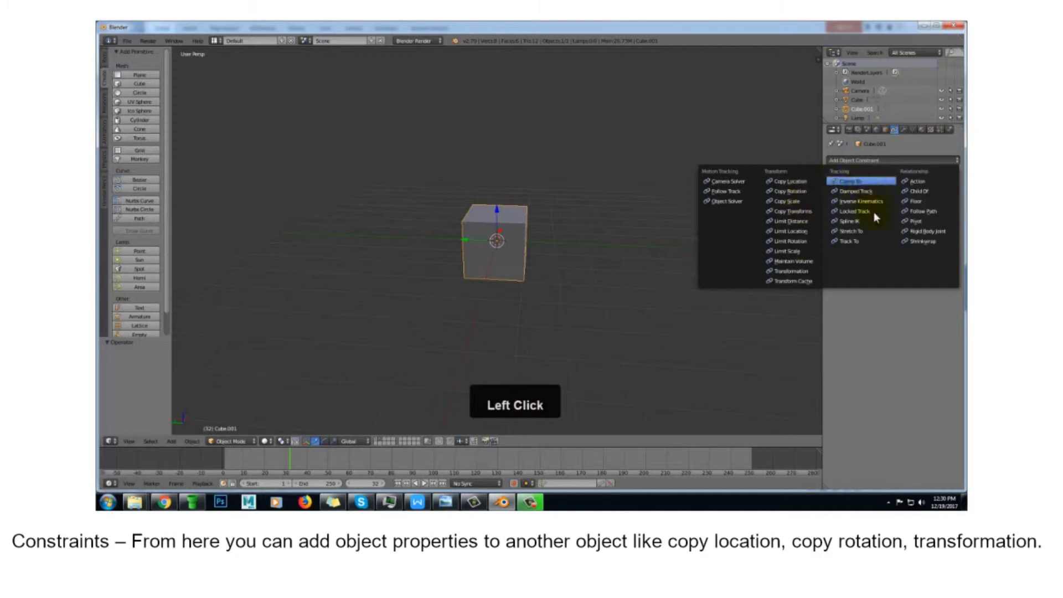
{"action": "left_click", "coordinate": [916, 333]}
Add a Bevel modifier to the cube
{"action": "left_click", "coordinate": [905, 131]}
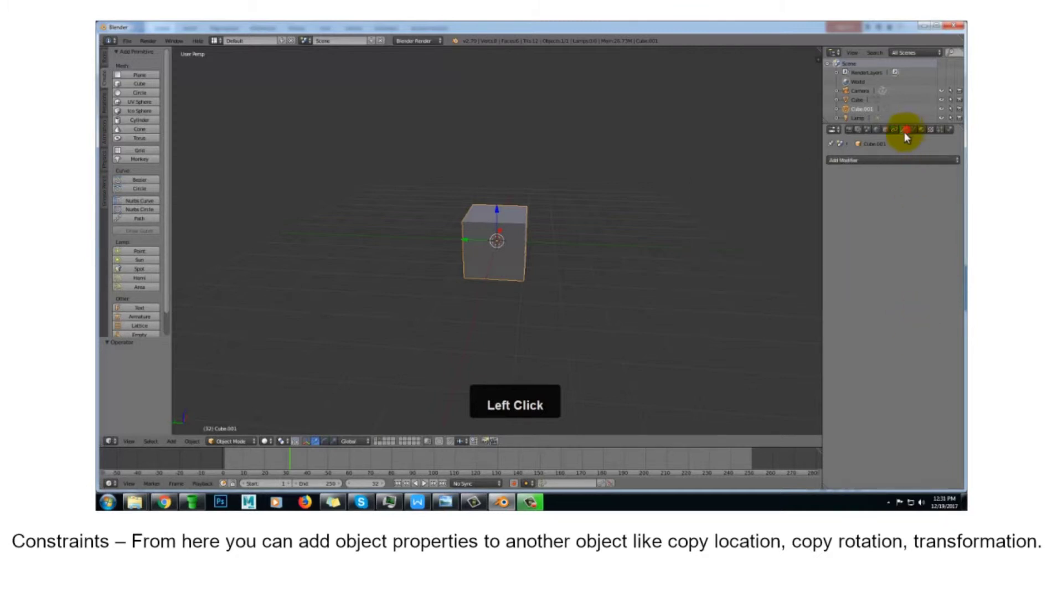
{"action": "left_click", "coordinate": [896, 159]}
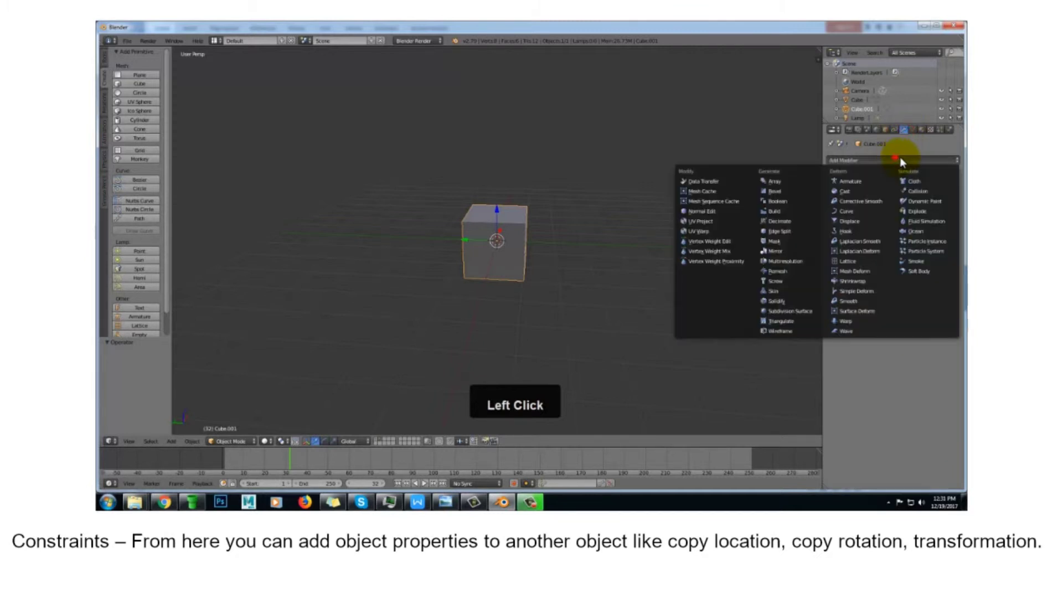
{"action": "left_click", "coordinate": [798, 192]}
Set the Bevel modifier to 9 segments and a width of about 0.38, and inspect the cube's rounded edges
{"action": "middle_click_drag", "start_coordinate": [639, 198], "coordinate": [664, 207]}
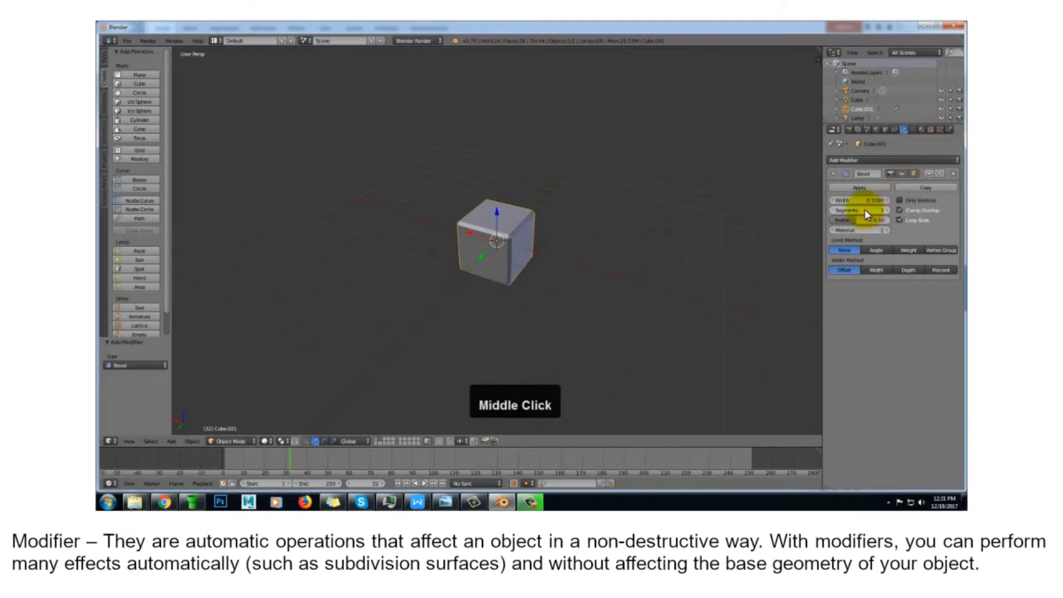
{"action": "left_click_drag", "start_coordinate": [875, 211], "coordinate": [136, 206]}
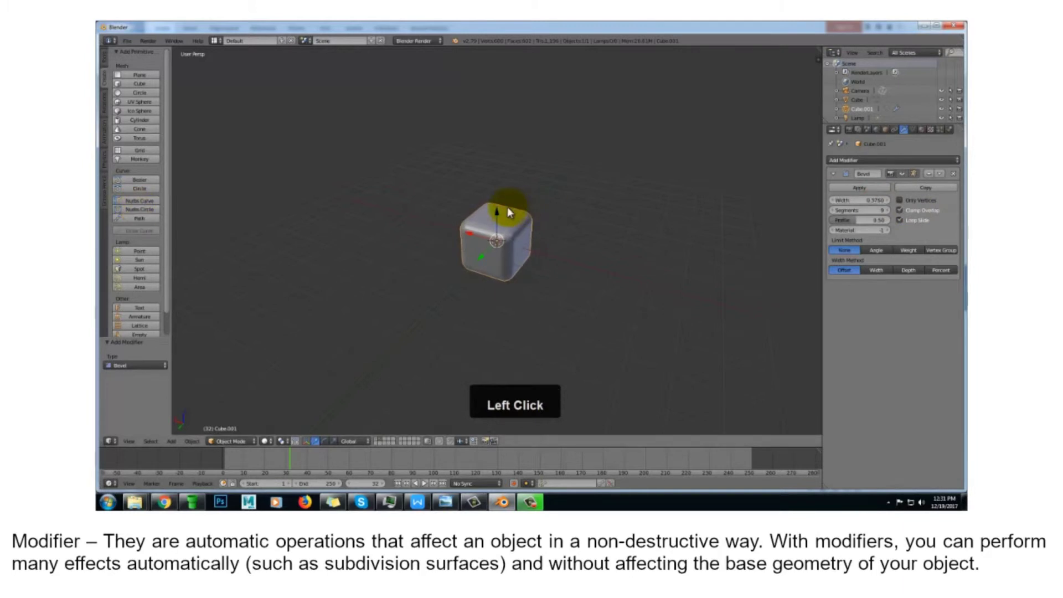
{"action": "scroll", "coordinate": [508, 206], "scroll_direction": "up", "scroll_amount": 2}
{"action": "scroll", "coordinate": [614, 215], "scroll_direction": "up", "scroll_amount": 4}
{"action": "middle_click_drag", "start_coordinate": [620, 216], "coordinate": [674, 206]}
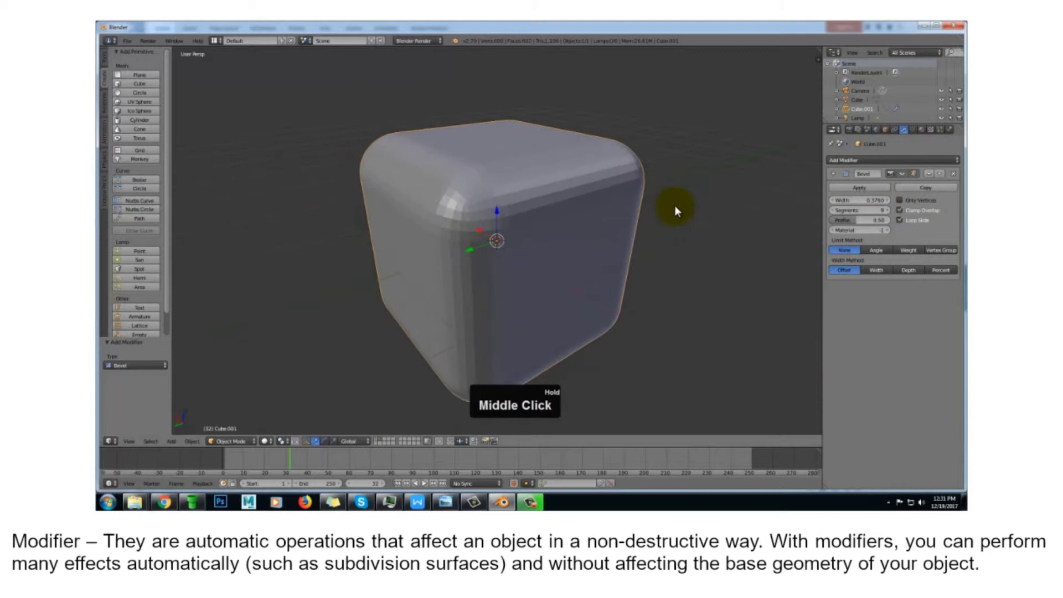
{"action": "scroll", "coordinate": [673, 205], "scroll_direction": "down", "scroll_amount": 5}
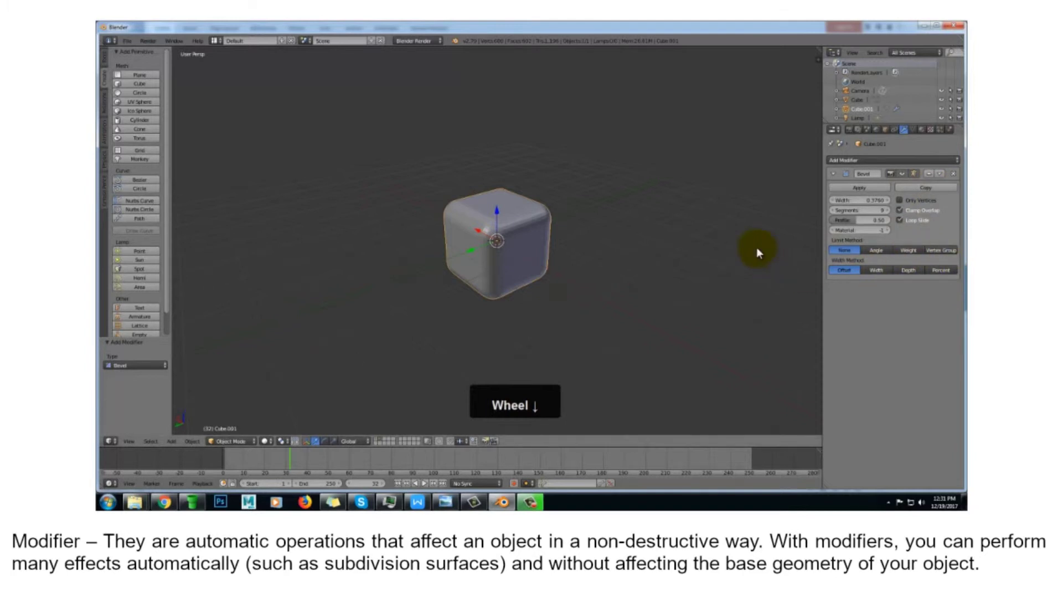
Undo the Bevel modifier and its setting changes
{"action": "key", "text": "ctrl+z"}
{"action": "key", "text": "ctrl+z"}
{"action": "key", "text": "ctrl+z"}
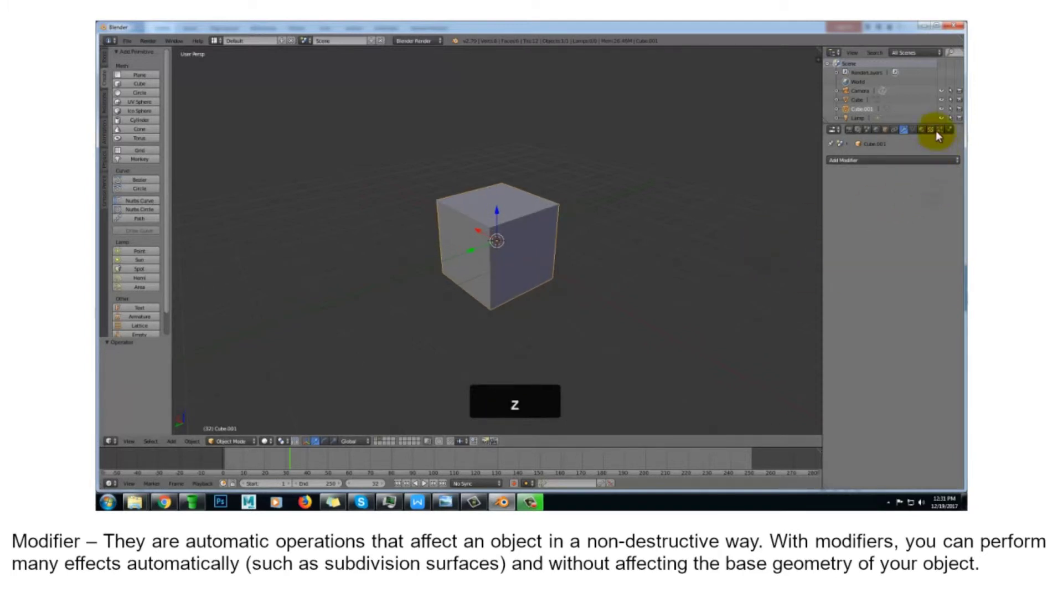
View the cube's mesh data settings, followed by its material settings
{"action": "left_click", "coordinate": [913, 129]}
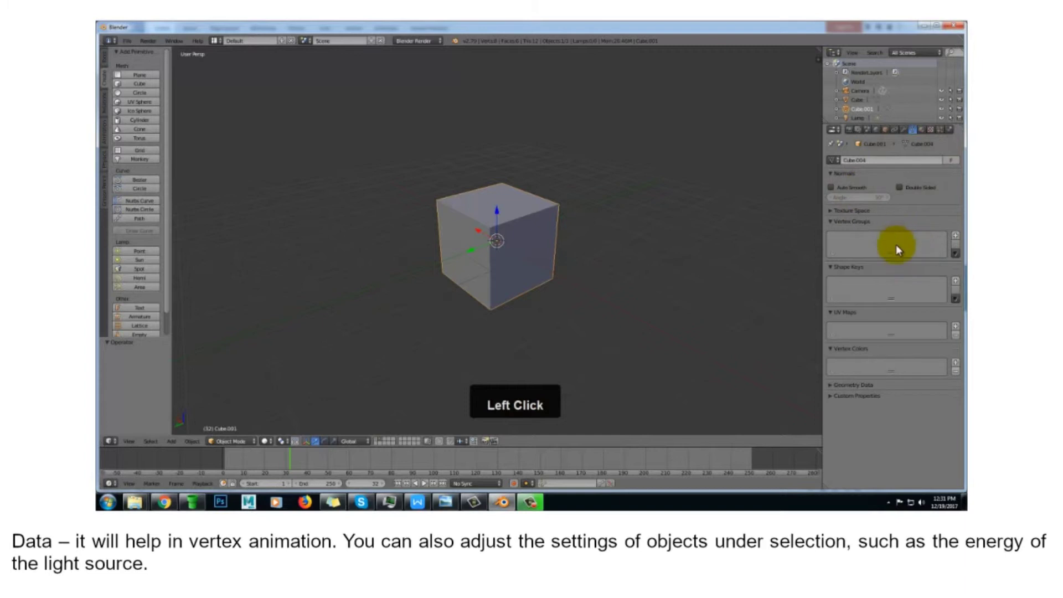
{"action": "left_click", "coordinate": [922, 129]}
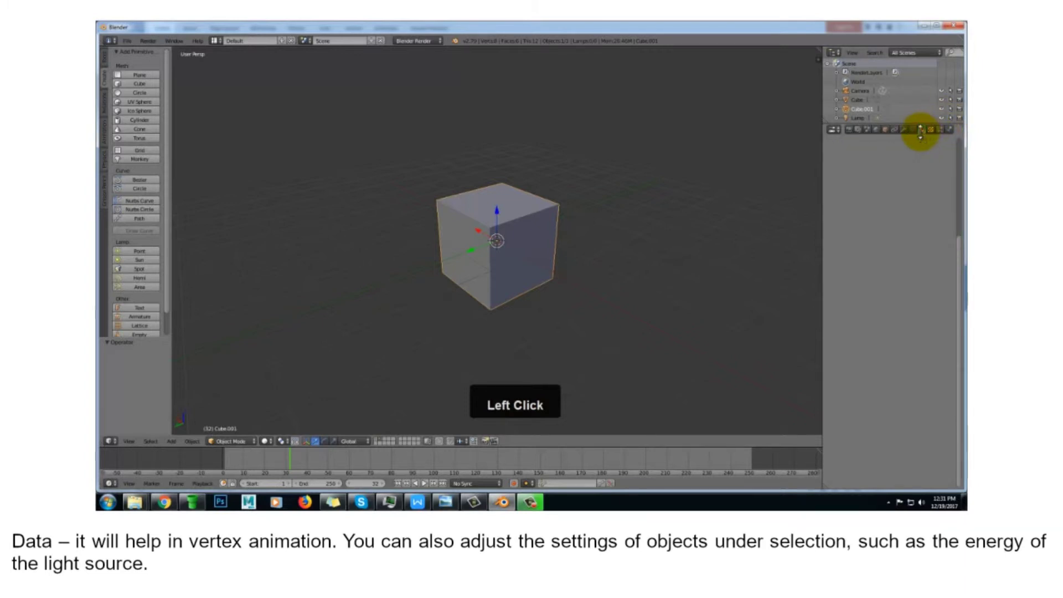
{"action": "right_click", "coordinate": [541, 215]}
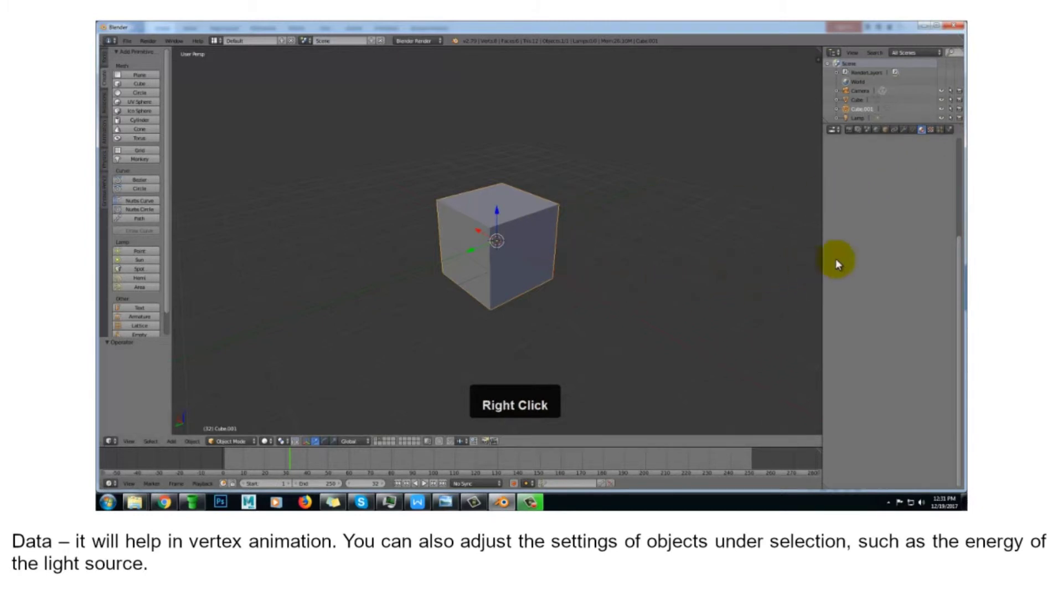
{"action": "left_click", "coordinate": [922, 130]}
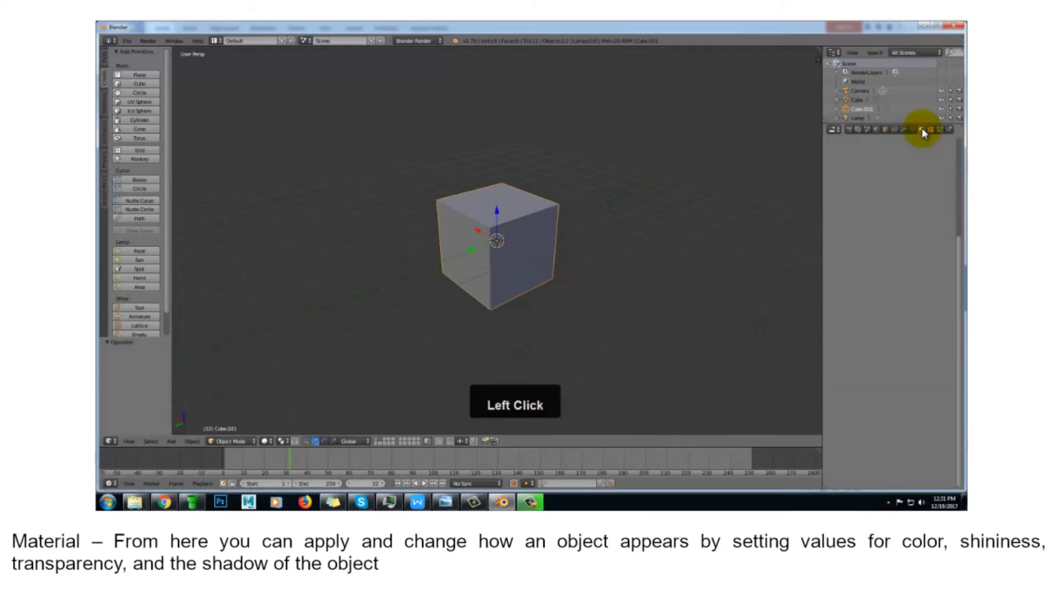
{"action": "right_click", "coordinate": [541, 216]}
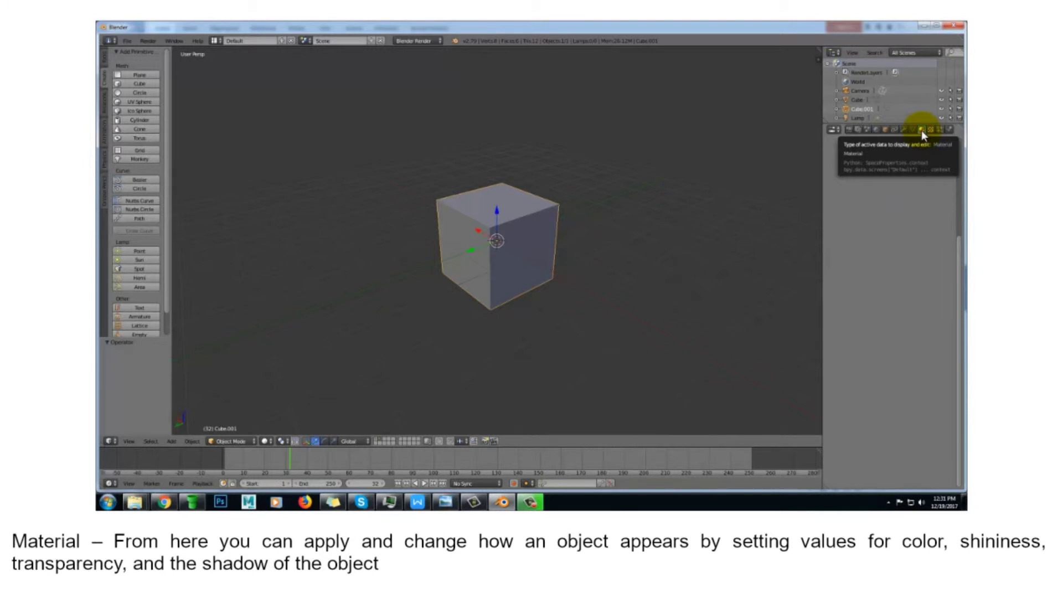
{"action": "middle_click_drag", "start_coordinate": [608, 301], "coordinate": [730, 326]}
{"action": "right_click", "coordinate": [518, 277]}
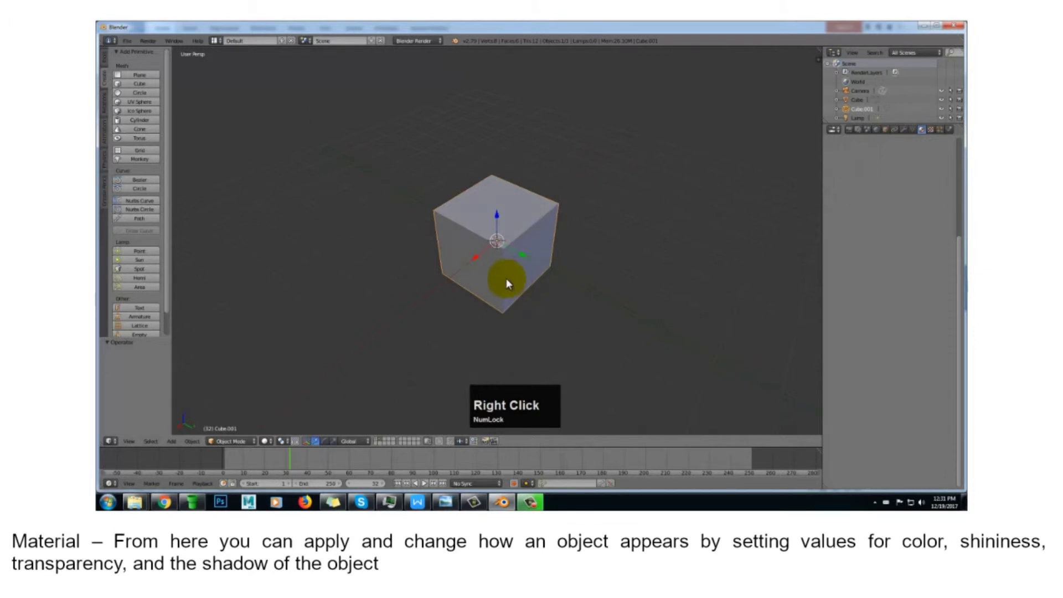
{"action": "middle_click_drag", "start_coordinate": [579, 314], "coordinate": [543, 300]}
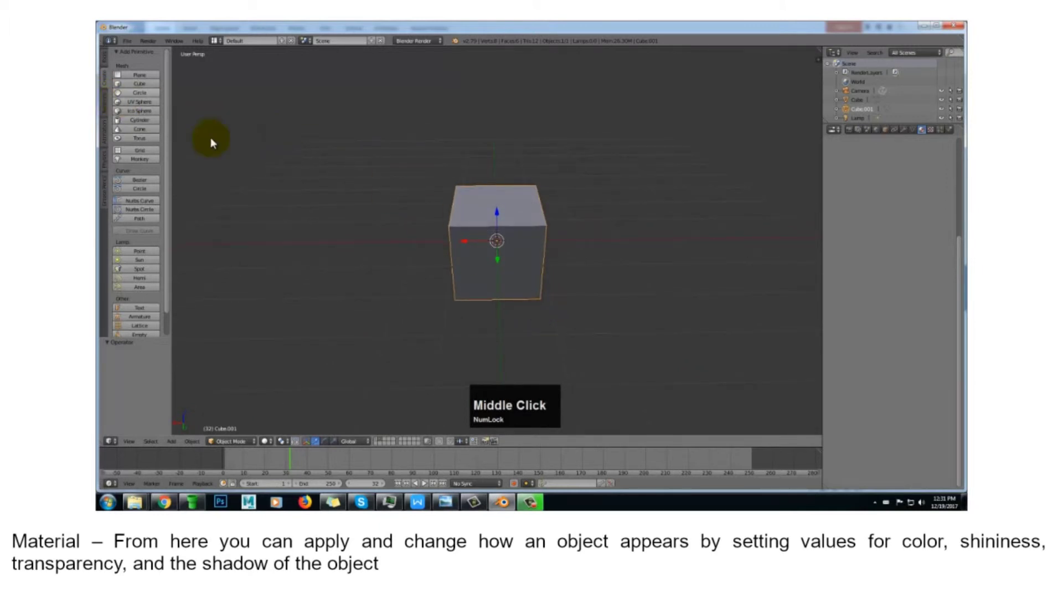
Delete the cube and add a new one in its place
{"action": "right_click", "coordinate": [530, 241]}
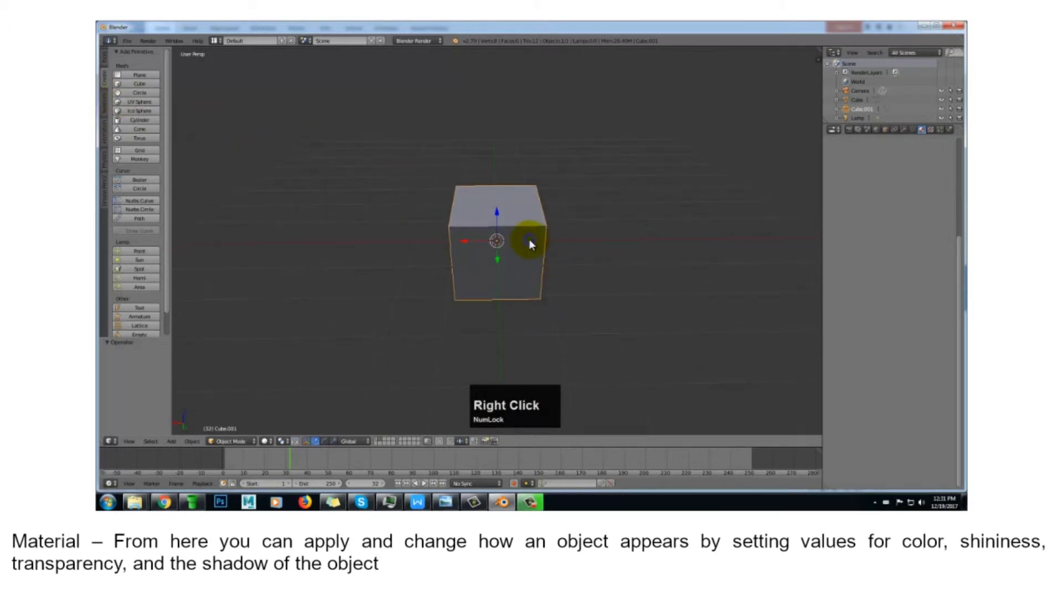
{"action": "key", "text": "Delete"}
{"action": "key", "text": "Return"}
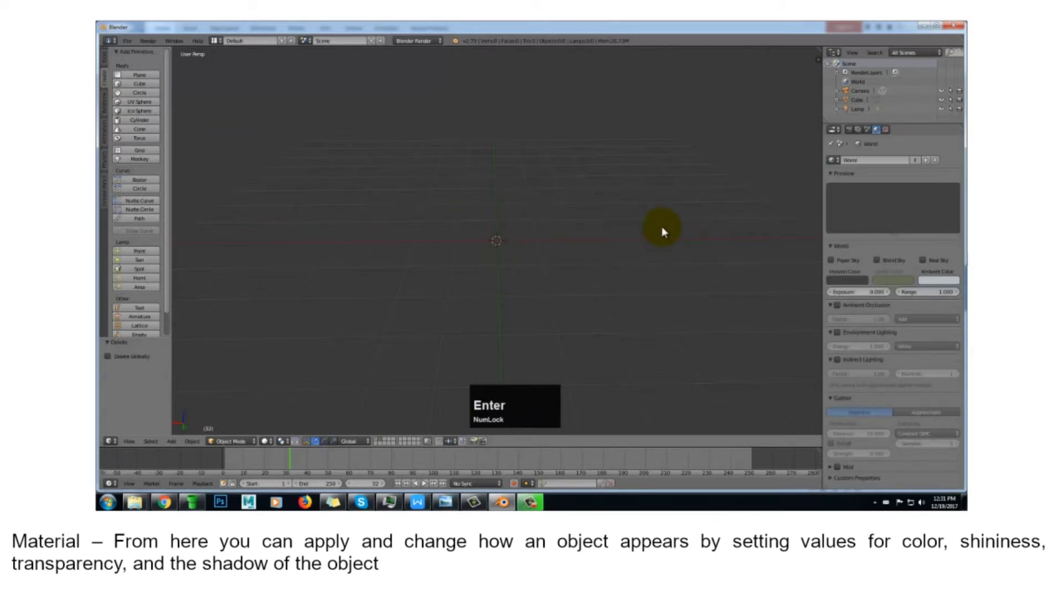
{"action": "left_click", "coordinate": [141, 84]}
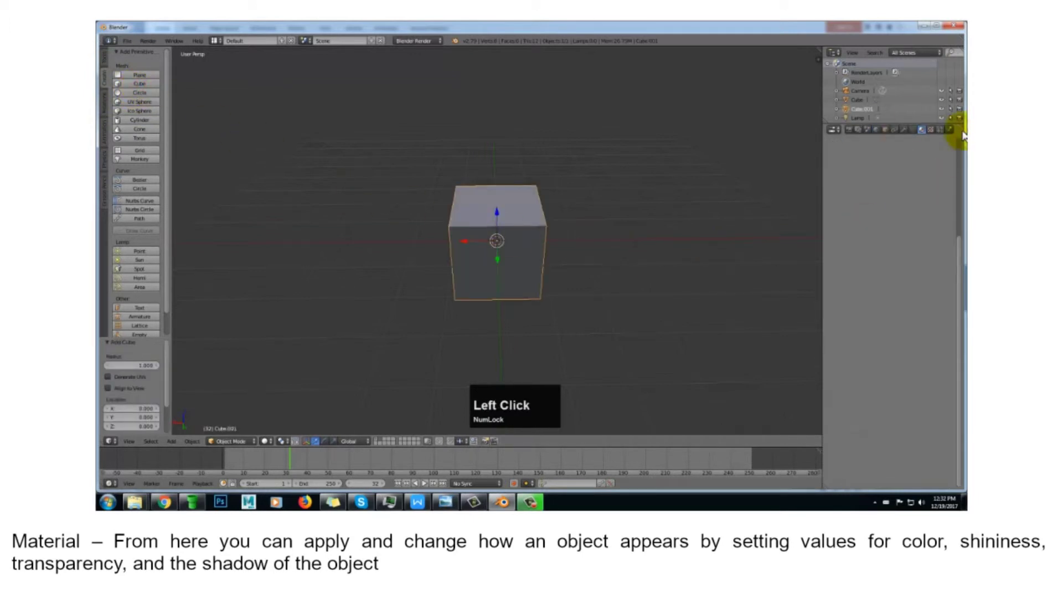
Look through the new cube's data, render, render layers, material and texture settings
{"action": "left_click", "coordinate": [913, 130]}
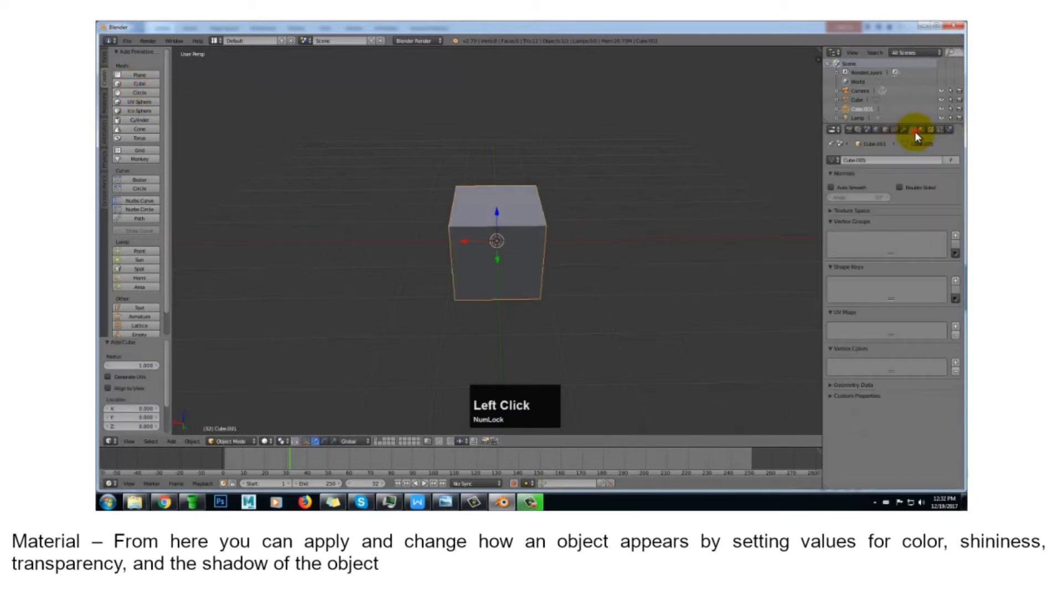
{"action": "left_click", "coordinate": [848, 129]}
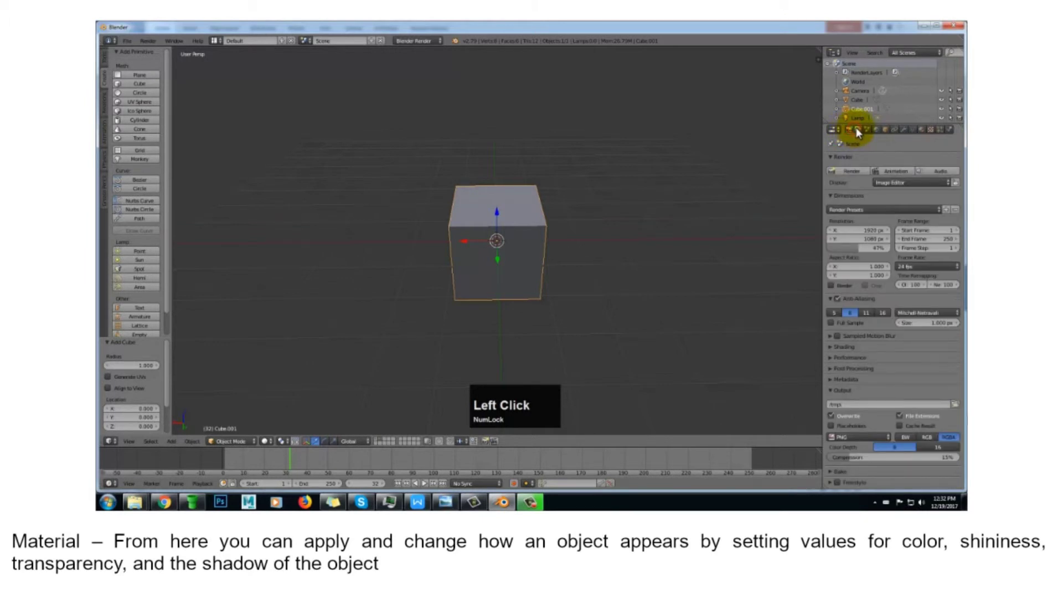
{"action": "left_click", "coordinate": [860, 126]}
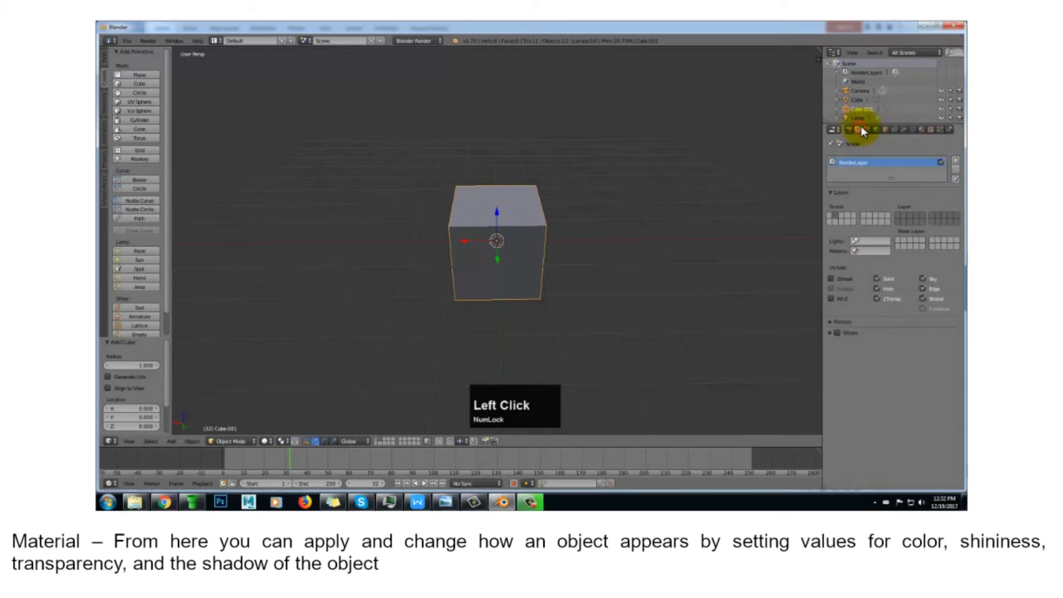
{"action": "left_click", "coordinate": [919, 128]}
{"action": "left_click", "coordinate": [929, 129]}
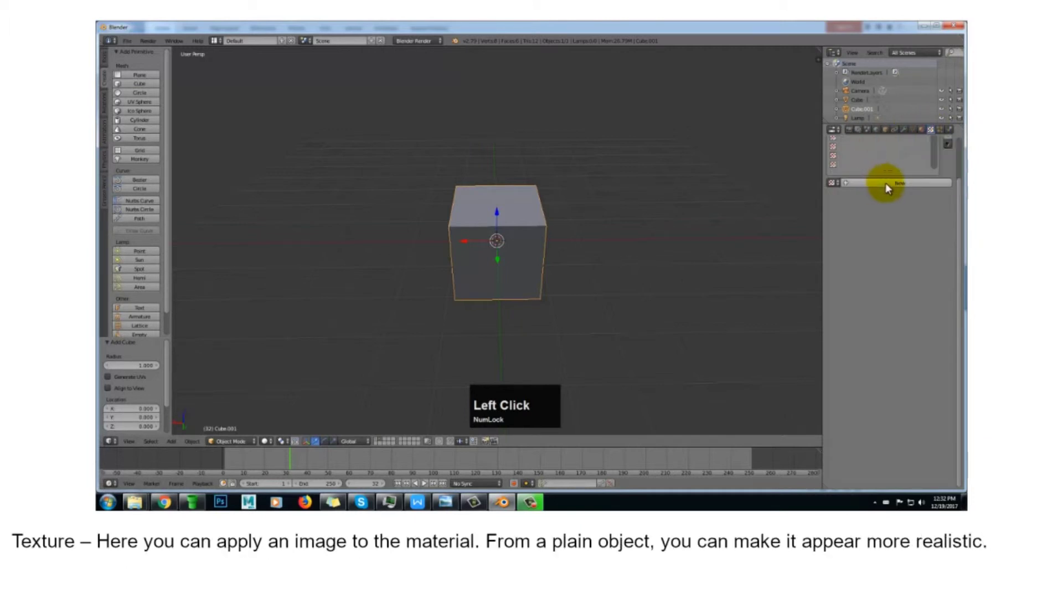
{"action": "scroll", "coordinate": [884, 159], "scroll_direction": "up", "scroll_amount": 1}
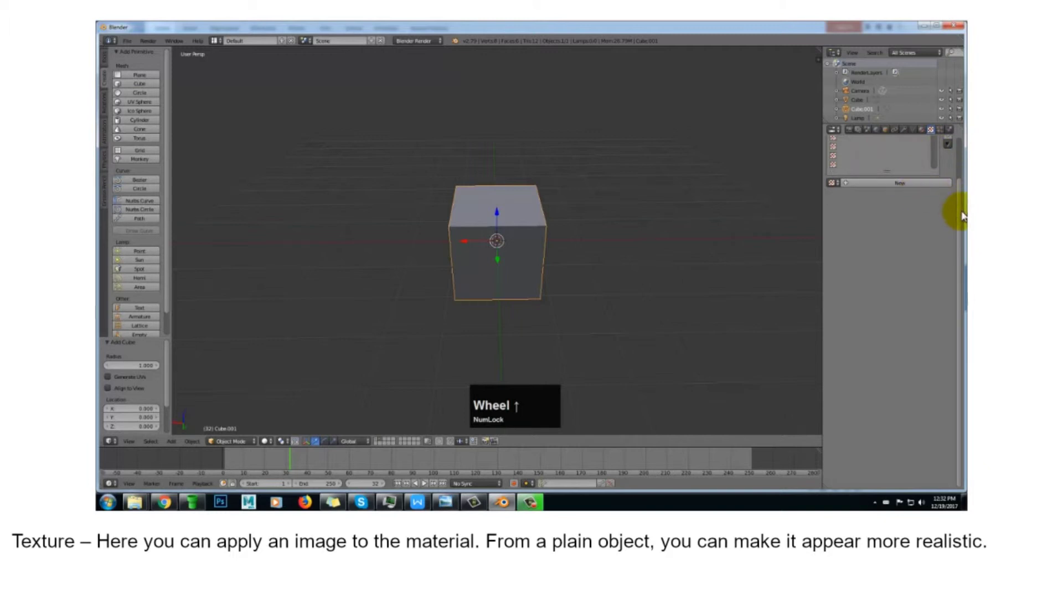
{"action": "left_click_drag", "start_coordinate": [961, 211], "coordinate": [960, 143]}
Return to the cube's material settings and create a new material
{"action": "left_click", "coordinate": [922, 129]}
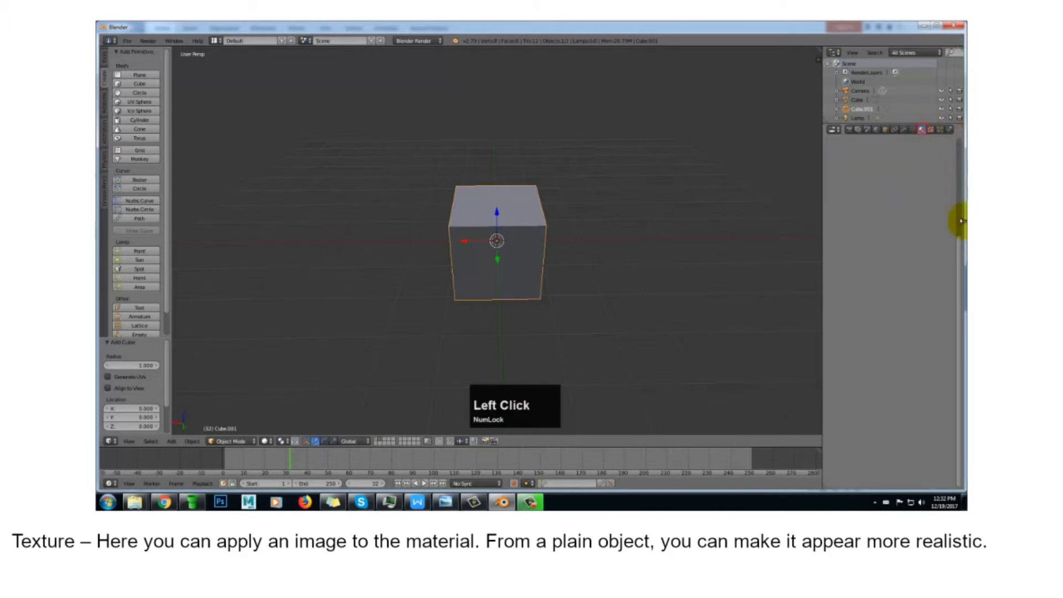
{"action": "left_click_drag", "start_coordinate": [959, 246], "coordinate": [954, 122]}
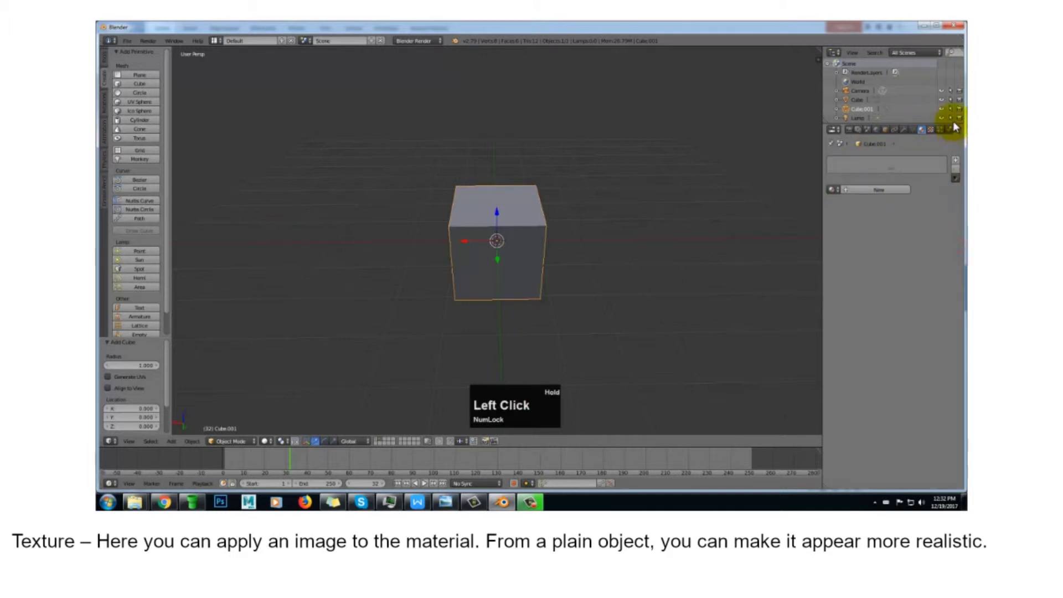
{"action": "left_click", "coordinate": [878, 191]}
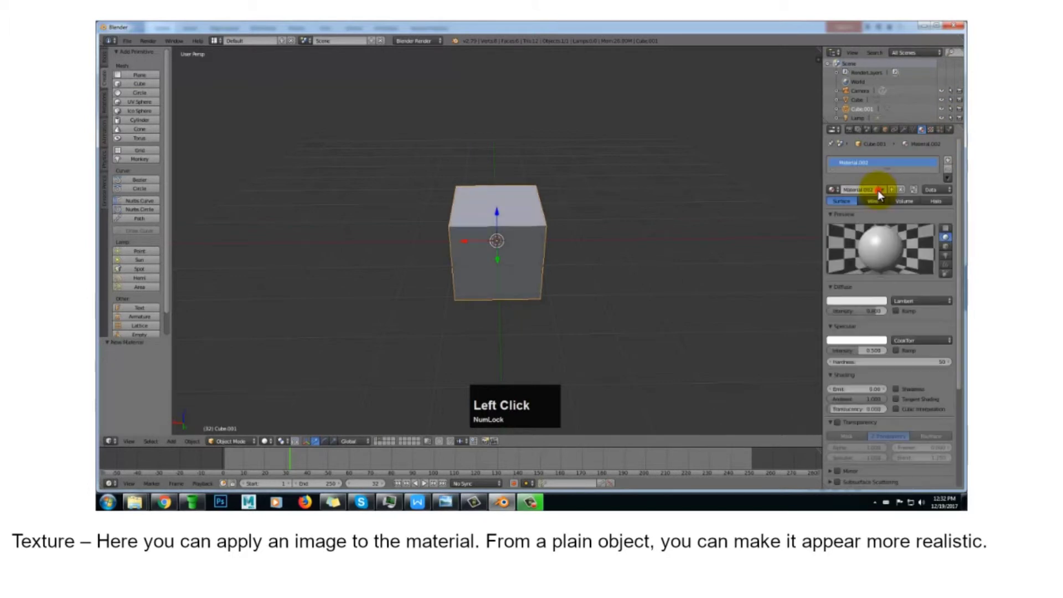
Try blue as the material's diffuse color and settle on red
{"action": "left_click", "coordinate": [868, 302]}
{"action": "left_click_drag", "start_coordinate": [834, 236], "coordinate": [844, 190]}
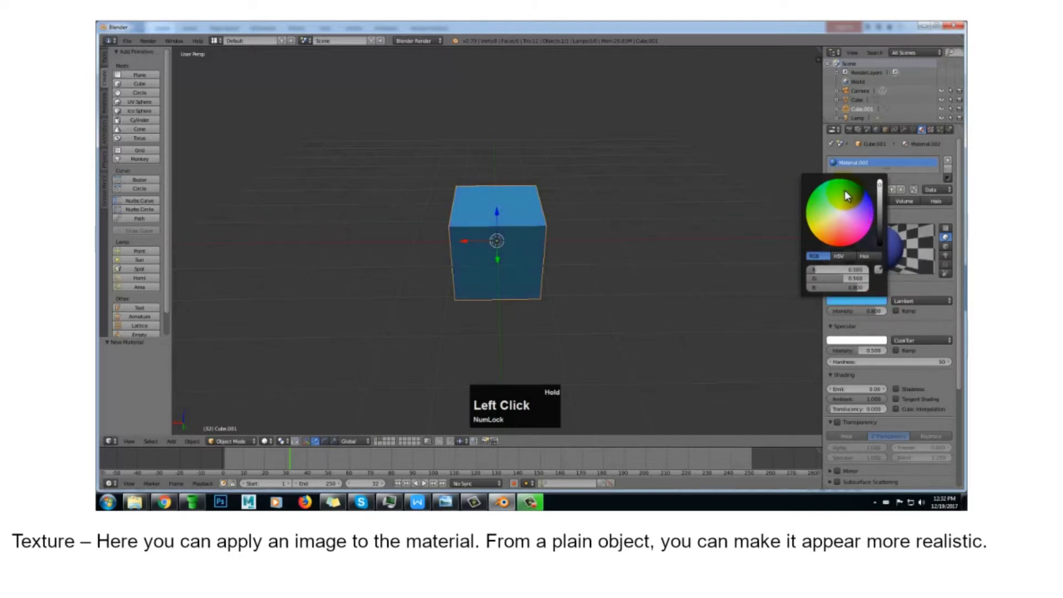
{"action": "left_click", "coordinate": [839, 238]}
{"action": "left_click_drag", "start_coordinate": [839, 238], "coordinate": [841, 234]}
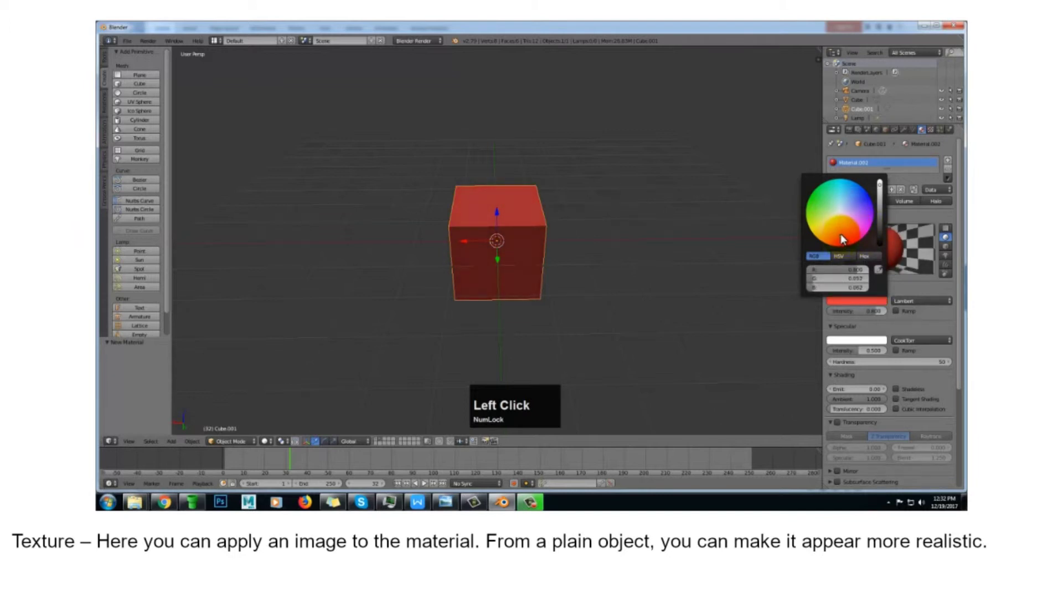
Review the material's shading options, add a new texture to it, and open and cancel the texture's image file browser
{"action": "scroll", "coordinate": [916, 282], "scroll_direction": "down", "scroll_amount": 1}
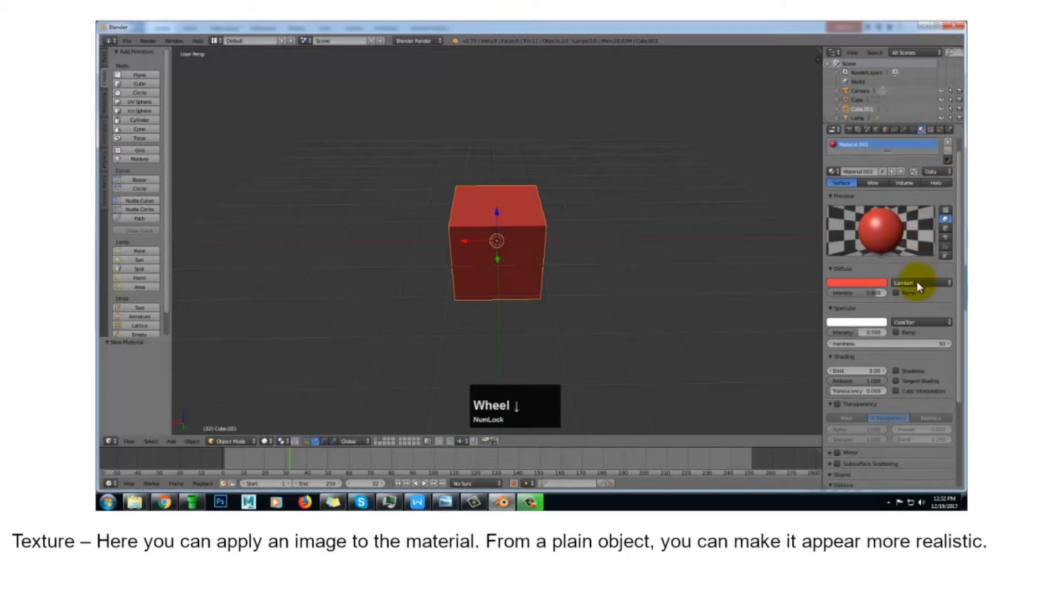
{"action": "scroll", "coordinate": [921, 327], "scroll_direction": "down", "scroll_amount": 3}
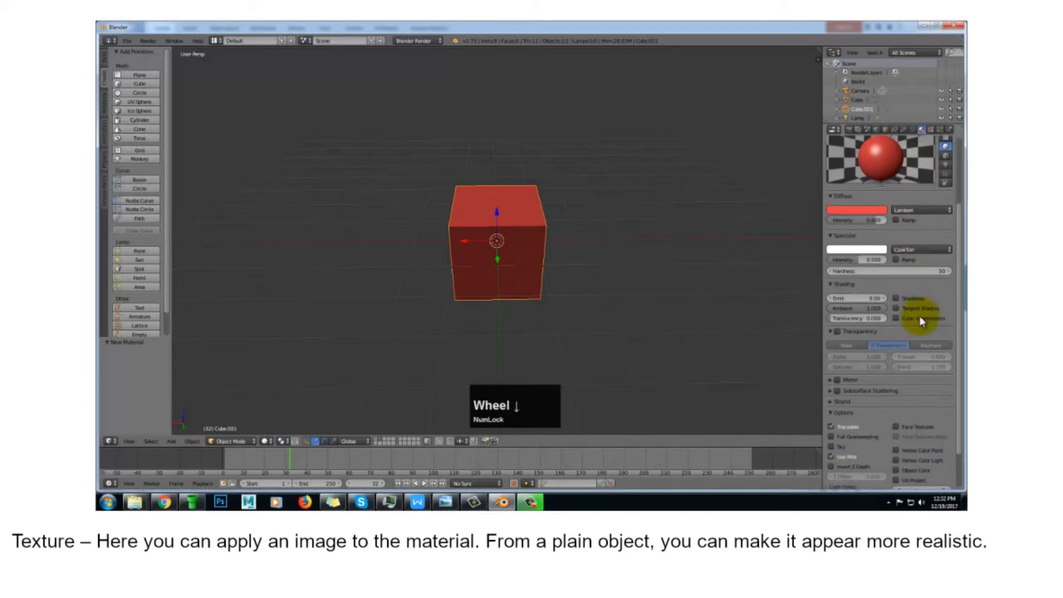
{"action": "scroll", "coordinate": [919, 322], "scroll_direction": "down", "scroll_amount": 2}
{"action": "scroll", "coordinate": [901, 345], "scroll_direction": "up", "scroll_amount": 4}
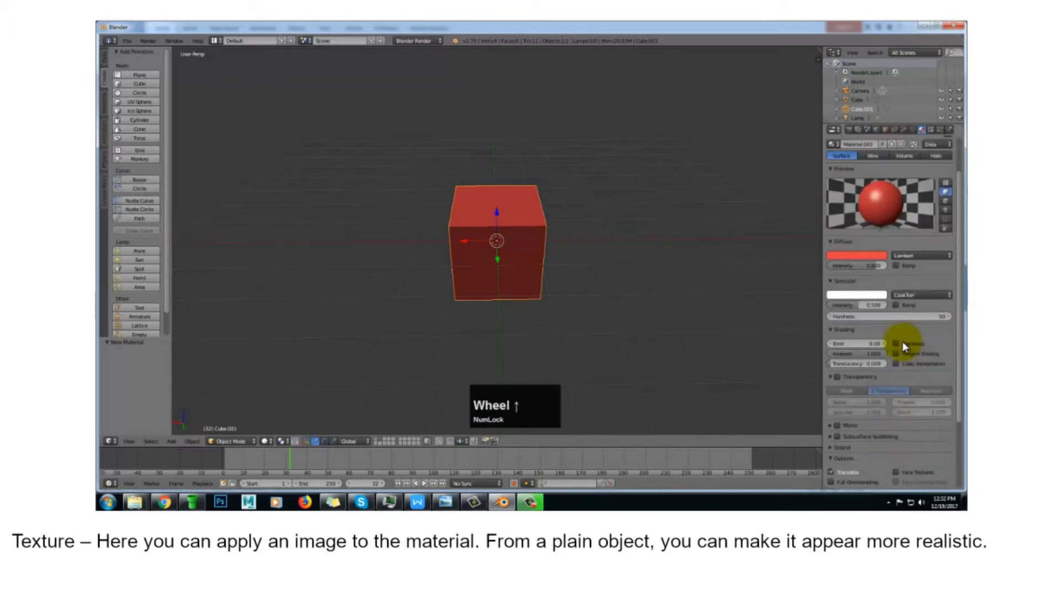
{"action": "scroll", "coordinate": [902, 341], "scroll_direction": "up", "scroll_amount": 3}
{"action": "left_click", "coordinate": [930, 130]}
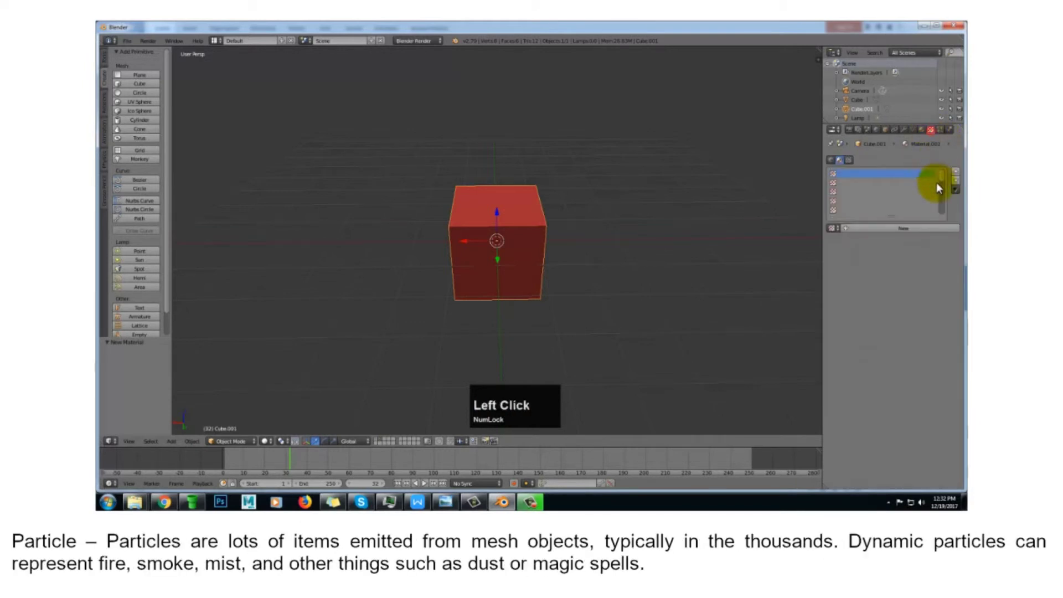
{"action": "left_click", "coordinate": [928, 230]}
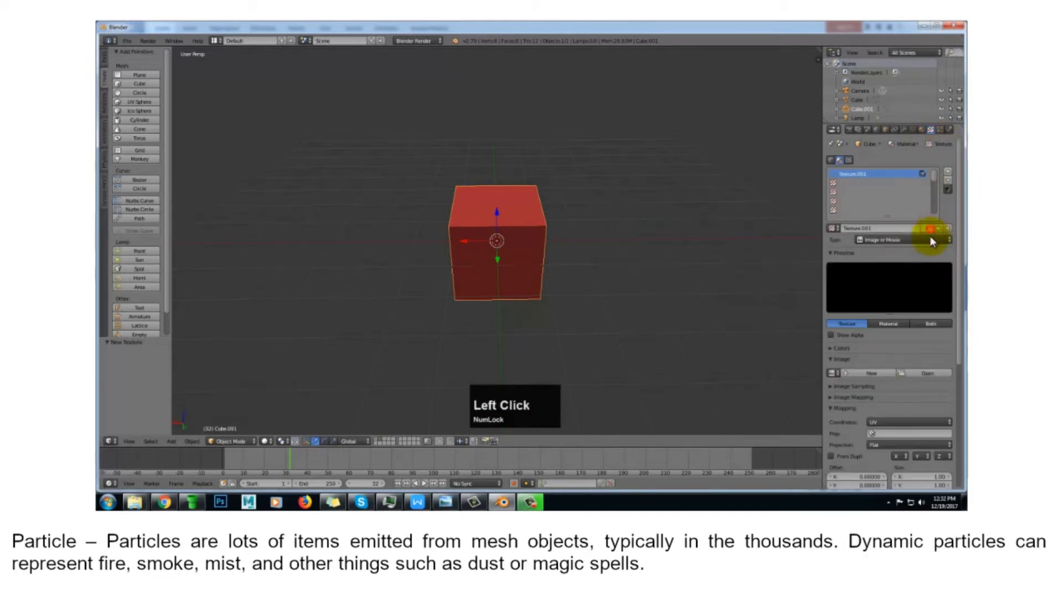
{"action": "left_click", "coordinate": [929, 374]}
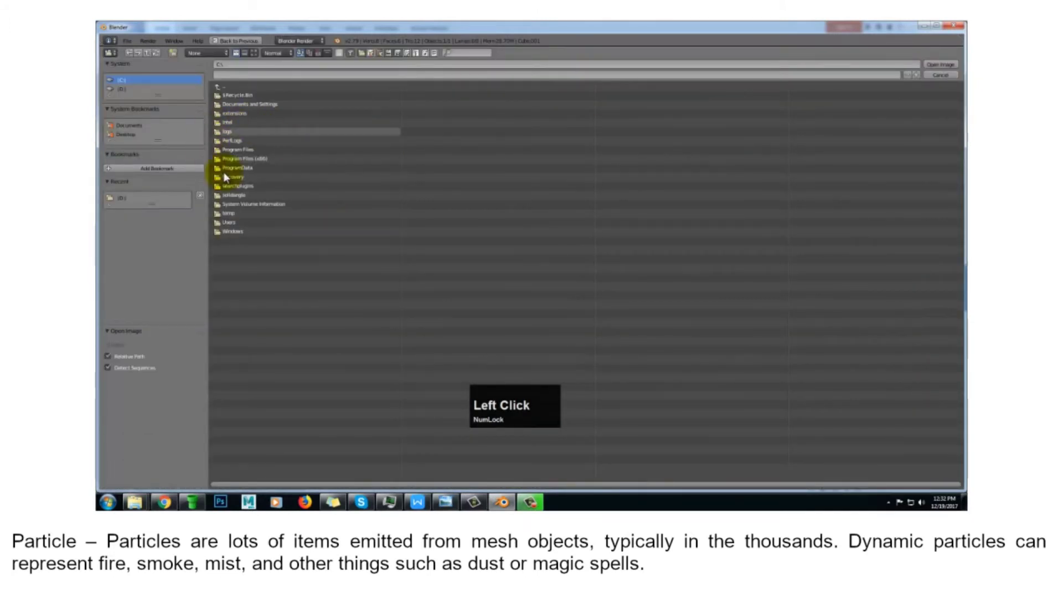
{"action": "left_click", "coordinate": [955, 74]}
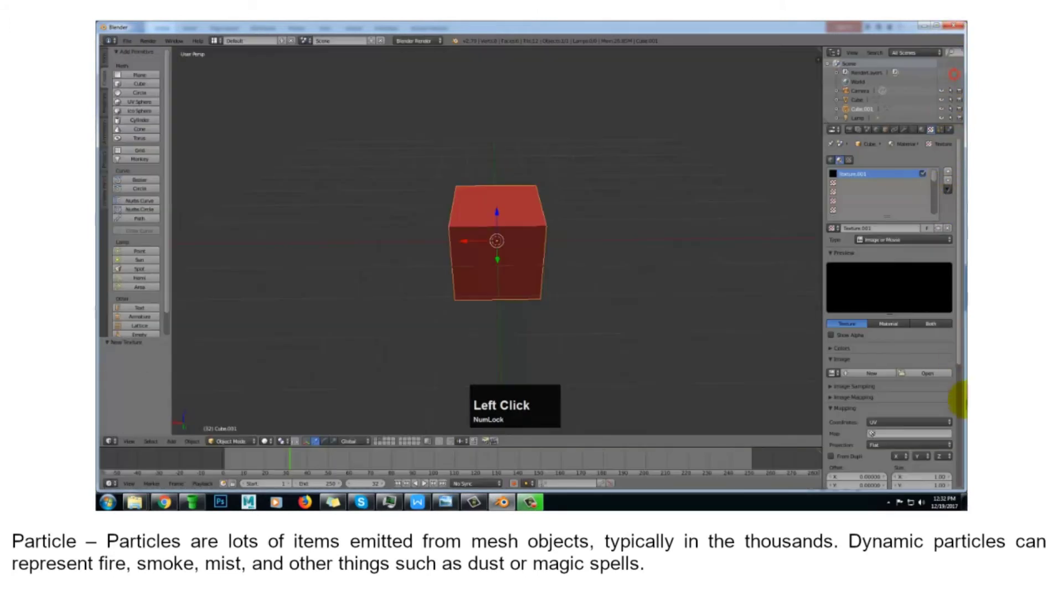
Open the red cube's particle settings and add a particle system to it
{"action": "left_click", "coordinate": [939, 129]}
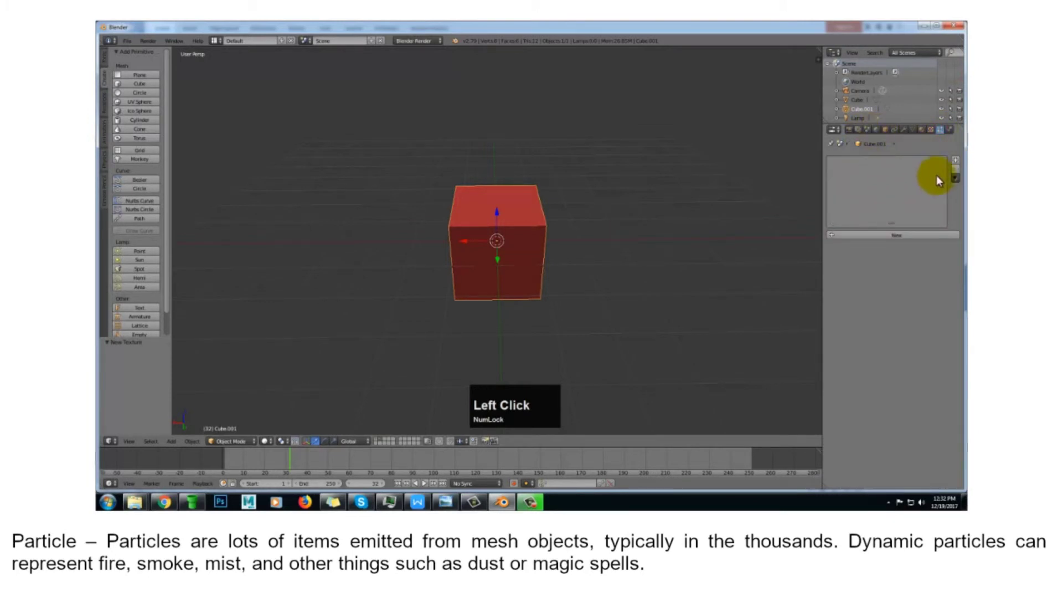
{"action": "left_click", "coordinate": [956, 159]}
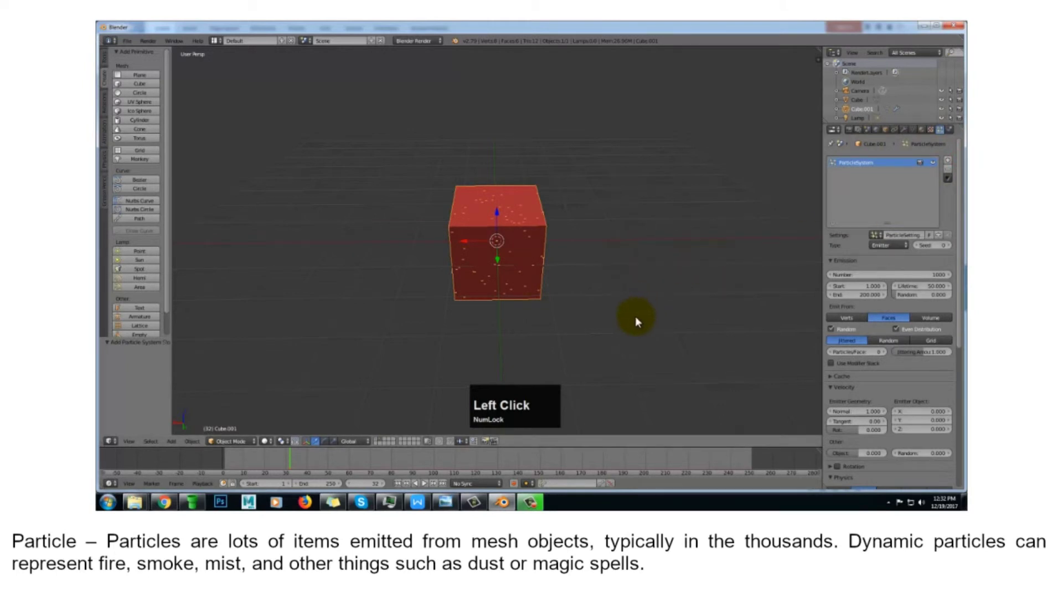
{"action": "key", "text": "alt"}
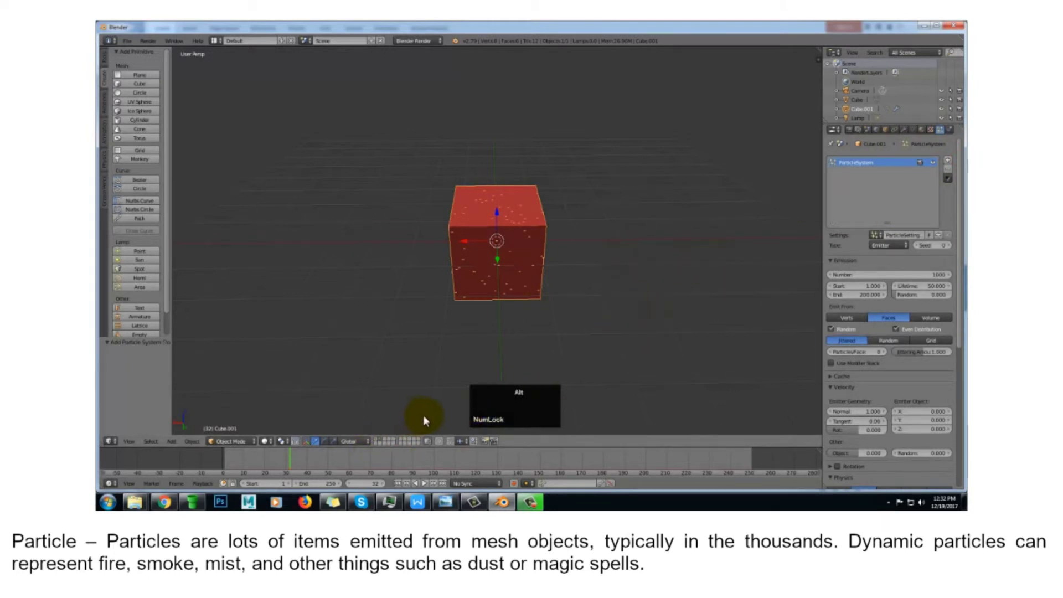
{"action": "key", "text": "alt+a"}
{"action": "scroll", "coordinate": [521, 340], "scroll_direction": "up", "scroll_amount": 1}
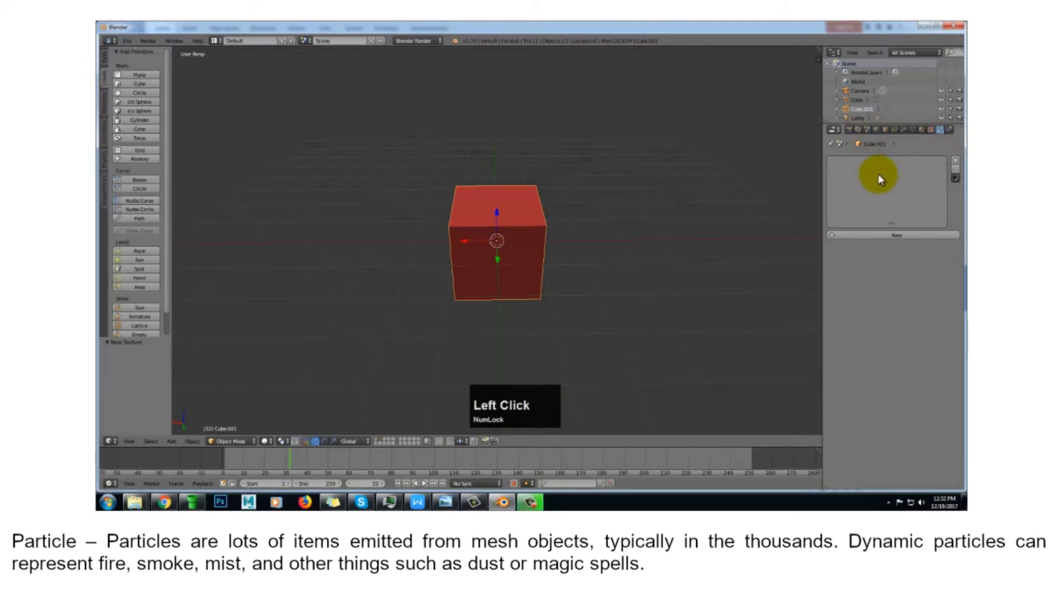
{"action": "left_click", "coordinate": [955, 160]}
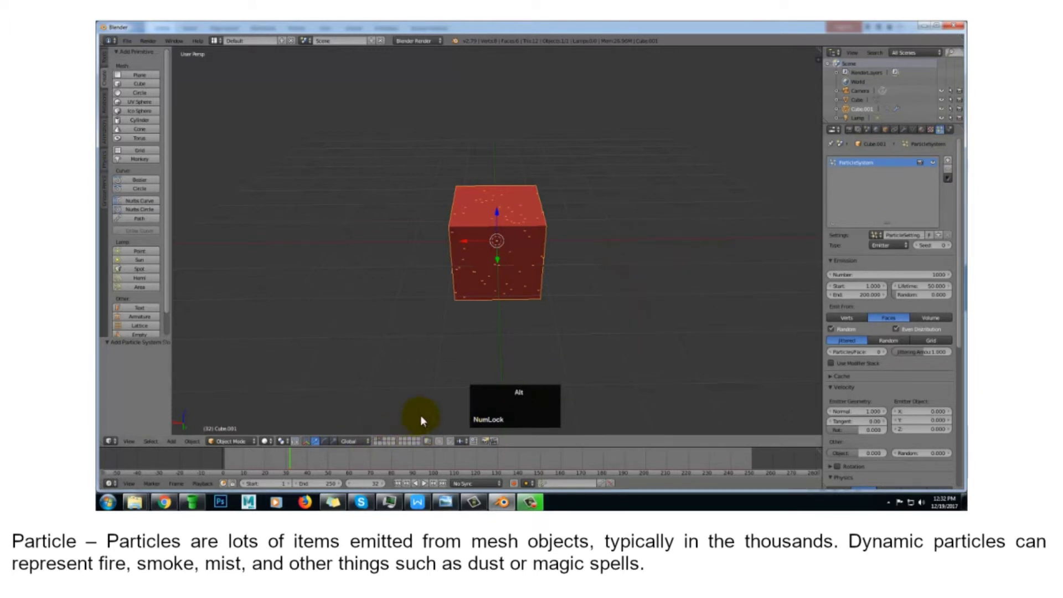
Play the cube's particle animation, stop it, and scrub the timeline to frame 72
{"action": "key", "text": "alt+a"}
{"action": "scroll", "coordinate": [522, 337], "scroll_direction": "up", "scroll_amount": 2}
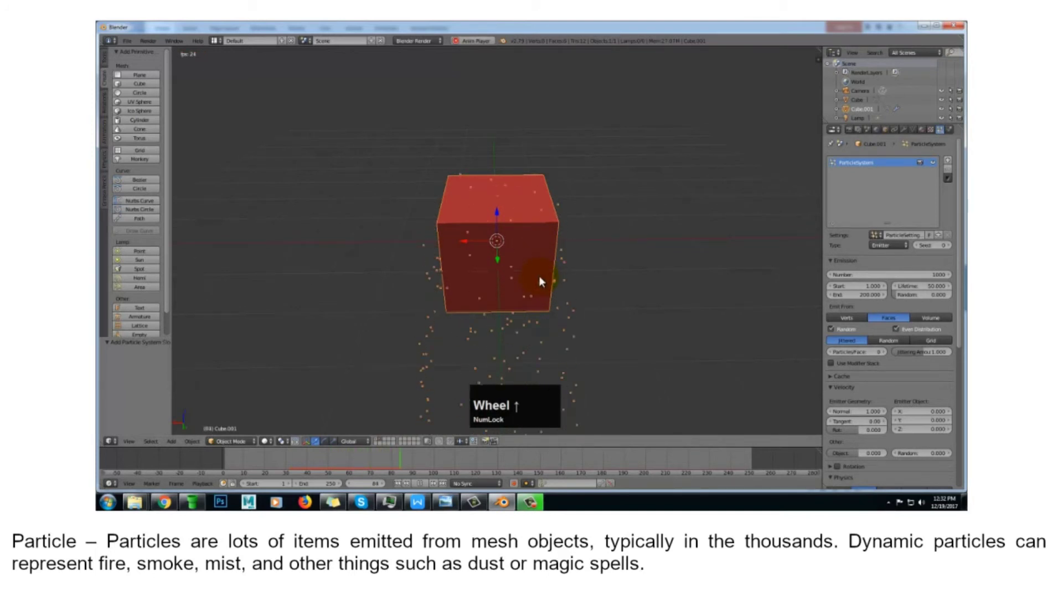
{"action": "key", "text": "Escape"}
{"action": "left_click_drag", "start_coordinate": [288, 455], "coordinate": [212, 462]}
{"action": "left_click_drag", "start_coordinate": [326, 467], "coordinate": [374, 453]}
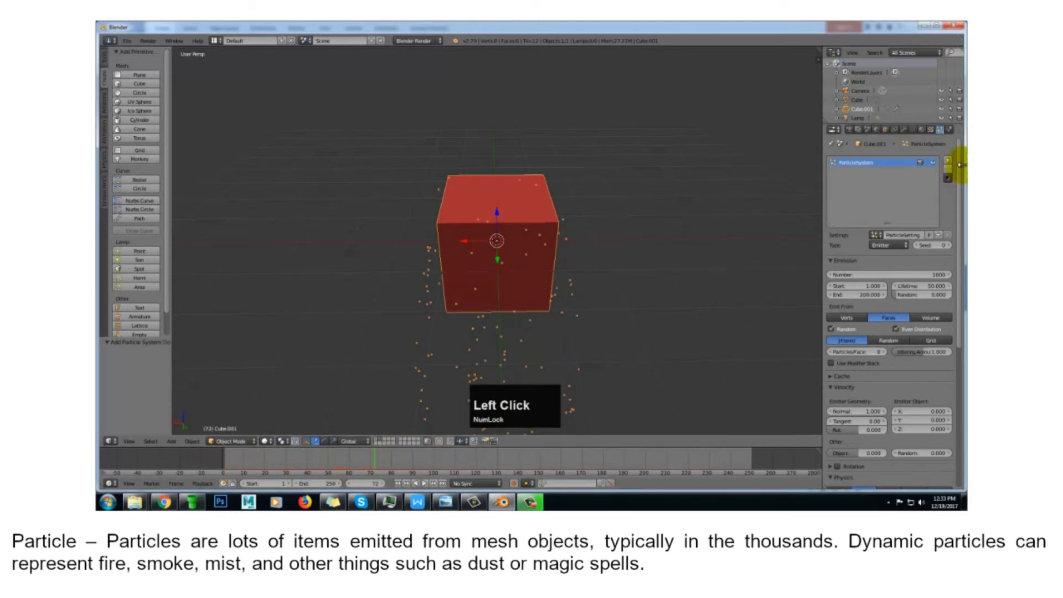
Open the physics settings of the red cube
{"action": "left_click", "coordinate": [949, 130]}
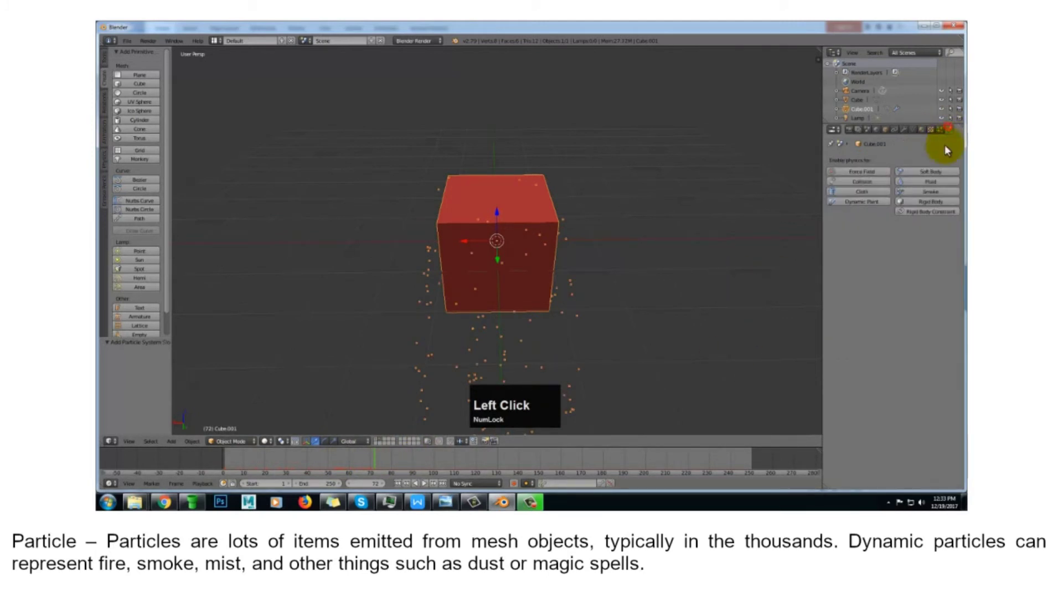
{"action": "middle_click_drag", "start_coordinate": [648, 240], "coordinate": [606, 231]}
{"action": "scroll", "coordinate": [646, 227], "scroll_direction": "down", "scroll_amount": 4}
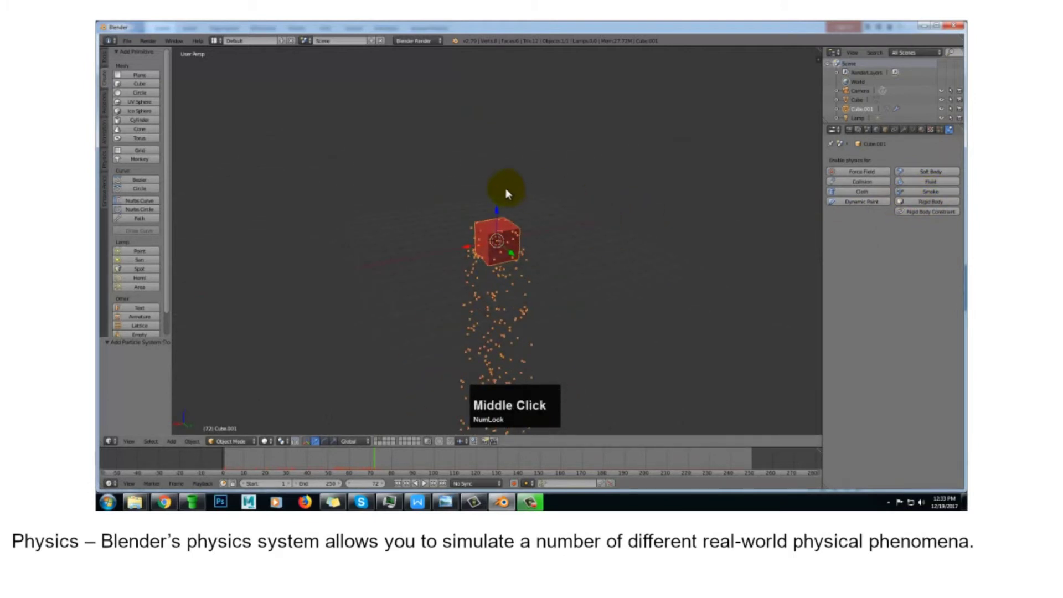
Raise the red cube along Z well above the grid and return the timeline to frame 0
{"action": "left_click_drag", "start_coordinate": [496, 210], "coordinate": [502, 113]}
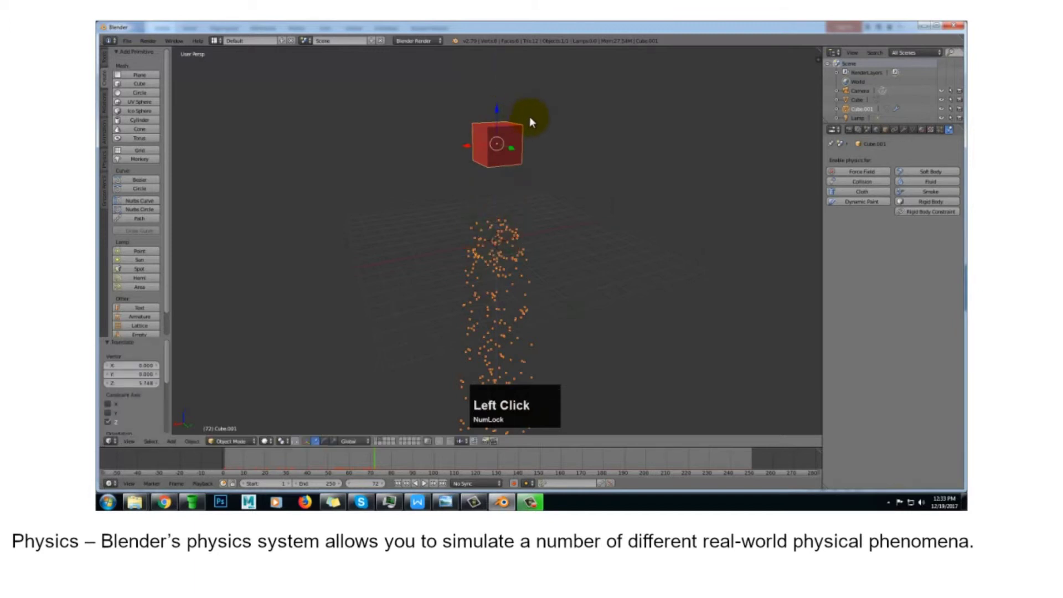
{"action": "key", "text": "ctrl+z"}
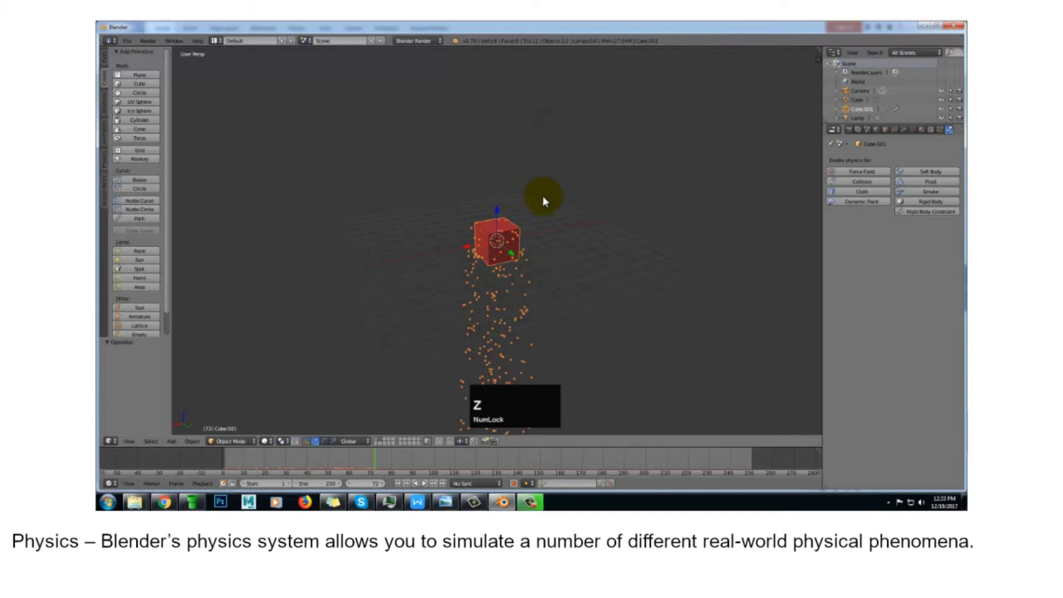
{"action": "left_click_drag", "start_coordinate": [496, 206], "coordinate": [498, 101]}
{"action": "left_click_drag", "start_coordinate": [372, 458], "coordinate": [174, 470]}
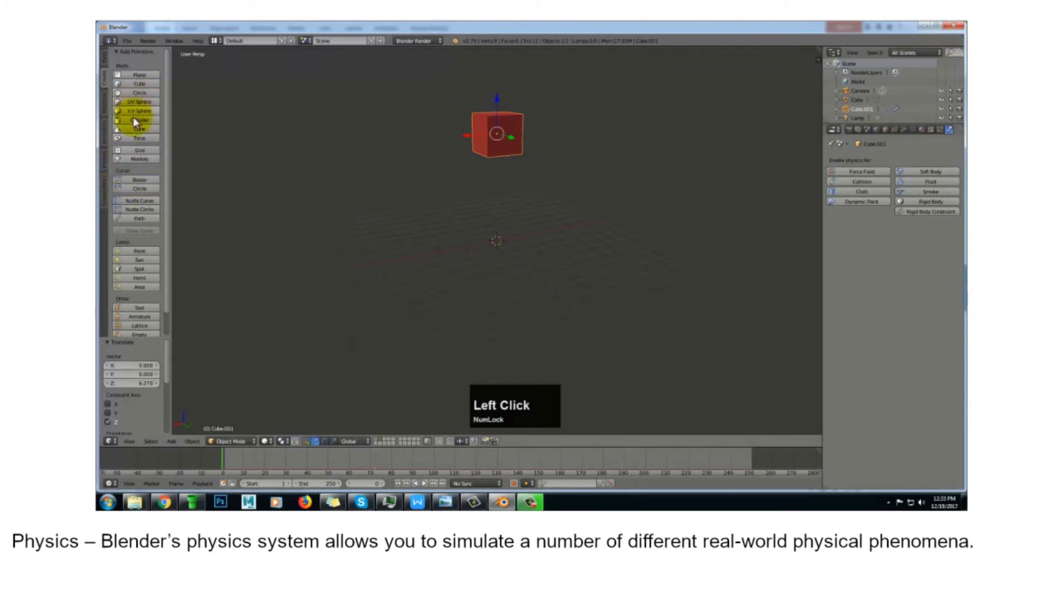
Add a plane below the cube and scale it up about 7.3 times
{"action": "left_click", "coordinate": [138, 74]}
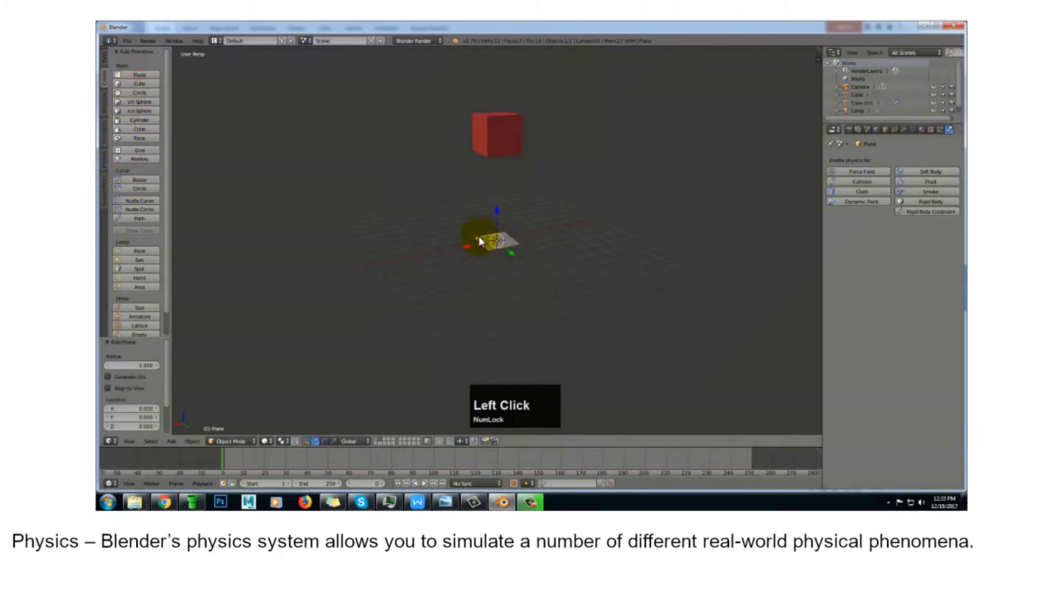
{"action": "key", "text": "s"}
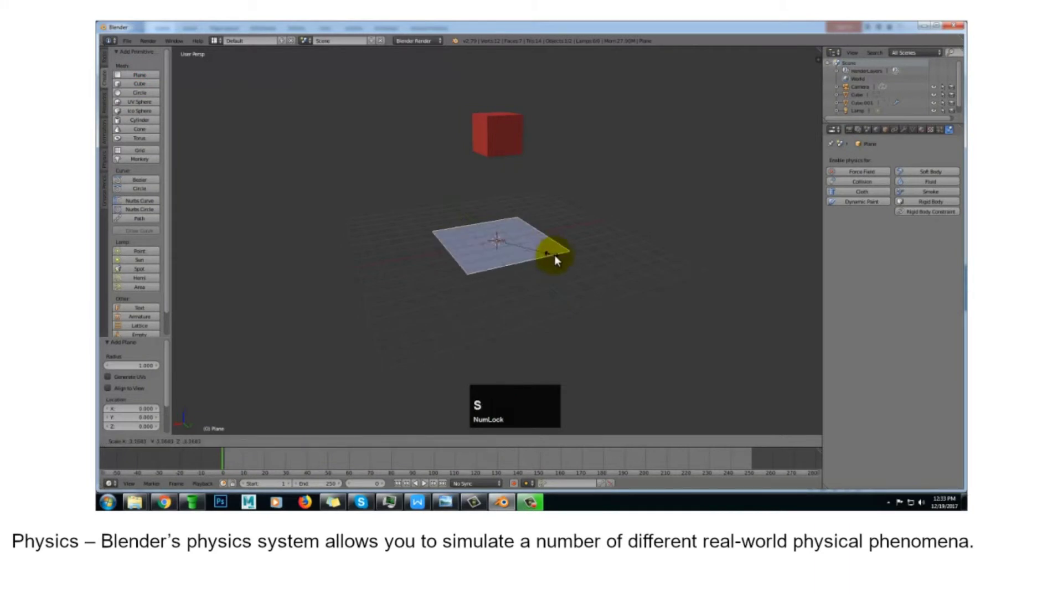
{"action": "left_click", "coordinate": [625, 271]}
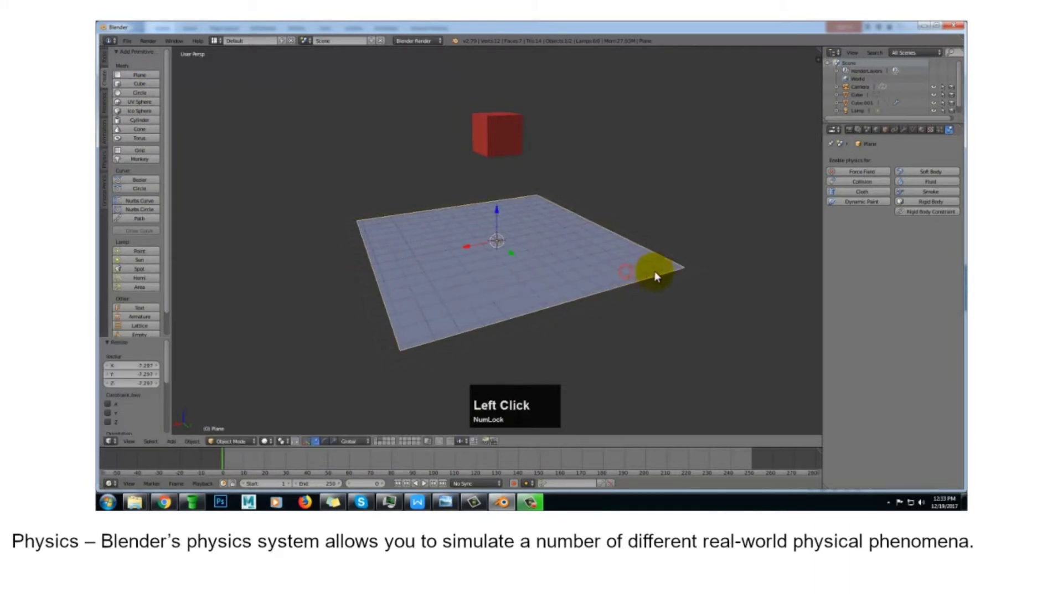
Enable rigid body physics on the plane and set its type to Passive
{"action": "left_click", "coordinate": [932, 201]}
{"action": "left_click", "coordinate": [931, 240]}
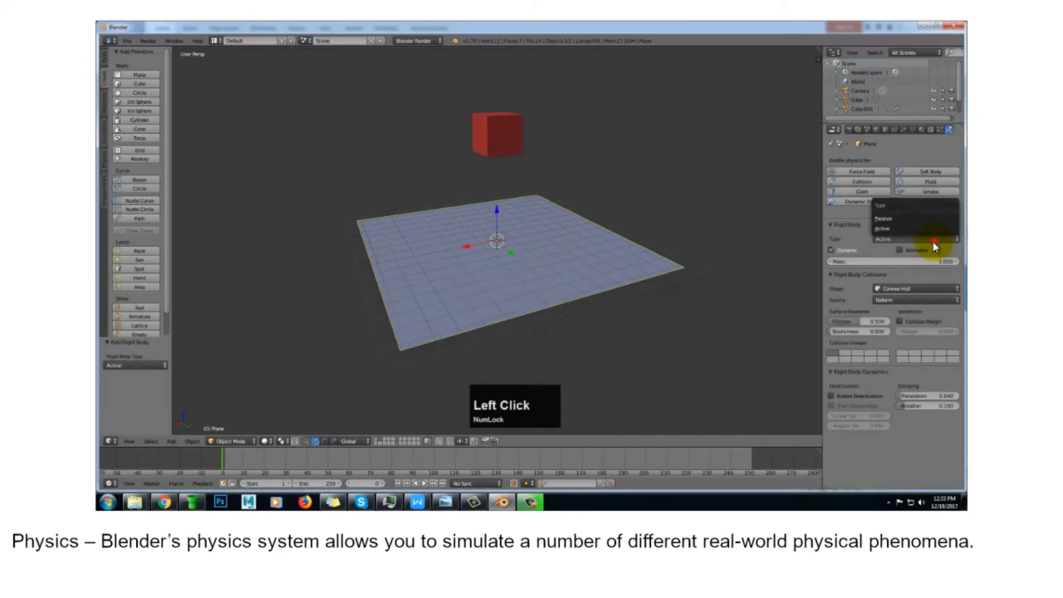
{"action": "left_click", "coordinate": [902, 228]}
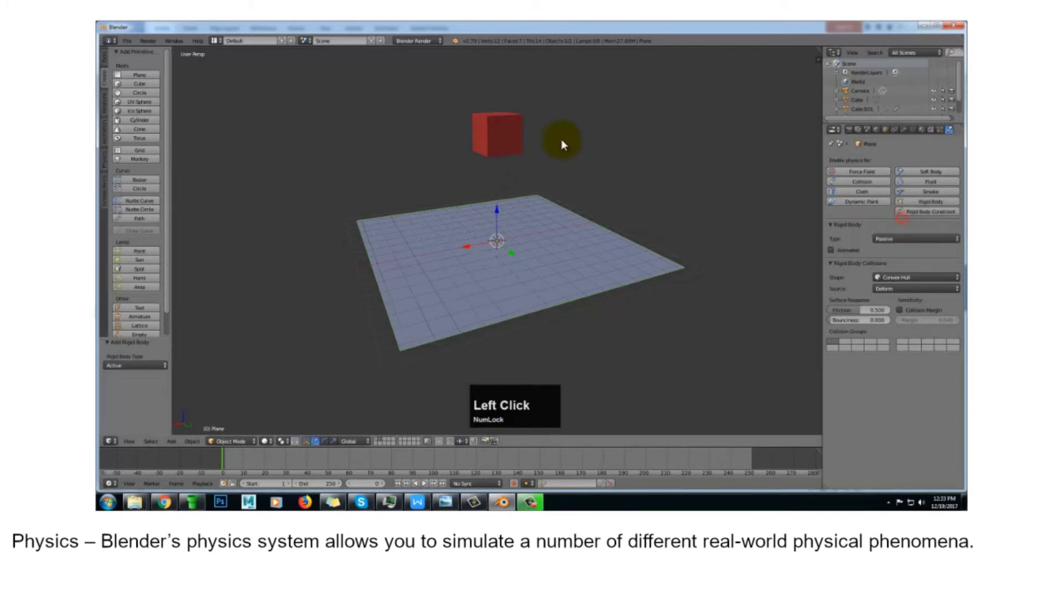
Give the red cube an active rigid body and play the falling simulation
{"action": "right_click", "coordinate": [515, 133]}
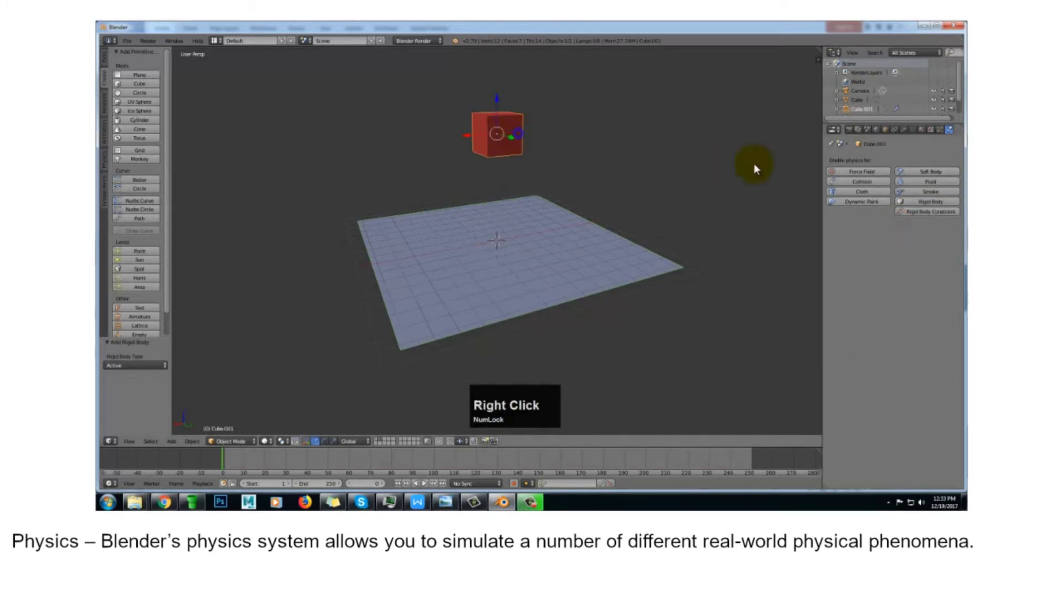
{"action": "left_click", "coordinate": [931, 201]}
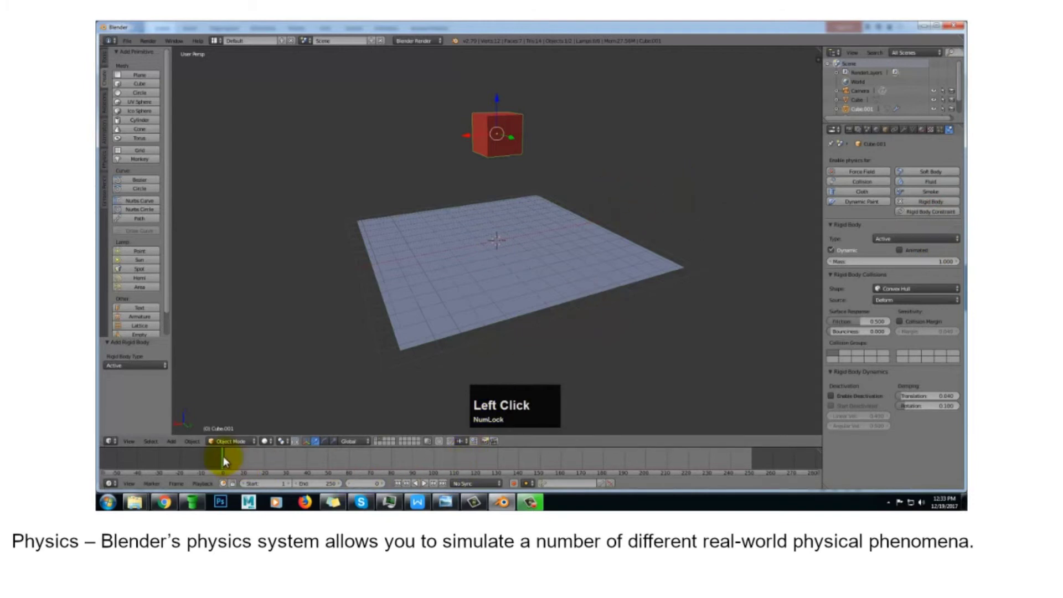
{"action": "key", "text": "alt+a"}
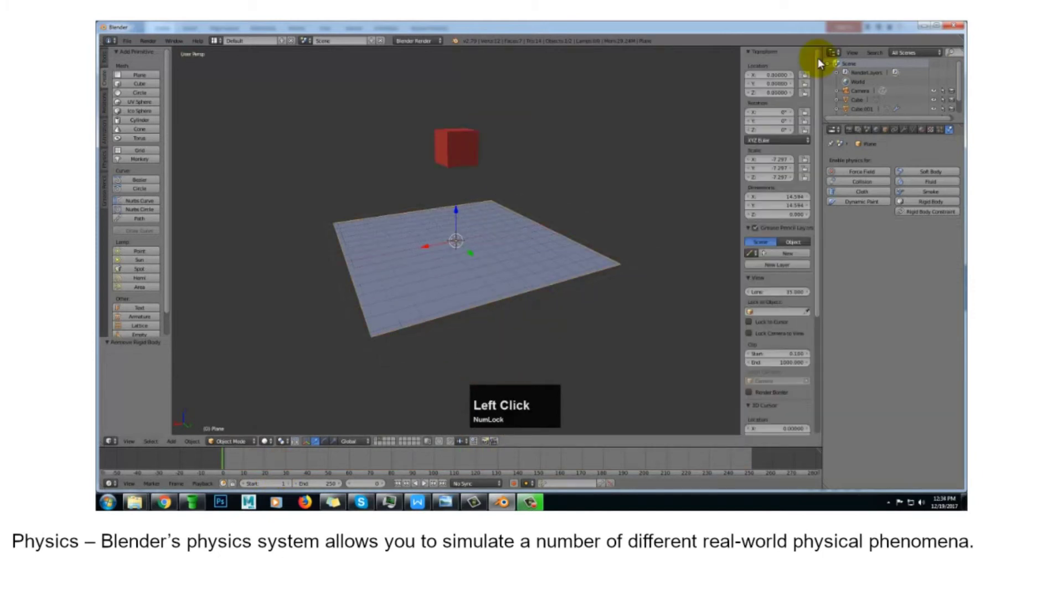
{"action": "key", "text": "n"}
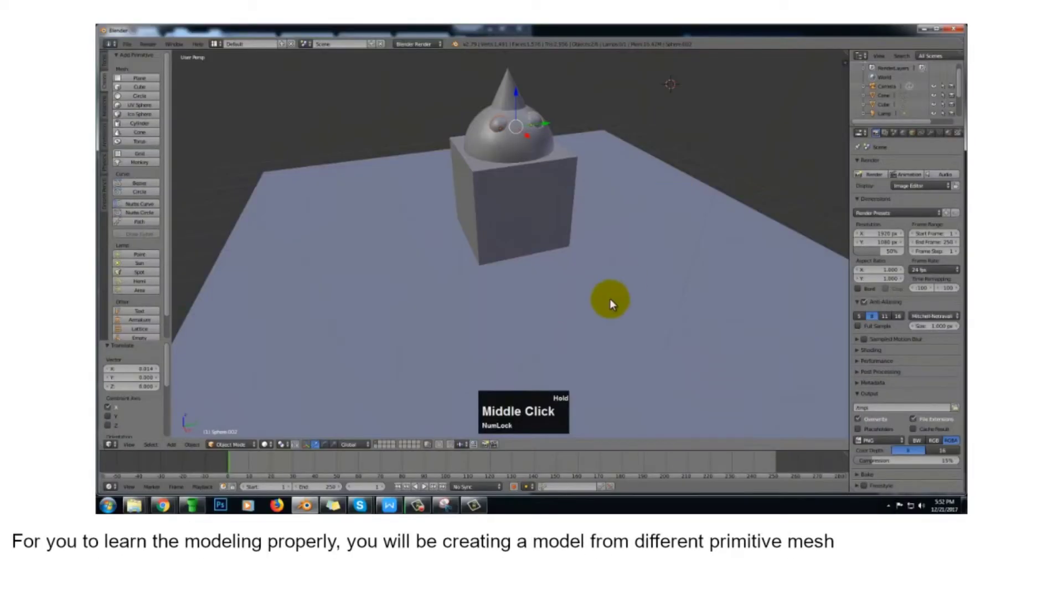
Look over the example model built from primitives, with its floor plane selected
{"action": "left_click", "coordinate": [577, 336]}
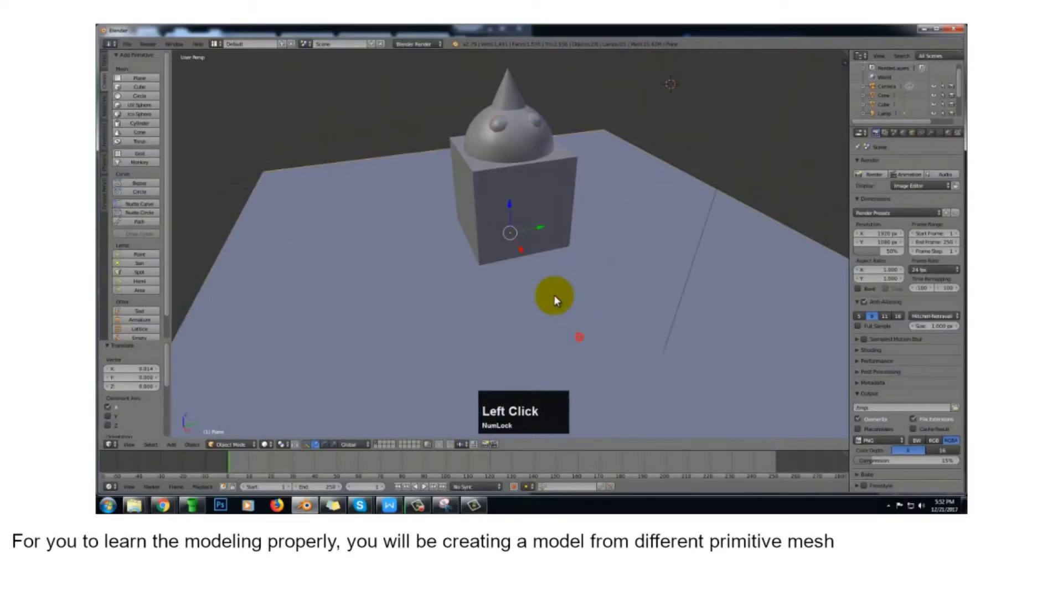
{"action": "scroll", "coordinate": [529, 254], "scroll_direction": "down", "scroll_amount": 2}
{"action": "scroll", "coordinate": [530, 253], "scroll_direction": "up", "scroll_amount": 1}
{"action": "scroll", "coordinate": [530, 241], "scroll_direction": "up", "scroll_amount": 2}
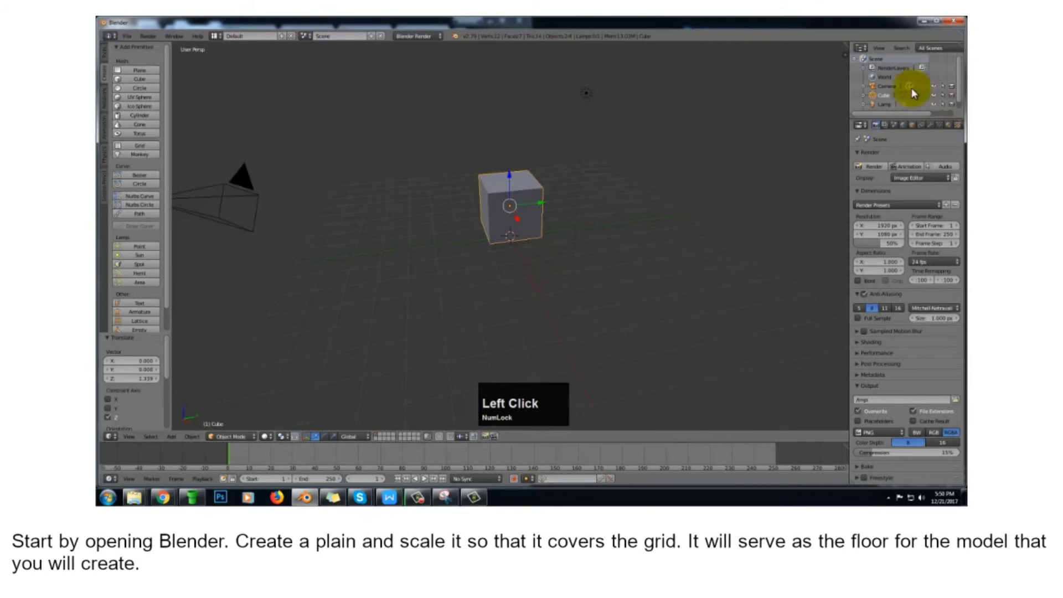
Lower the new plane along Z by about 1.03 units to the base of the cube
{"action": "scroll", "coordinate": [882, 97], "scroll_direction": "down", "scroll_amount": 1}
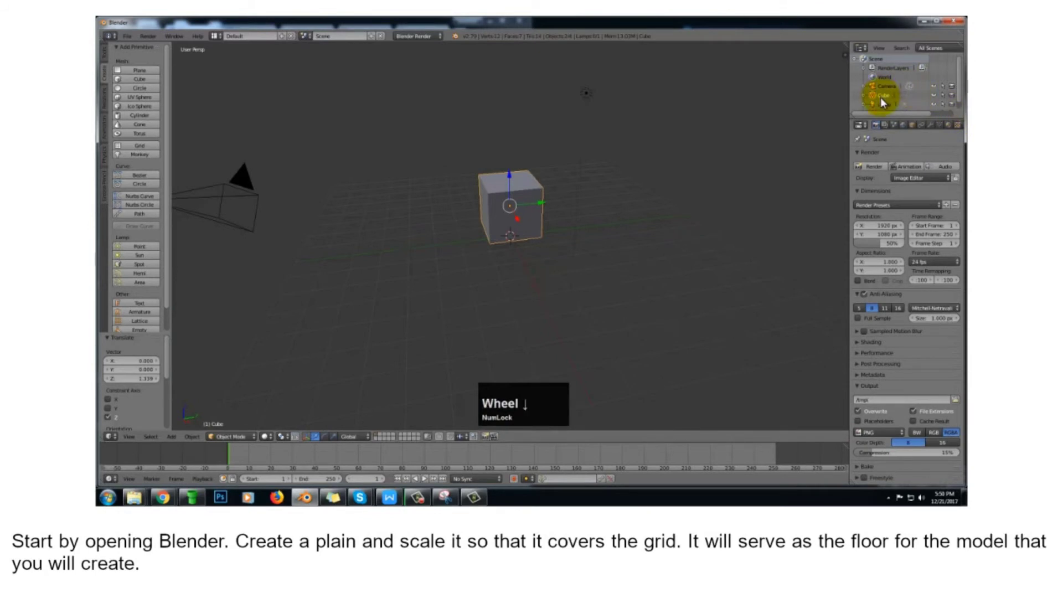
{"action": "left_click", "coordinate": [884, 105]}
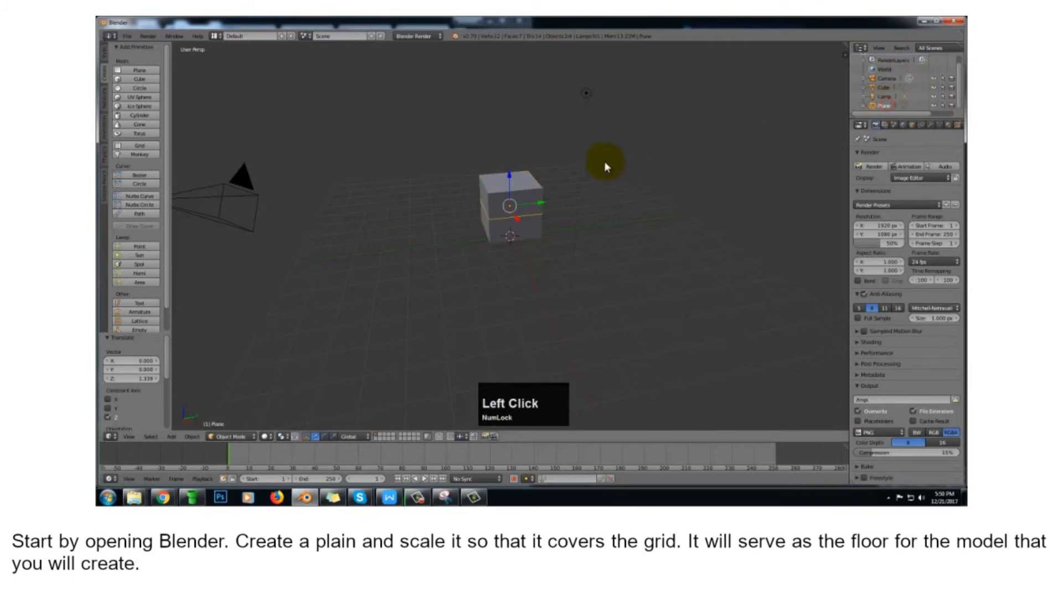
{"action": "left_click_drag", "start_coordinate": [506, 171], "coordinate": [509, 195]}
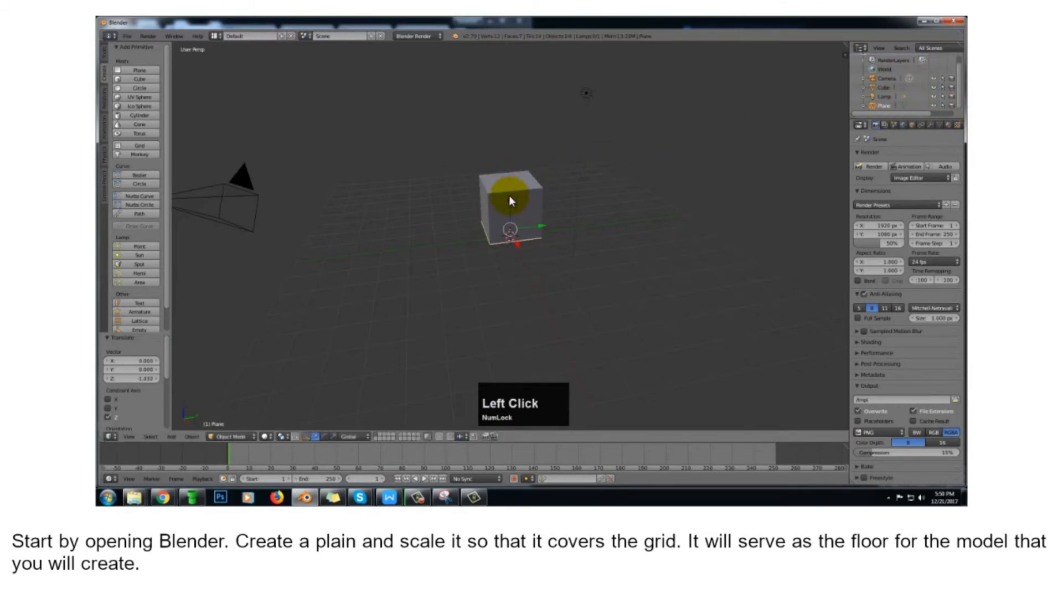
Scale the plane up to cover the grid as a floor beneath the cube
{"action": "key", "text": "s"}
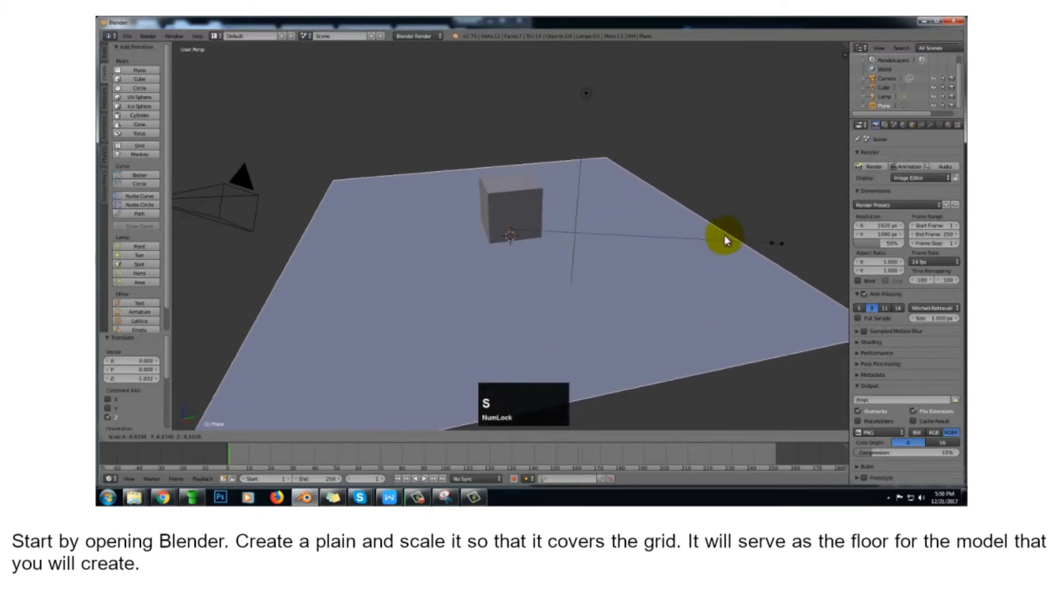
{"action": "left_click", "coordinate": [713, 231]}
{"action": "middle_click_drag", "start_coordinate": [648, 158], "coordinate": [577, 161]}
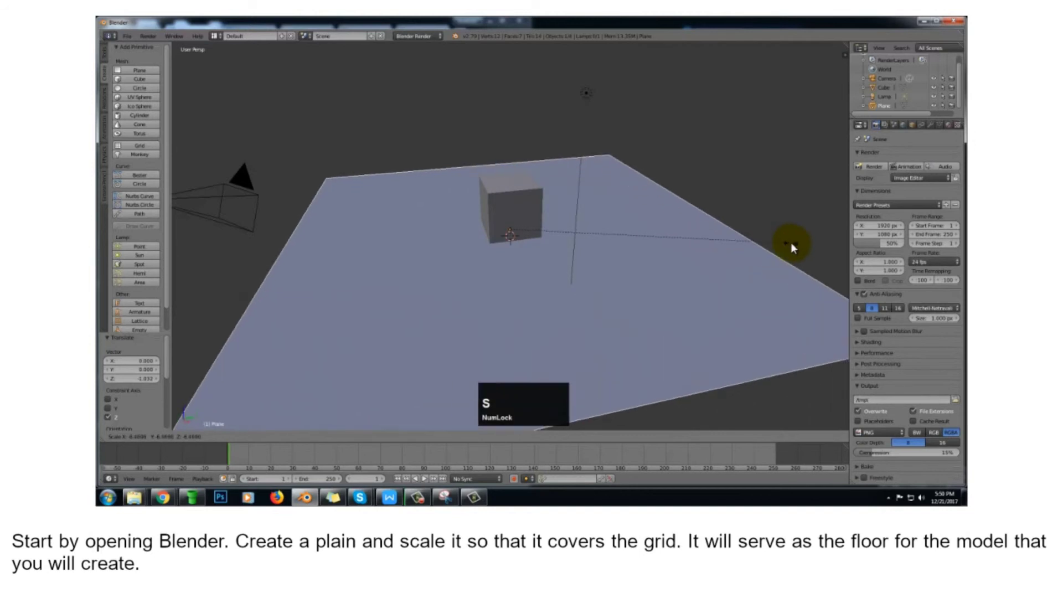
{"action": "left_click", "coordinate": [713, 231]}
{"action": "middle_click_drag", "start_coordinate": [719, 171], "coordinate": [629, 174]}
{"action": "scroll", "coordinate": [629, 171], "scroll_direction": "up", "scroll_amount": 2}
{"action": "scroll", "coordinate": [609, 174], "scroll_direction": "down", "scroll_amount": 2}
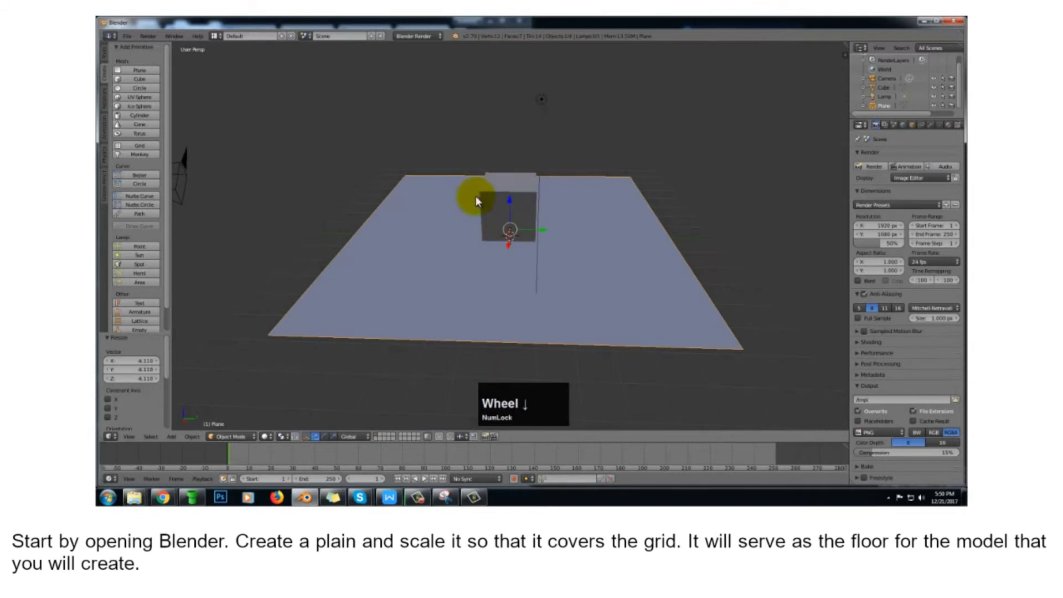
Add a UV sphere, raise it onto the cube's top face, and shade it smooth
{"action": "left_click", "coordinate": [131, 96]}
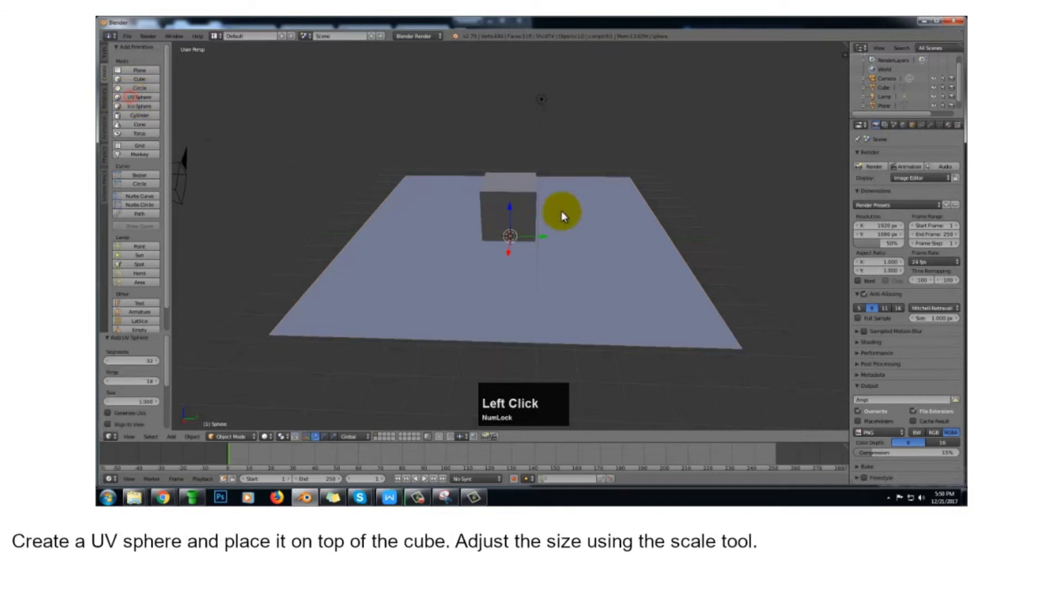
{"action": "left_click_drag", "start_coordinate": [507, 215], "coordinate": [510, 162]}
{"action": "left_click", "coordinate": [104, 54]}
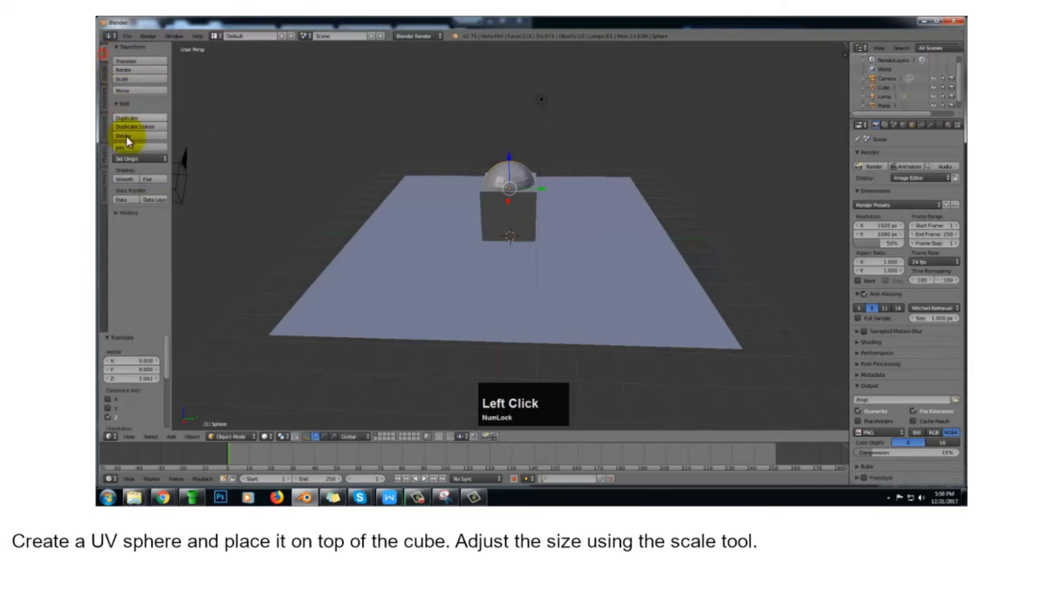
{"action": "left_click", "coordinate": [125, 178]}
{"action": "scroll", "coordinate": [476, 201], "scroll_direction": "up", "scroll_amount": 3}
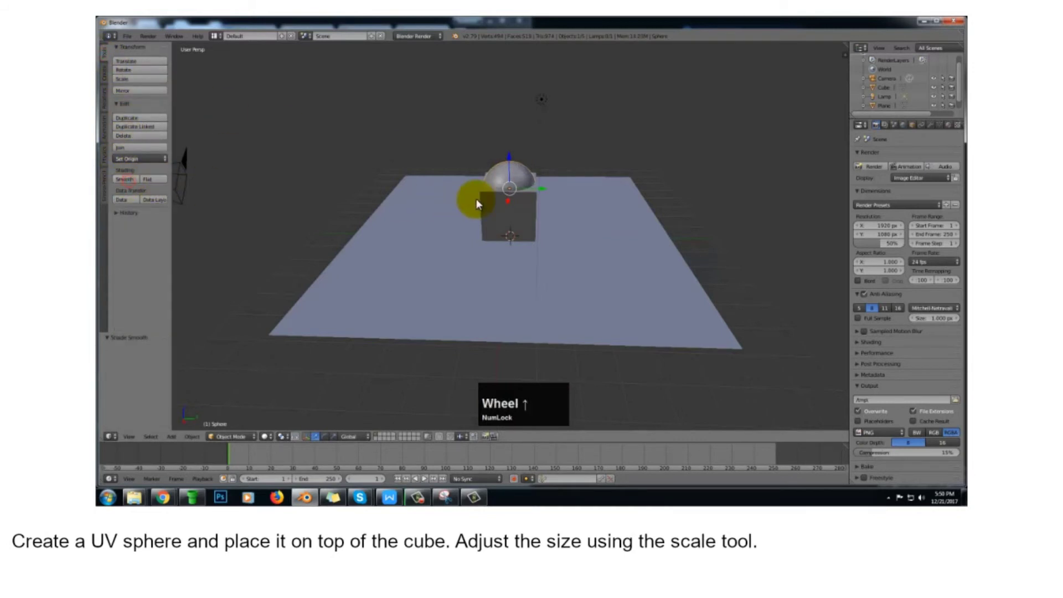
Scale the sphere on top of the cube down to about 0.9 of its size
{"action": "middle_click_drag", "start_coordinate": [243, 170], "coordinate": [277, 177]}
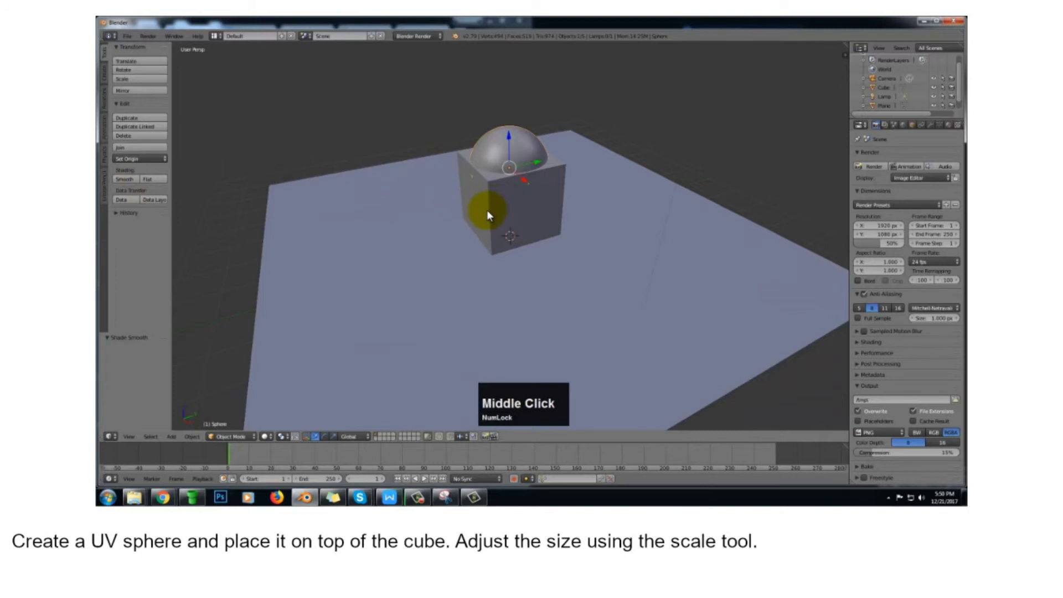
{"action": "key", "text": "s"}
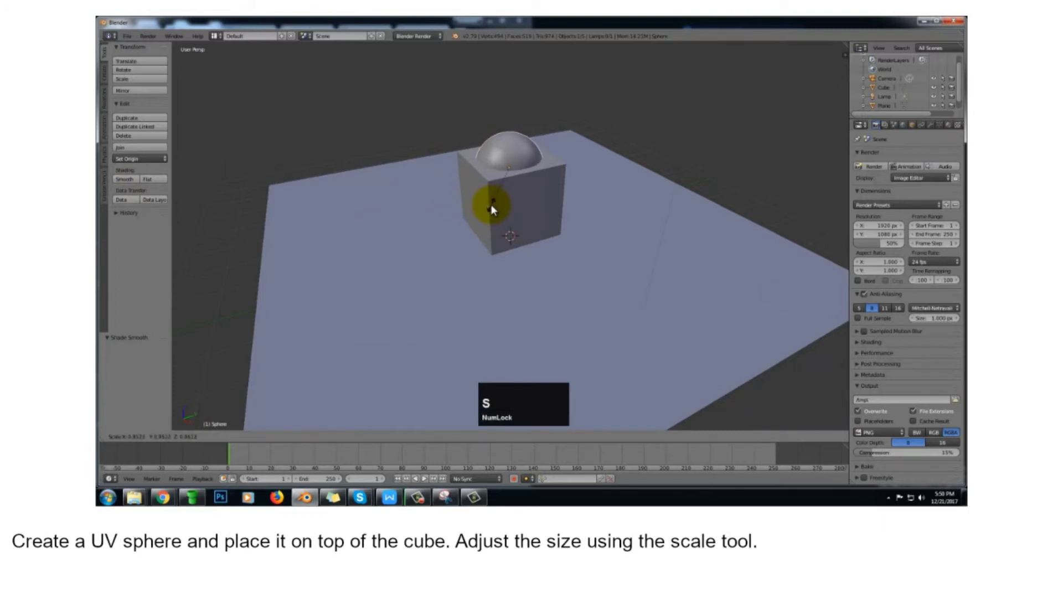
{"action": "left_click", "coordinate": [490, 206]}
{"action": "middle_click_drag", "start_coordinate": [351, 137], "coordinate": [503, 135]}
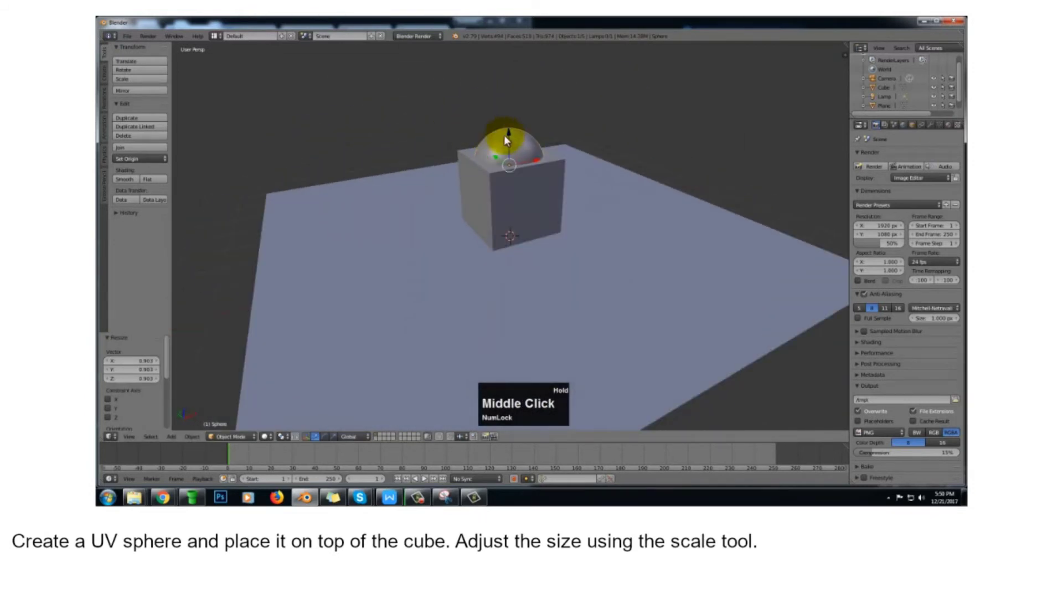
Raise the sphere about 0.21 units along Z, and duplicate it about 0.56 units higher along the same axis
{"action": "left_click_drag", "start_coordinate": [509, 132], "coordinate": [510, 128]}
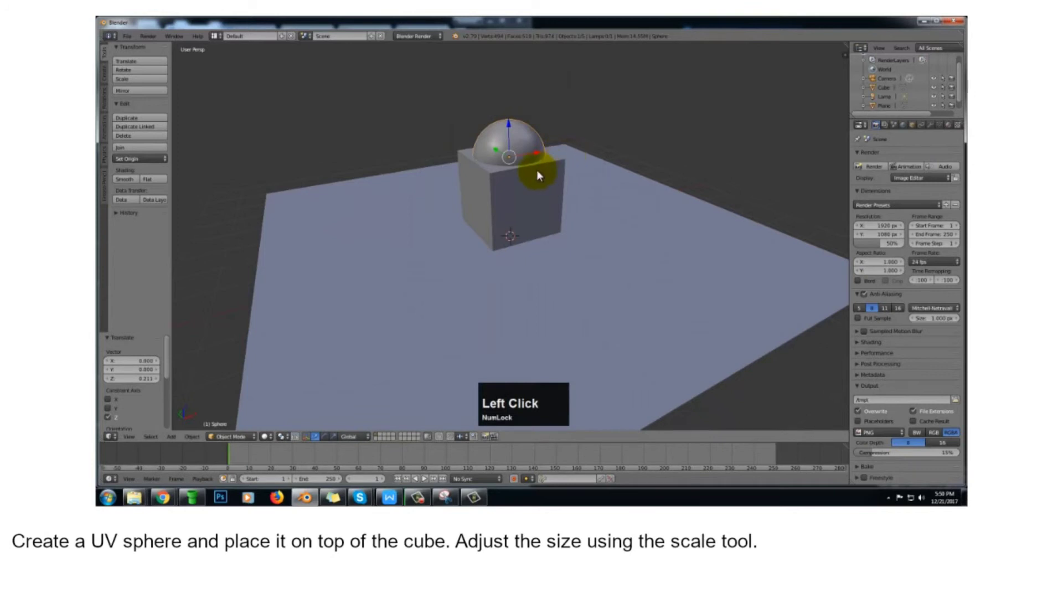
{"action": "middle_click_drag", "start_coordinate": [631, 146], "coordinate": [525, 159]}
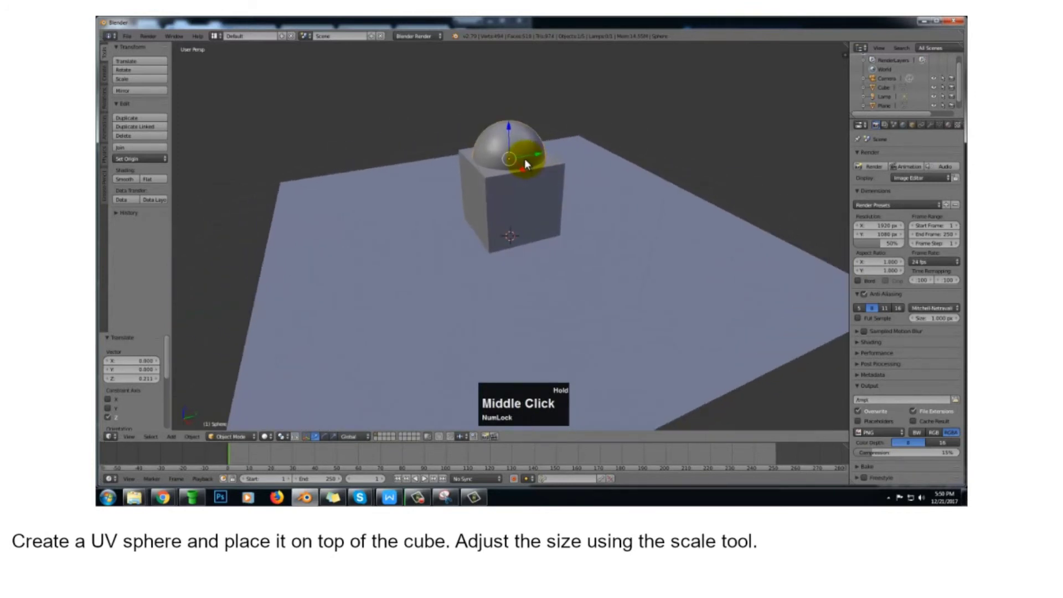
{"action": "key", "text": "shift+d"}
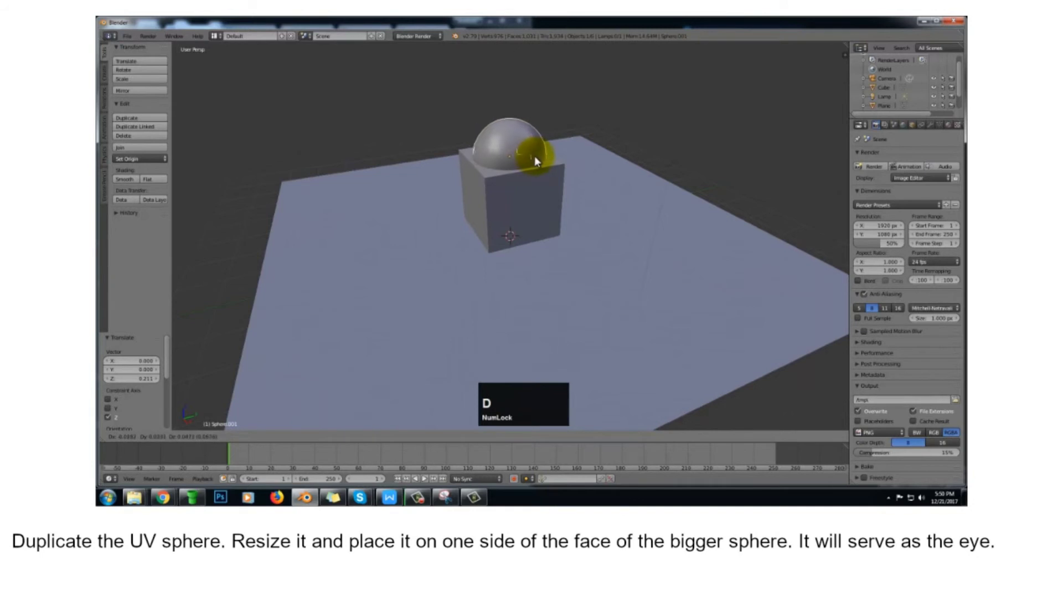
{"action": "key", "text": "x"}
{"action": "key", "text": "y"}
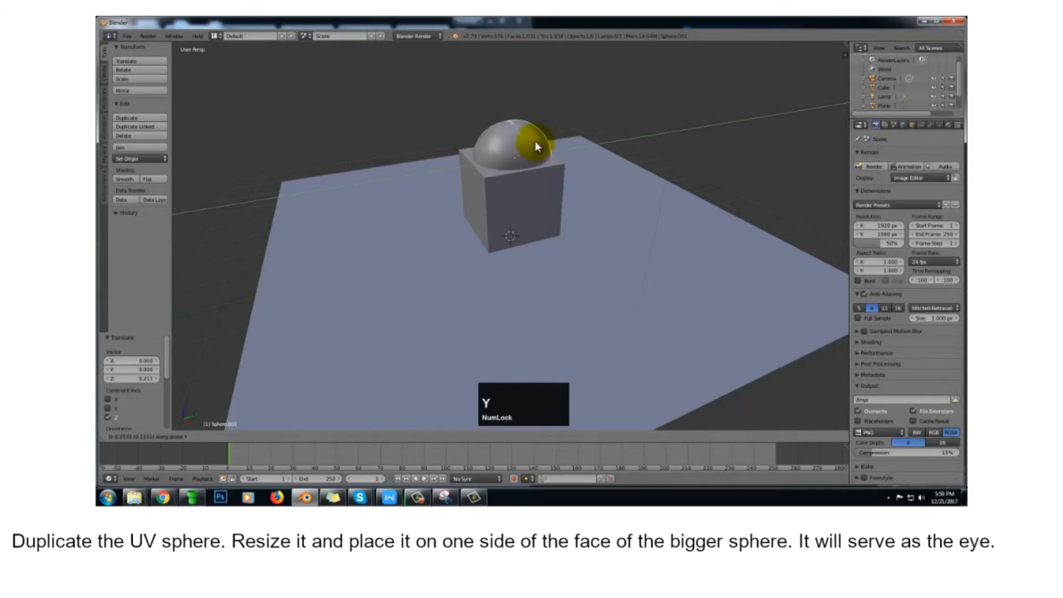
{"action": "key", "text": "z"}
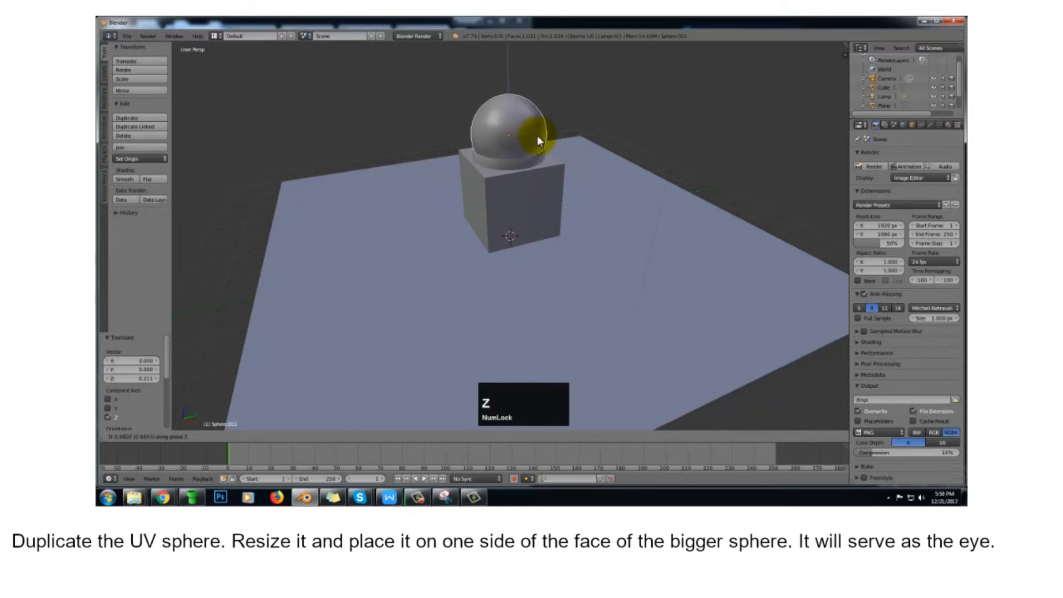
{"action": "left_click", "coordinate": [537, 135]}
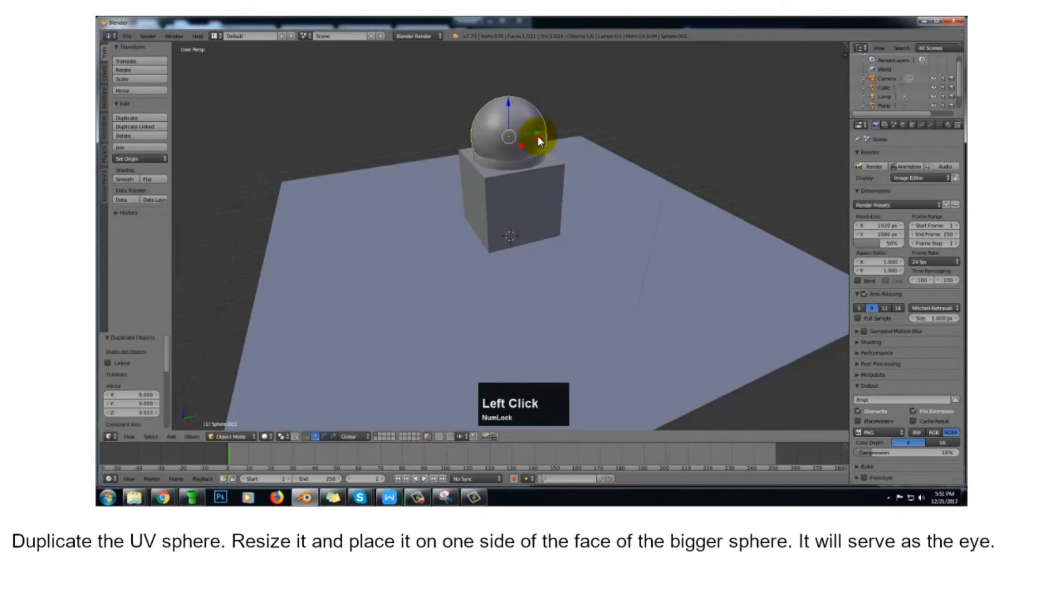
Shrink the duplicated sphere to eye size and shift it along Y onto one side of the large sphere's face
{"action": "key", "text": "s"}
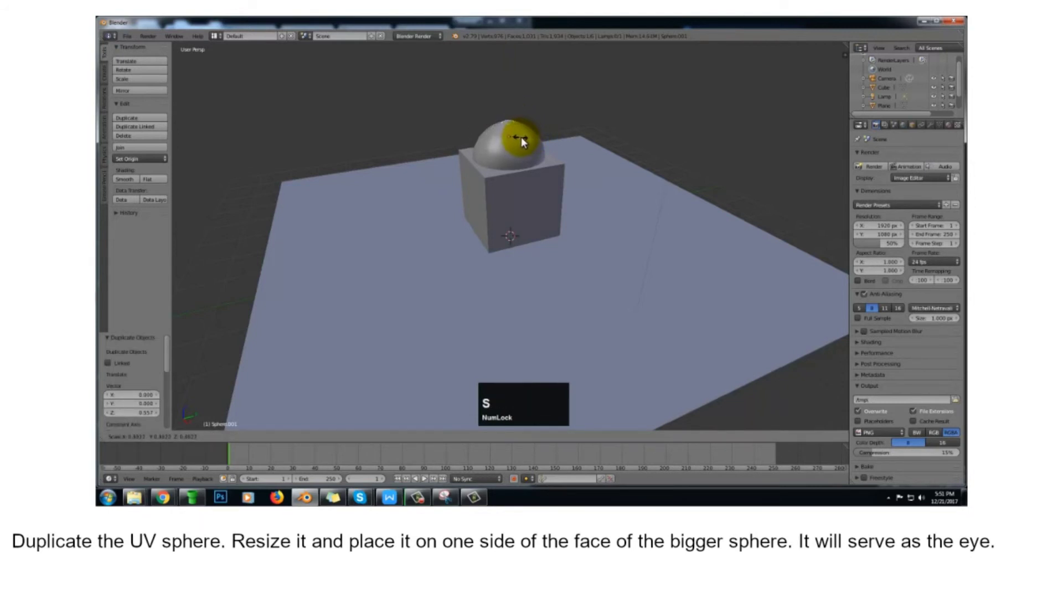
{"action": "left_click", "coordinate": [523, 142]}
{"action": "left_click_drag", "start_coordinate": [520, 142], "coordinate": [533, 135]}
{"action": "key", "text": "s"}
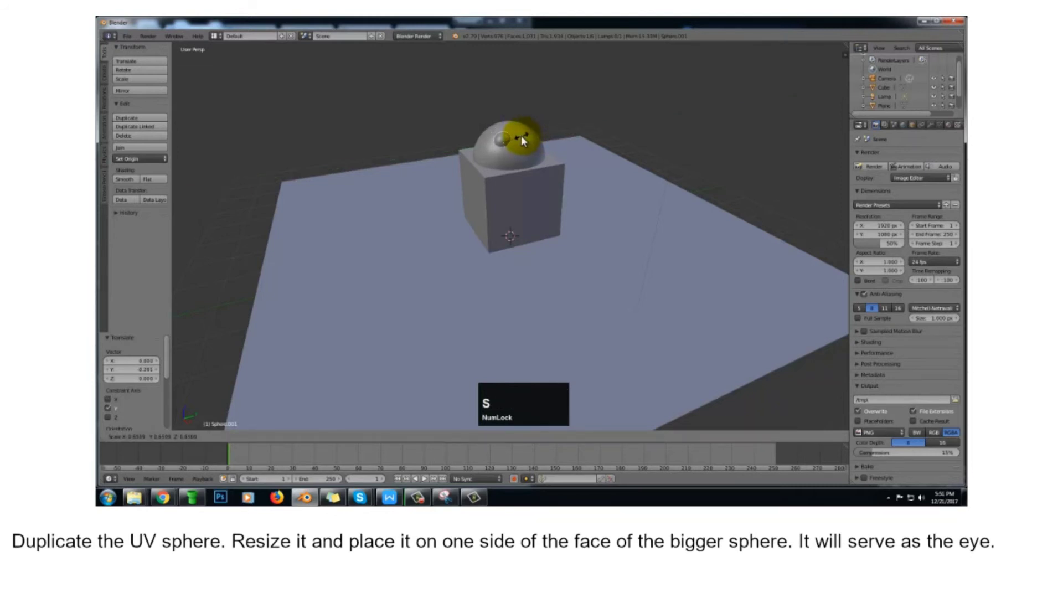
{"action": "left_click", "coordinate": [519, 135]}
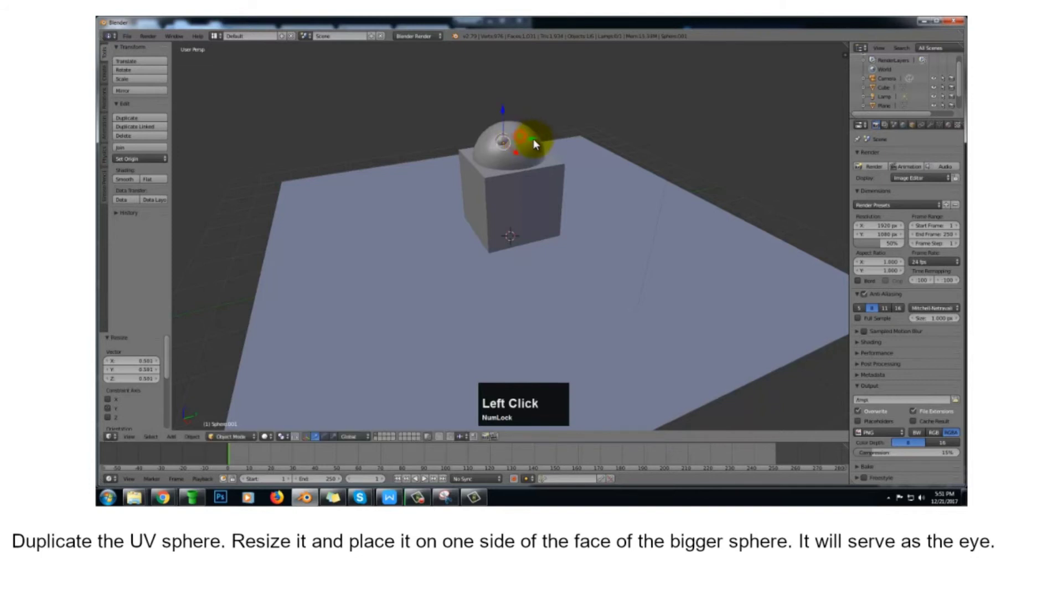
Duplicate the eye and place the copy about 0.60 units along Y on the other side of the face
{"action": "key", "text": "shift"}
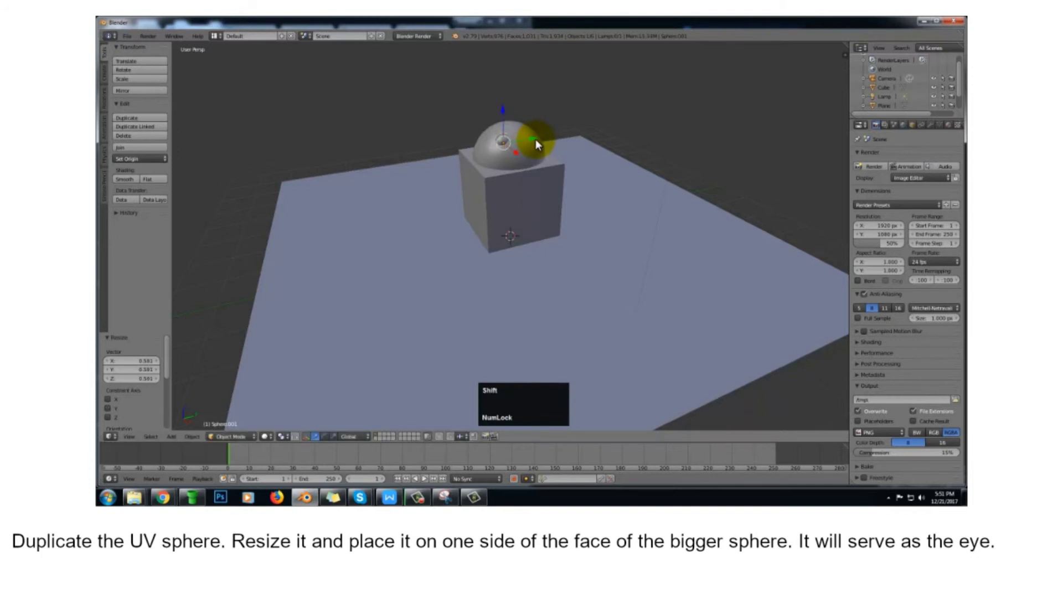
{"action": "key", "text": "shift+d"}
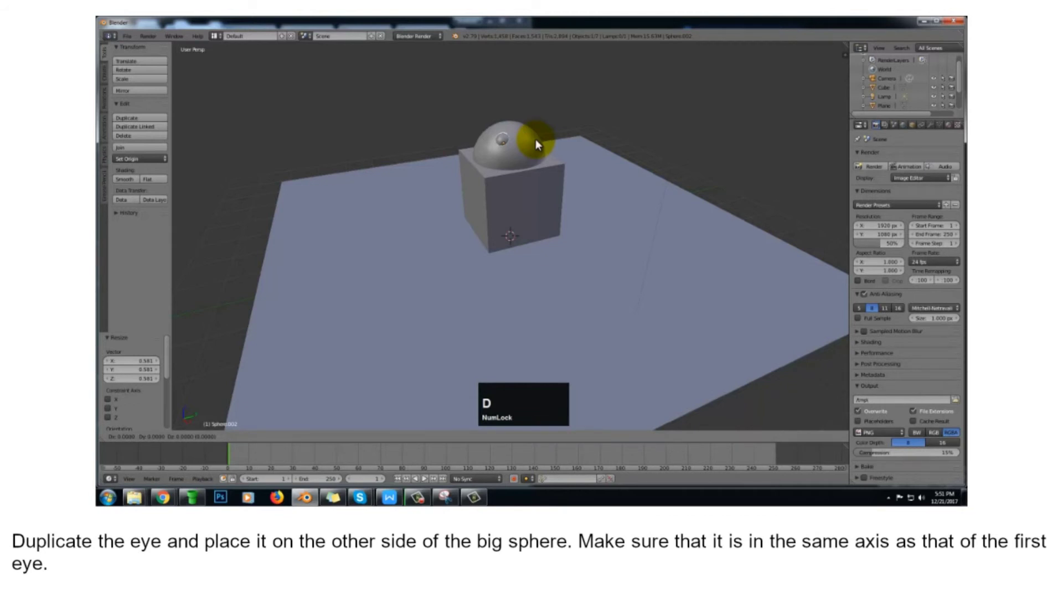
{"action": "key", "text": "x"}
{"action": "key", "text": "y"}
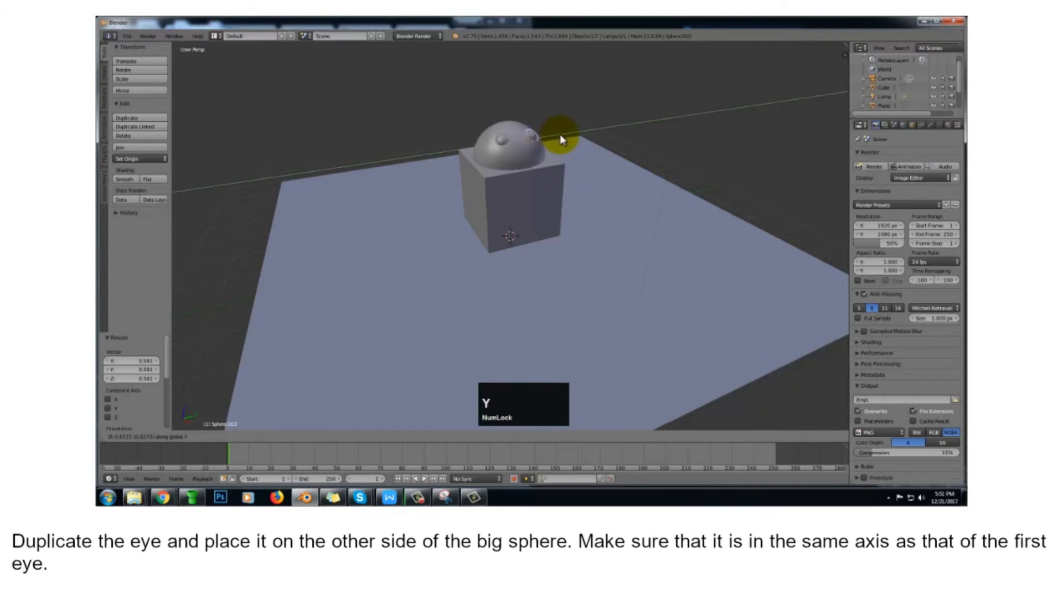
{"action": "left_click", "coordinate": [559, 134]}
{"action": "middle_click_drag", "start_coordinate": [614, 115], "coordinate": [689, 119]}
{"action": "left_click", "coordinate": [636, 118]}
{"action": "left_click", "coordinate": [689, 119]}
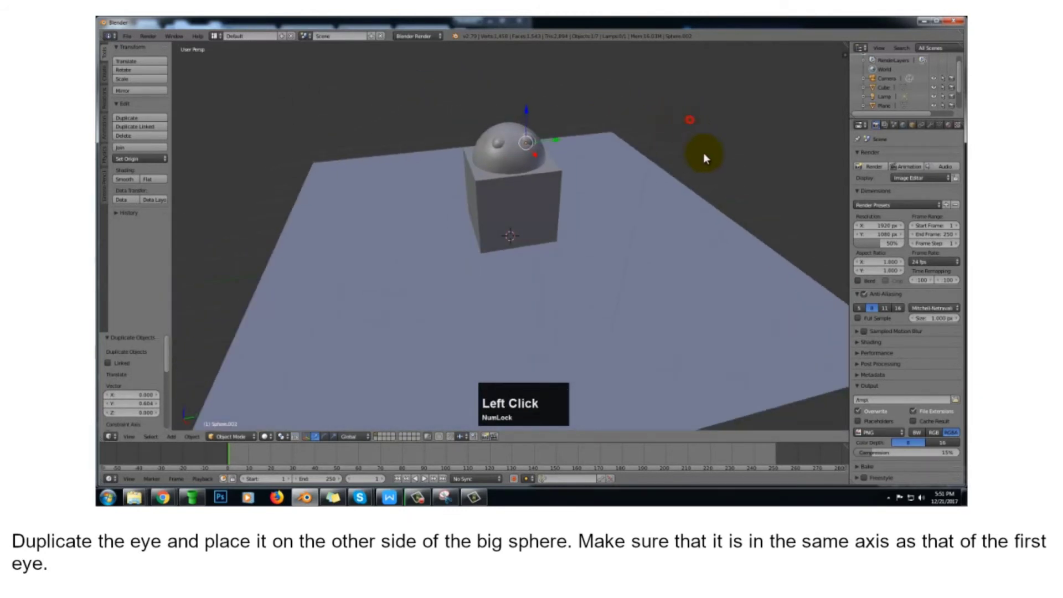
Add a cone from the mesh primitives and raise it about 3.69 units along Z above the large sphere
{"action": "left_click", "coordinate": [529, 213]}
{"action": "middle_click_drag", "start_coordinate": [562, 232], "coordinate": [559, 194]}
{"action": "scroll", "coordinate": [622, 211], "scroll_direction": "down", "scroll_amount": 2}
{"action": "scroll", "coordinate": [535, 209], "scroll_direction": "up", "scroll_amount": 1}
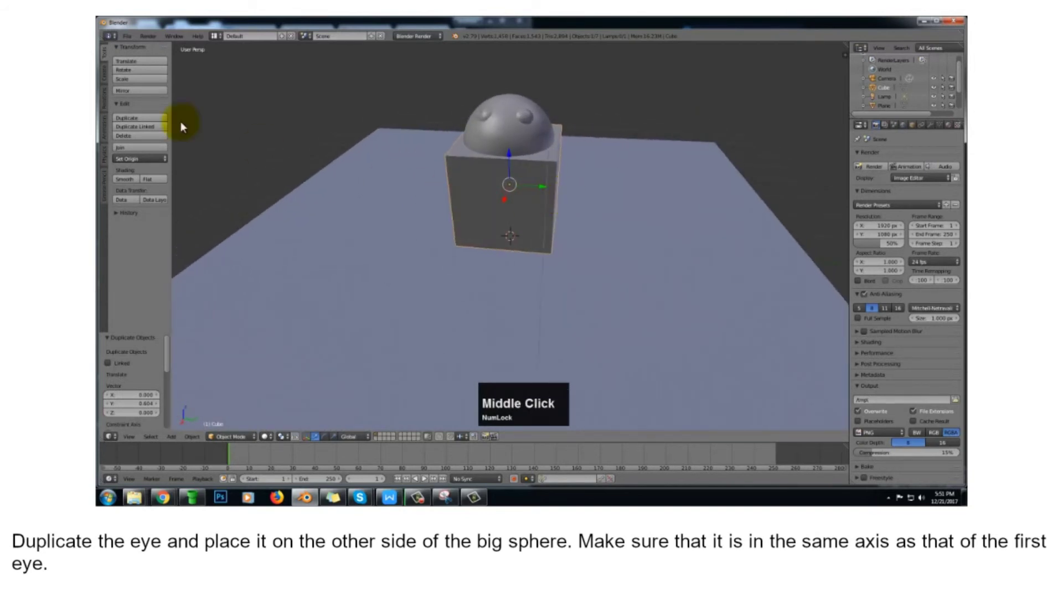
{"action": "left_click", "coordinate": [103, 77]}
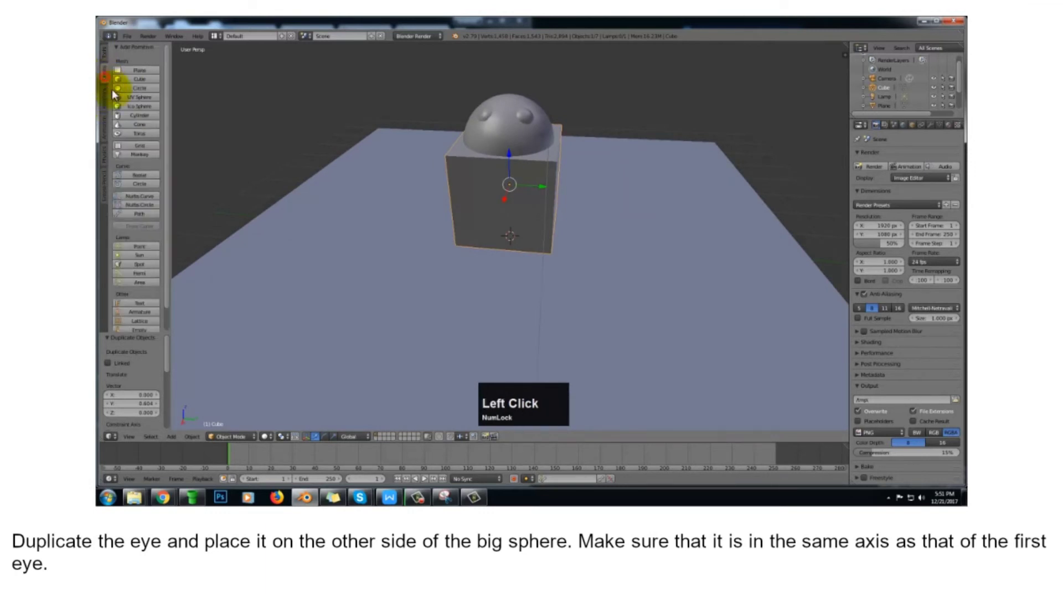
{"action": "left_click", "coordinate": [128, 125]}
{"action": "left_click_drag", "start_coordinate": [505, 210], "coordinate": [525, 424]}
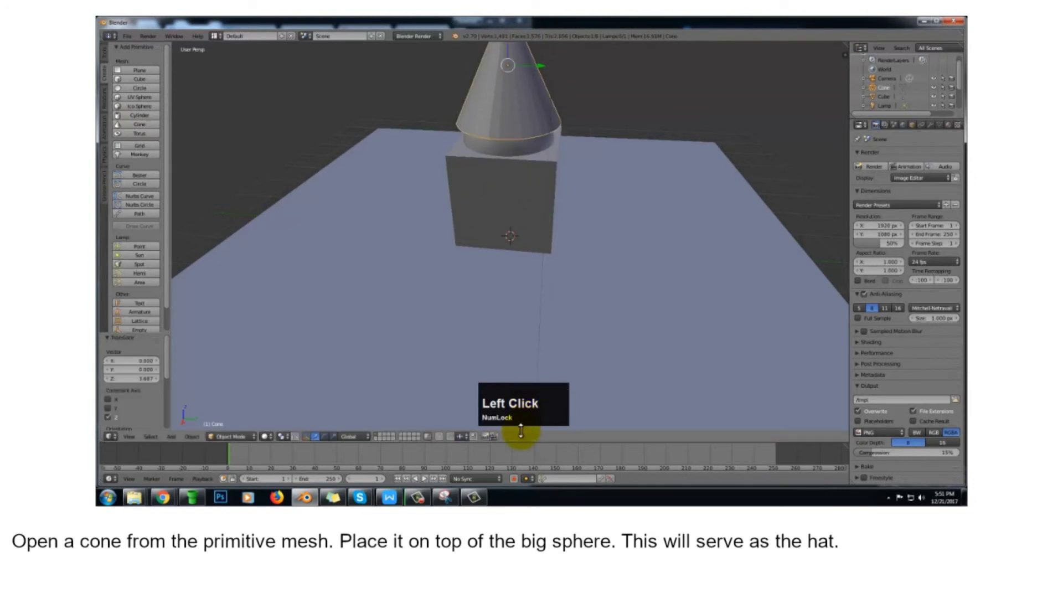
Scale the cone down to hat size and lower it about 0.41 units along Z onto the large sphere
{"action": "key", "text": "s"}
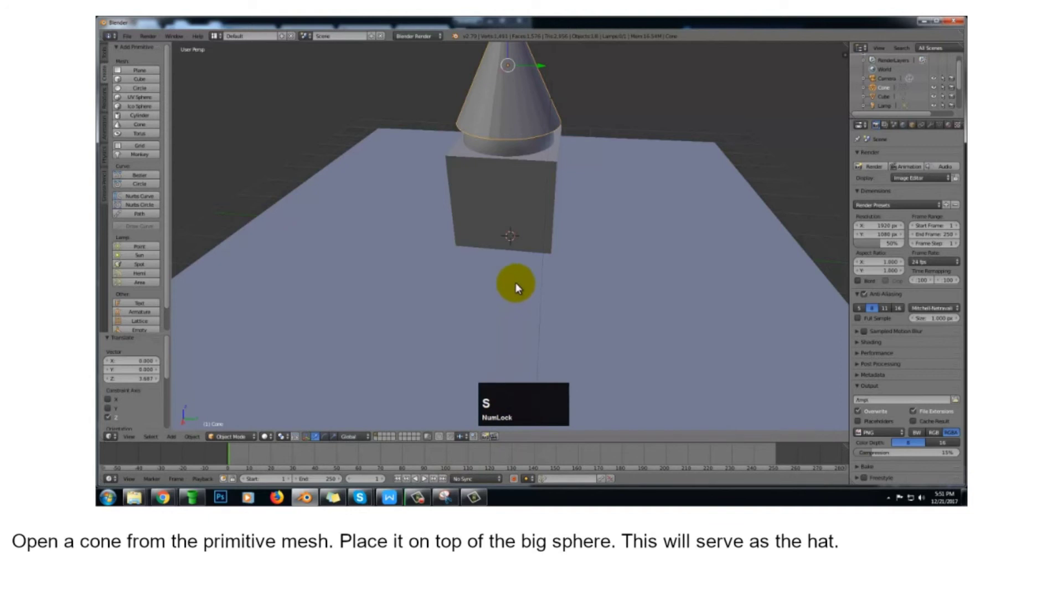
{"action": "scroll", "coordinate": [516, 282], "scroll_direction": "down", "scroll_amount": 3}
{"action": "key", "text": "s"}
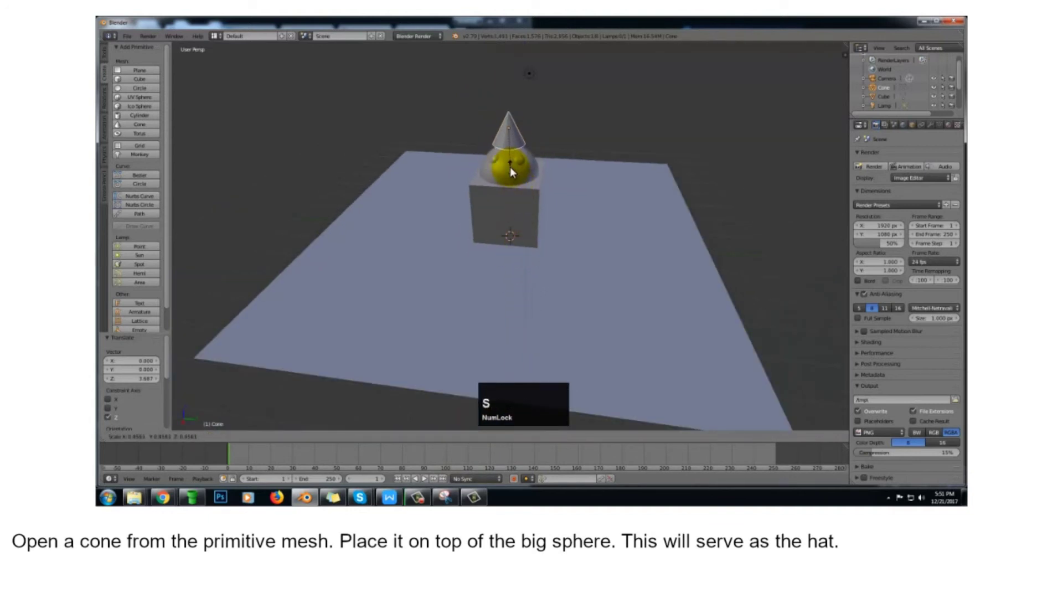
{"action": "left_click", "coordinate": [510, 172]}
{"action": "left_click_drag", "start_coordinate": [507, 93], "coordinate": [510, 112]}
Scale the cone hat up by a factor of about 1.07
{"action": "key", "text": "s"}
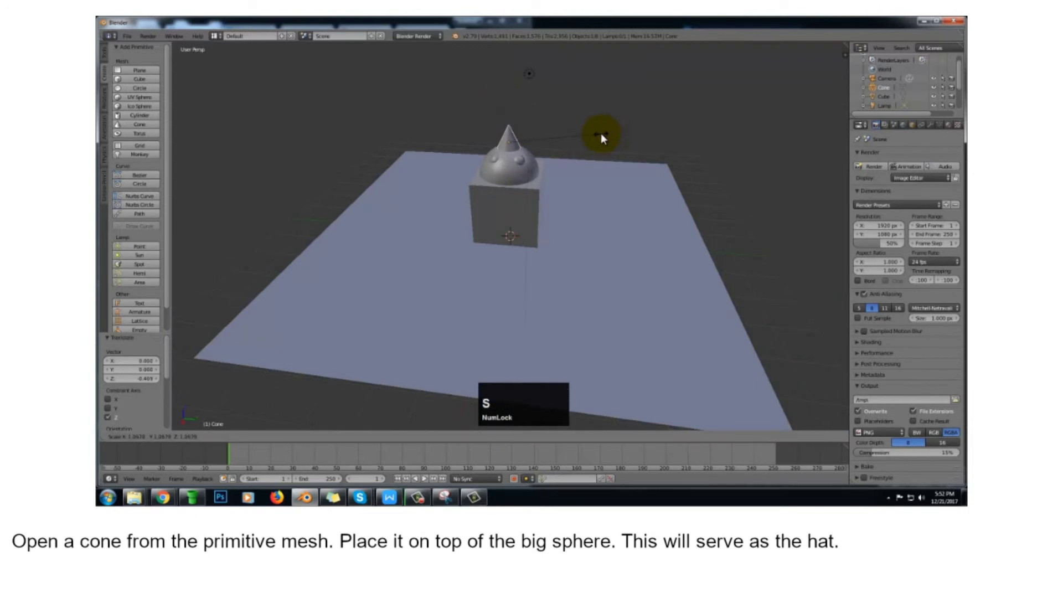
{"action": "left_click", "coordinate": [600, 133]}
{"action": "middle_click_drag", "start_coordinate": [600, 133], "coordinate": [630, 130]}
{"action": "left_click", "coordinate": [630, 129]}
{"action": "right_click", "coordinate": [645, 138]}
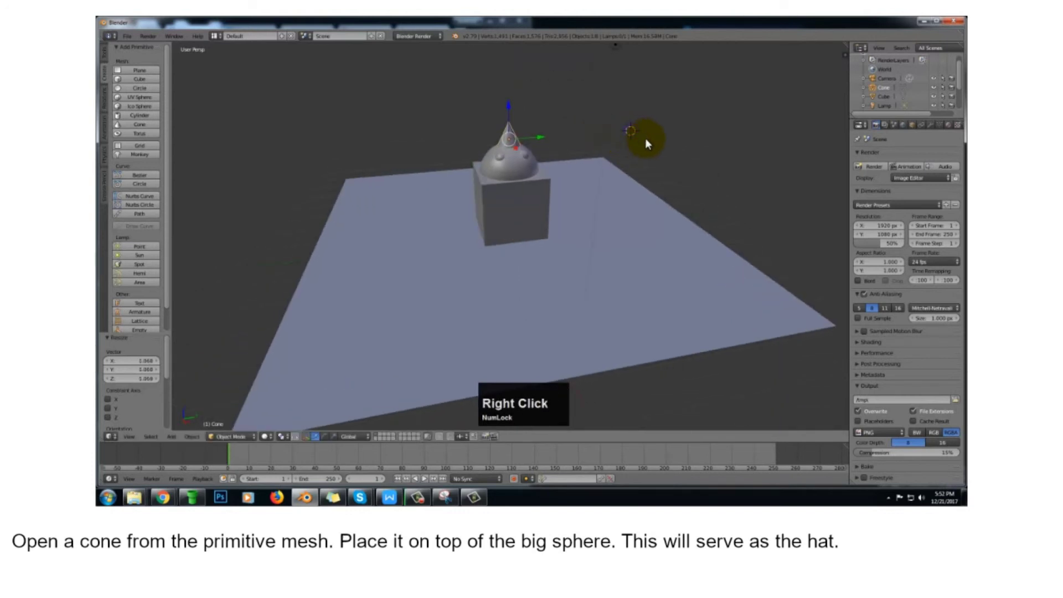
Select both eyes and nudge them about 0.014 units along X relative to the large sphere
{"action": "left_click", "coordinate": [610, 209]}
{"action": "middle_click_drag", "start_coordinate": [689, 208], "coordinate": [644, 191]}
{"action": "scroll", "coordinate": [569, 175], "scroll_direction": "up", "scroll_amount": 2}
{"action": "middle_click_drag", "start_coordinate": [569, 175], "coordinate": [547, 146]}
{"action": "left_click", "coordinate": [539, 148]}
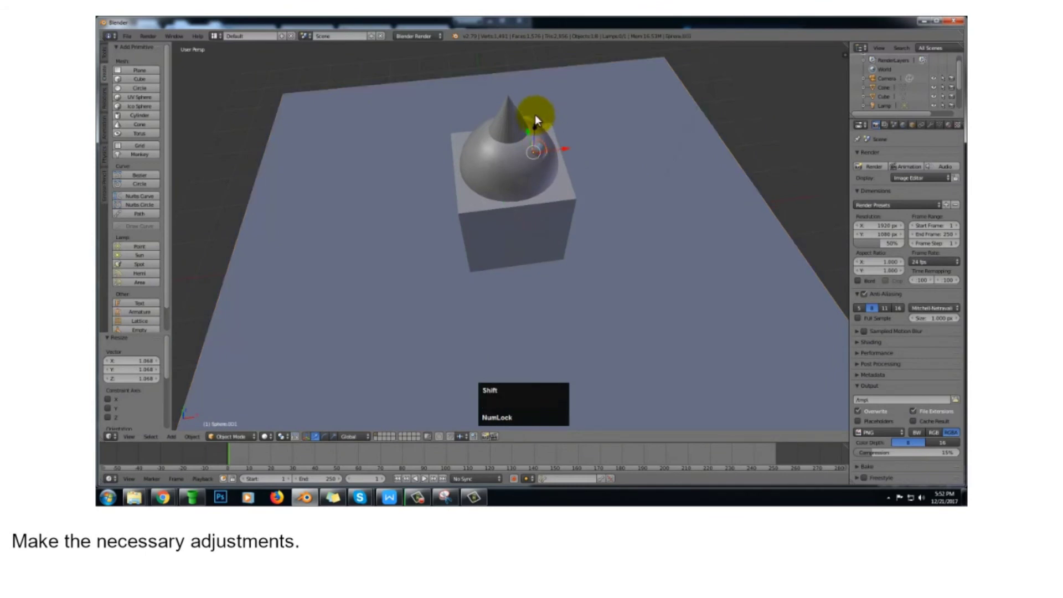
{"action": "left_click", "coordinate": [540, 126], "text": "shift"}
{"action": "left_click_drag", "start_coordinate": [563, 134], "coordinate": [764, 161]}
Inspect the assembled cube, sphere, eyes and cone hat on the floor plane from several angles and distances
{"action": "middle_click_drag", "start_coordinate": [764, 161], "coordinate": [530, 246]}
{"action": "left_click", "coordinate": [530, 247]}
{"action": "scroll", "coordinate": [530, 246], "scroll_direction": "down", "scroll_amount": 3}
{"action": "scroll", "coordinate": [529, 246], "scroll_direction": "up", "scroll_amount": 4}
{"action": "scroll", "coordinate": [523, 237], "scroll_direction": "up", "scroll_amount": 2}
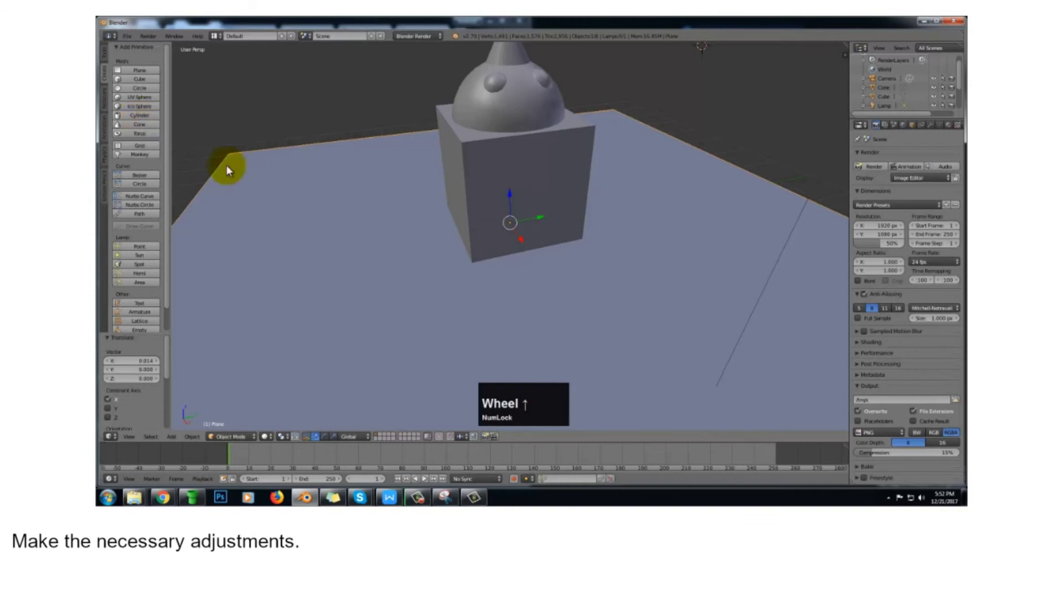
{"action": "scroll", "coordinate": [480, 260], "scroll_direction": "down", "scroll_amount": 3}
{"action": "middle_click_drag", "start_coordinate": [480, 260], "coordinate": [511, 250]}
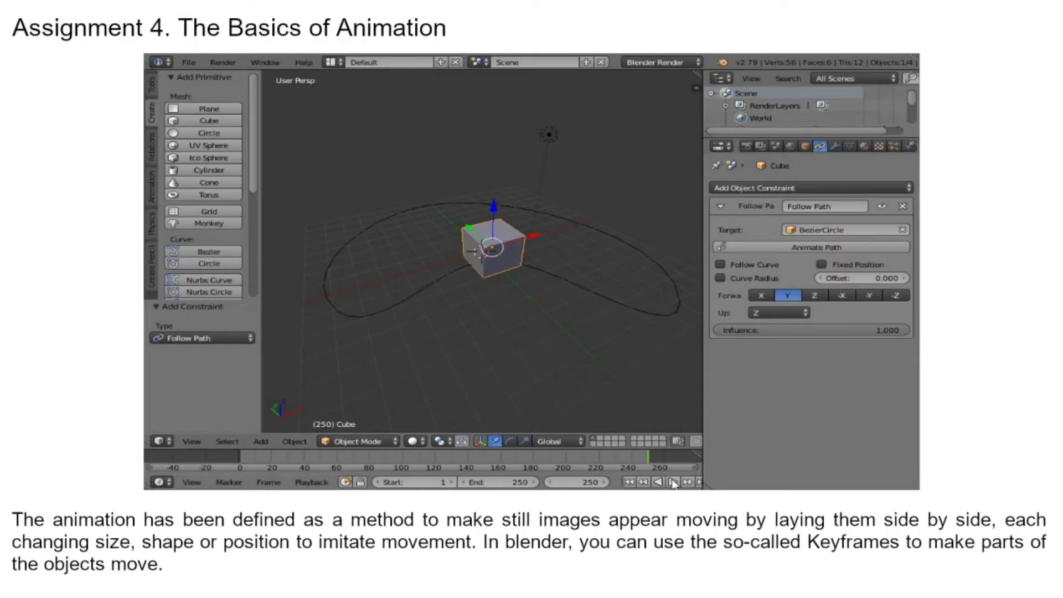
Play the cube's Follow Path animation, view its motion along the curve from several angles, and stop playback
{"action": "left_click", "coordinate": [672, 481]}
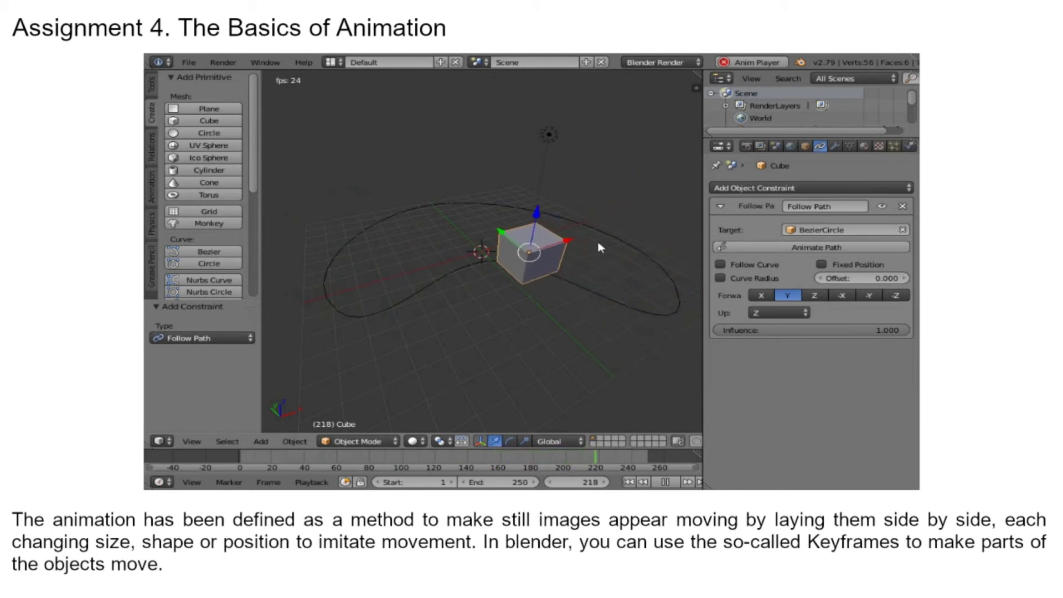
{"action": "middle_click_drag", "start_coordinate": [591, 244], "coordinate": [575, 298]}
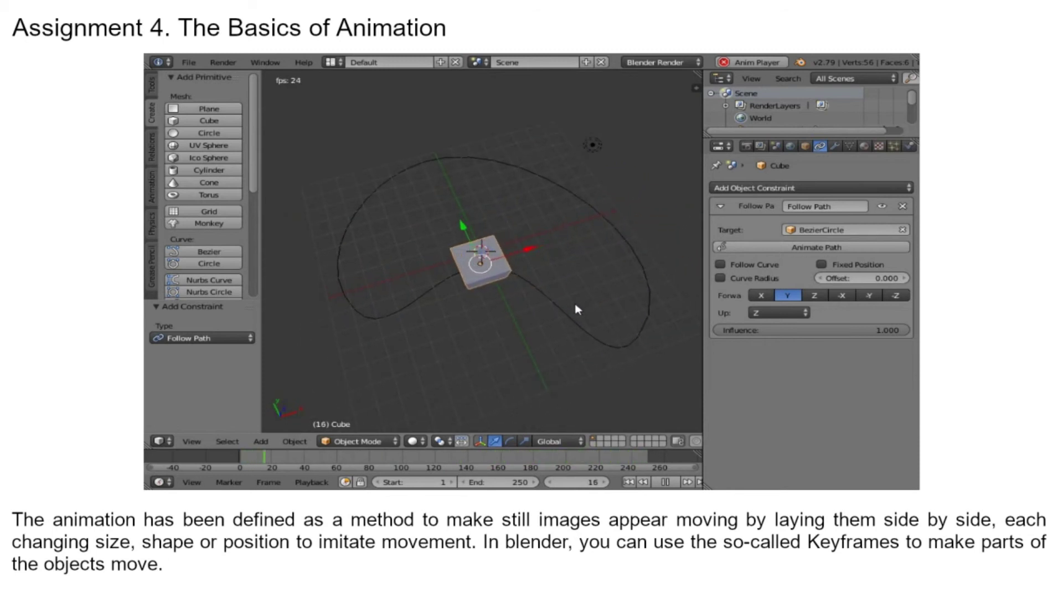
{"action": "middle_click_drag", "start_coordinate": [582, 338], "coordinate": [558, 294]}
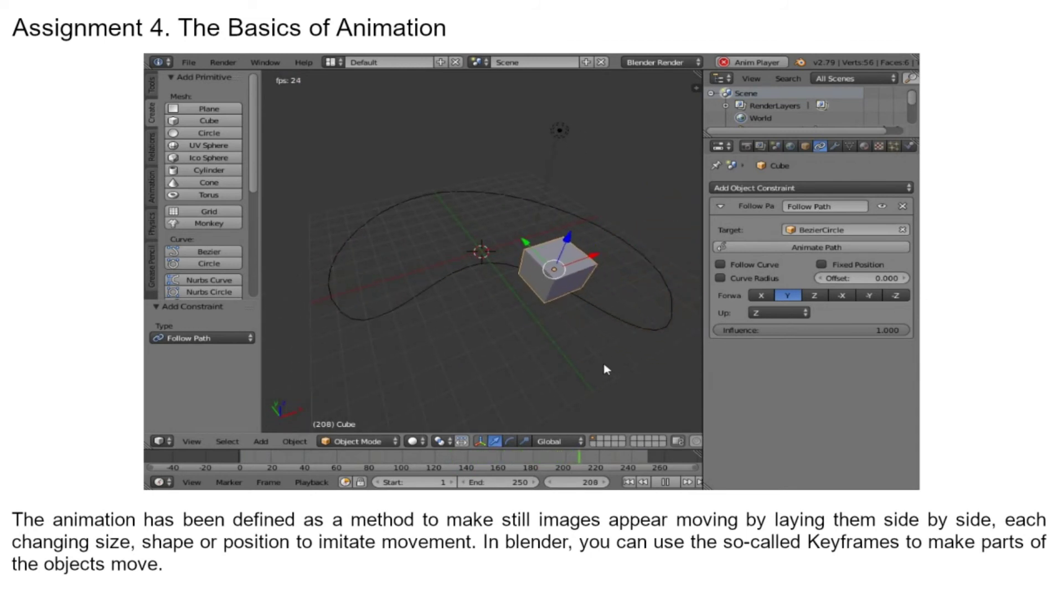
{"action": "left_click", "coordinate": [666, 483]}
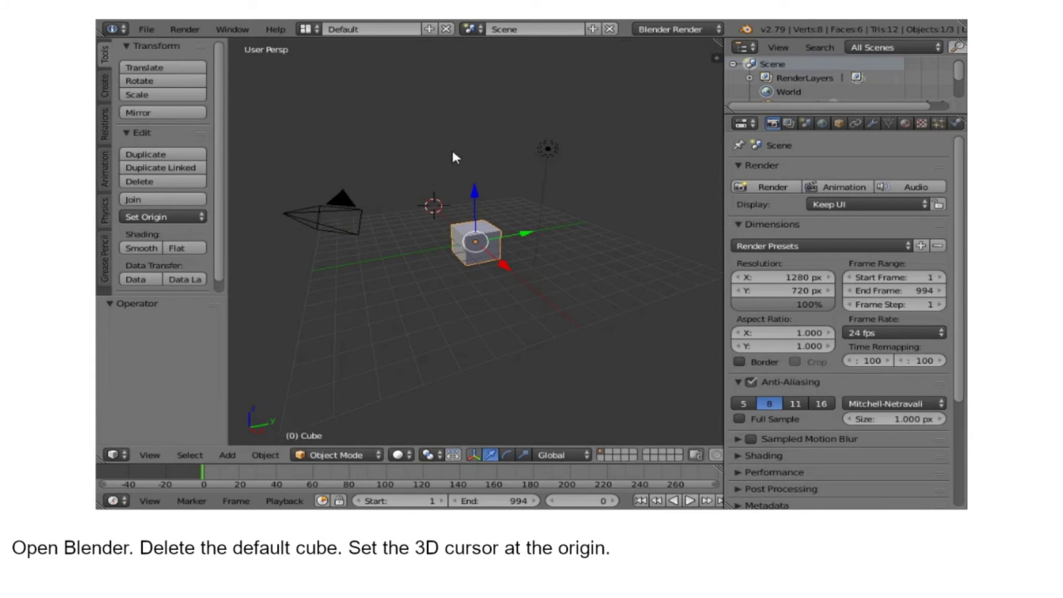
Delete the default cube from the new scene
{"action": "key", "text": "x"}
{"action": "left_click", "coordinate": [488, 232]}
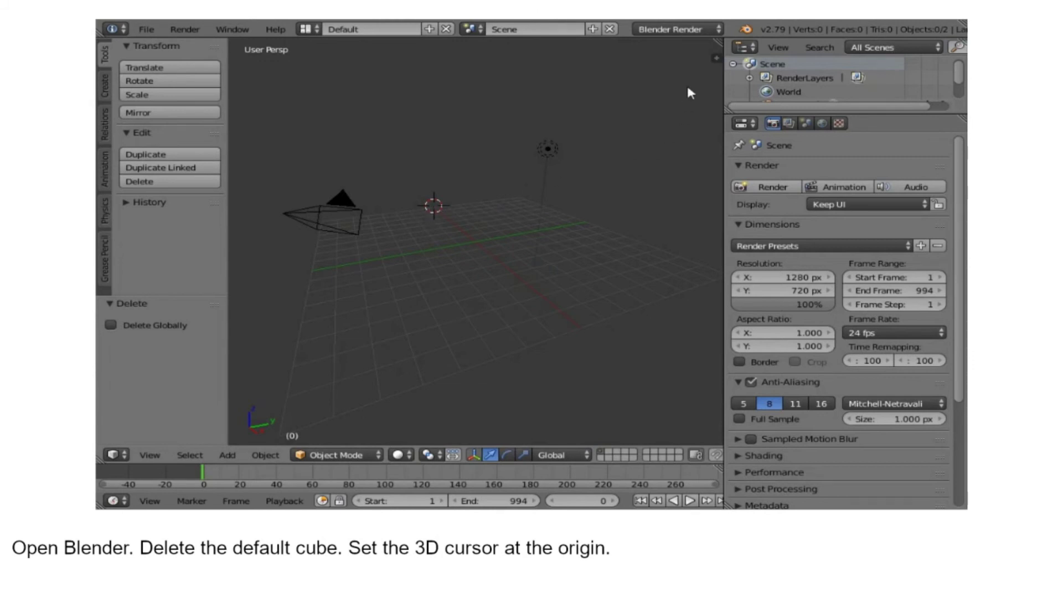
Place the 3D cursor at the origin by setting its X, Y and Z location to 0
{"action": "left_click", "coordinate": [714, 58]}
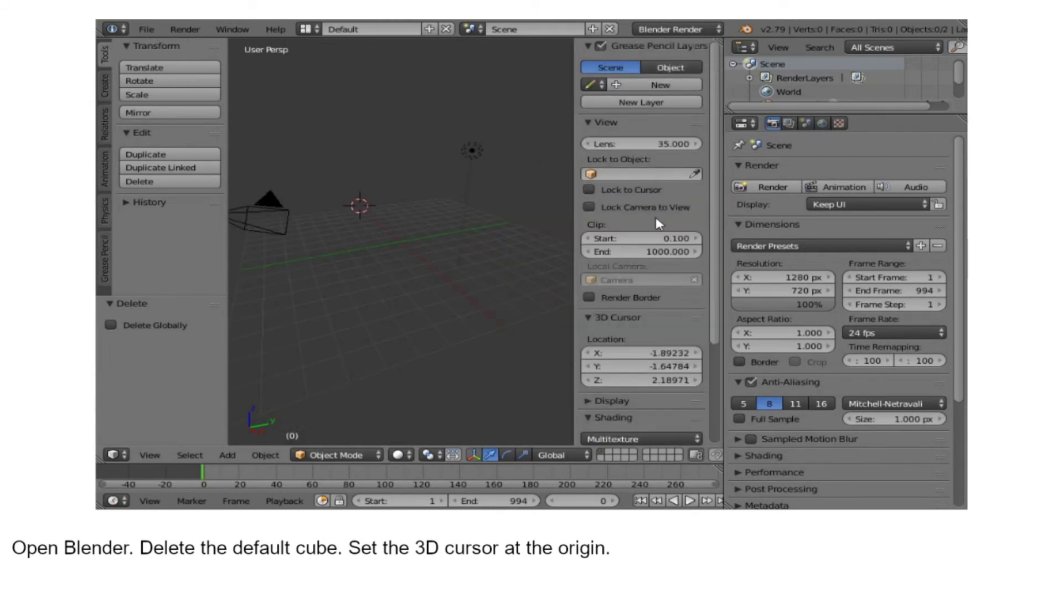
{"action": "scroll", "coordinate": [716, 313], "scroll_direction": "down", "scroll_amount": 5}
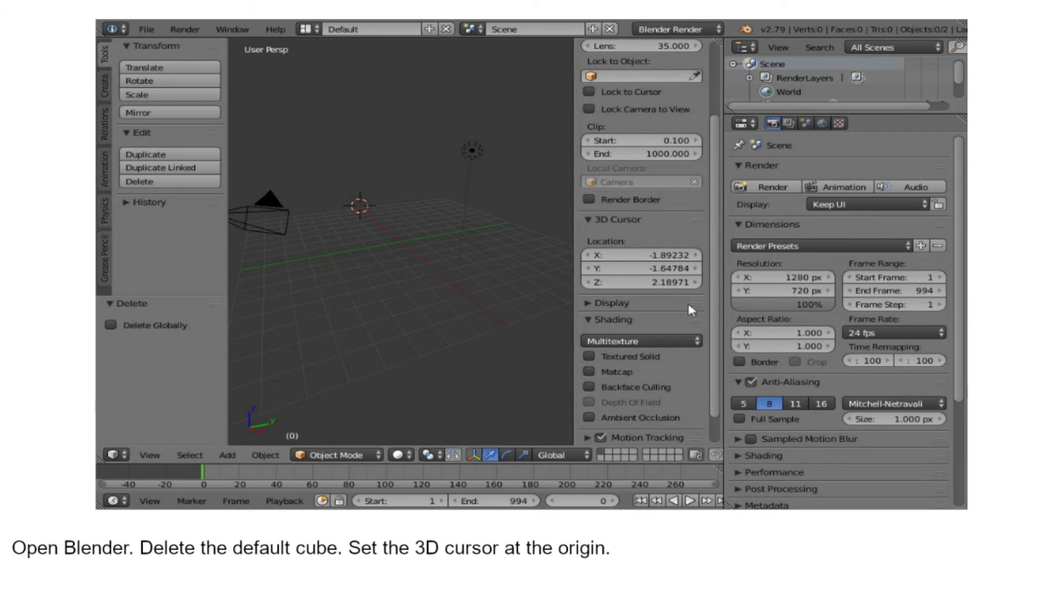
{"action": "left_click", "coordinate": [664, 256]}
{"action": "type", "text": "0"}
{"action": "key", "text": "Return"}
{"action": "left_click", "coordinate": [662, 268]}
{"action": "type", "text": "0"}
{"action": "key", "text": "Return"}
{"action": "left_click", "coordinate": [665, 283]}
{"action": "type", "text": "0"}
{"action": "key", "text": "Return"}
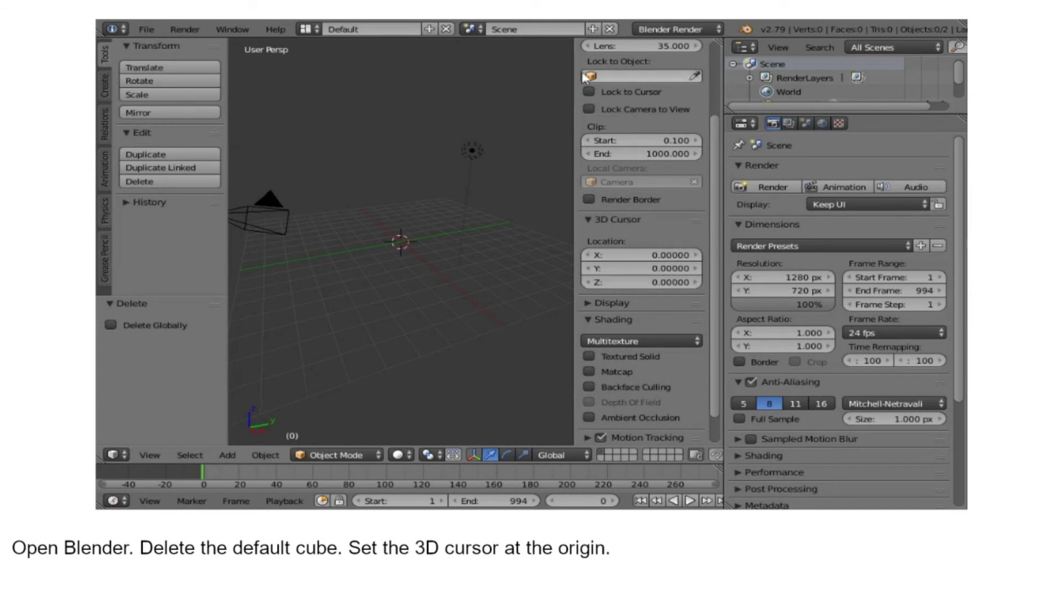
{"action": "left_click_drag", "start_coordinate": [575, 94], "coordinate": [680, 150]}
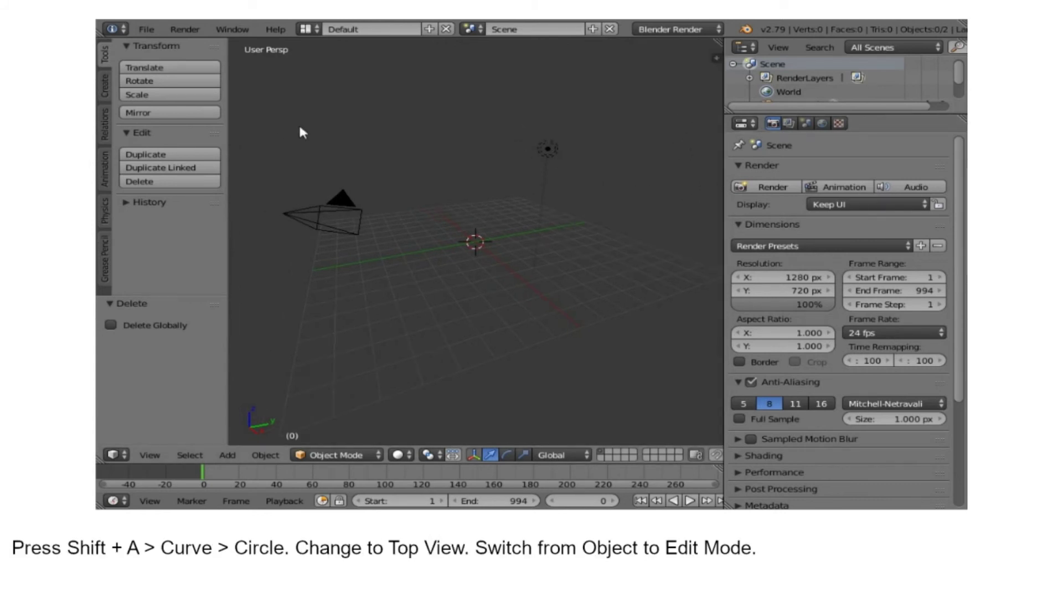
Add a Bezier circle curve at the origin and switch the viewport to the top view
{"action": "key", "text": "shift+a"}
{"action": "mouse_move", "coordinate": [298, 191]}
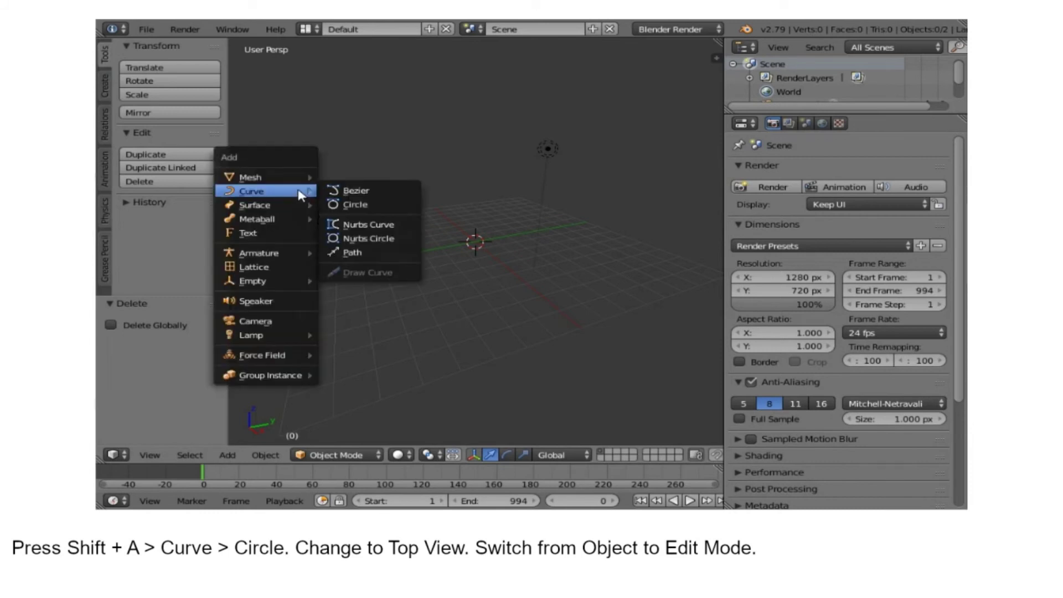
{"action": "left_click", "coordinate": [369, 207]}
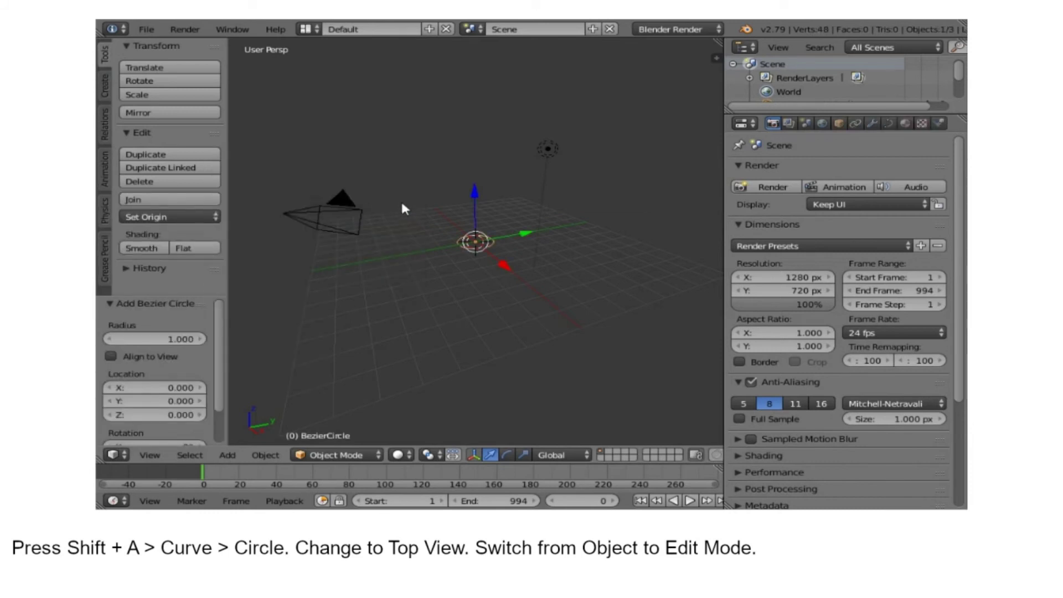
{"action": "left_click", "coordinate": [155, 455]}
{"action": "left_click", "coordinate": [195, 391]}
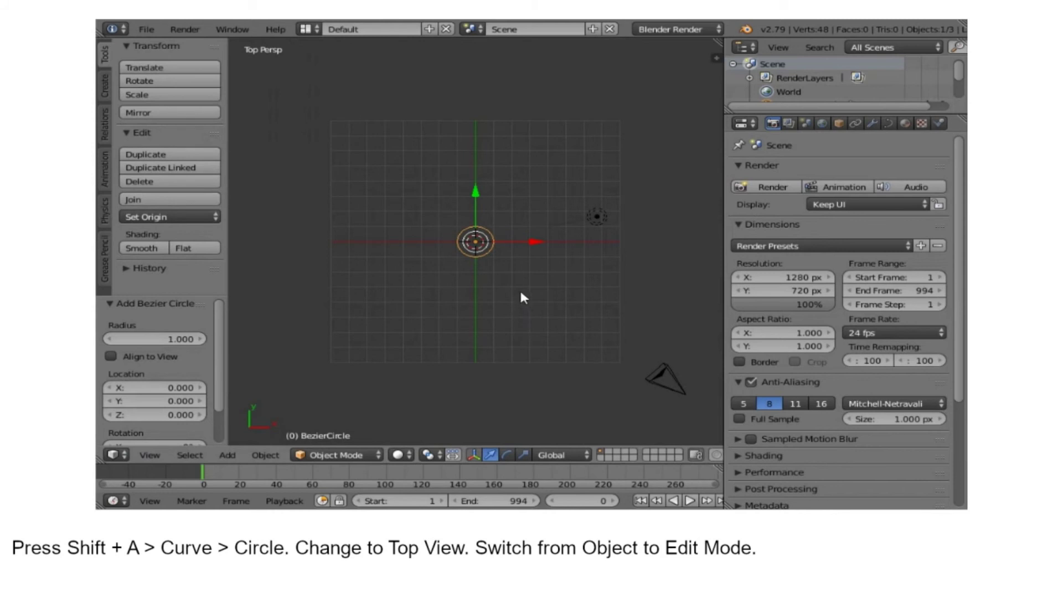
Enter Edit Mode on the Bezier circle and stretch it by moving its top point upward and its two side points outward and slightly down
{"action": "left_click", "coordinate": [321, 453]}
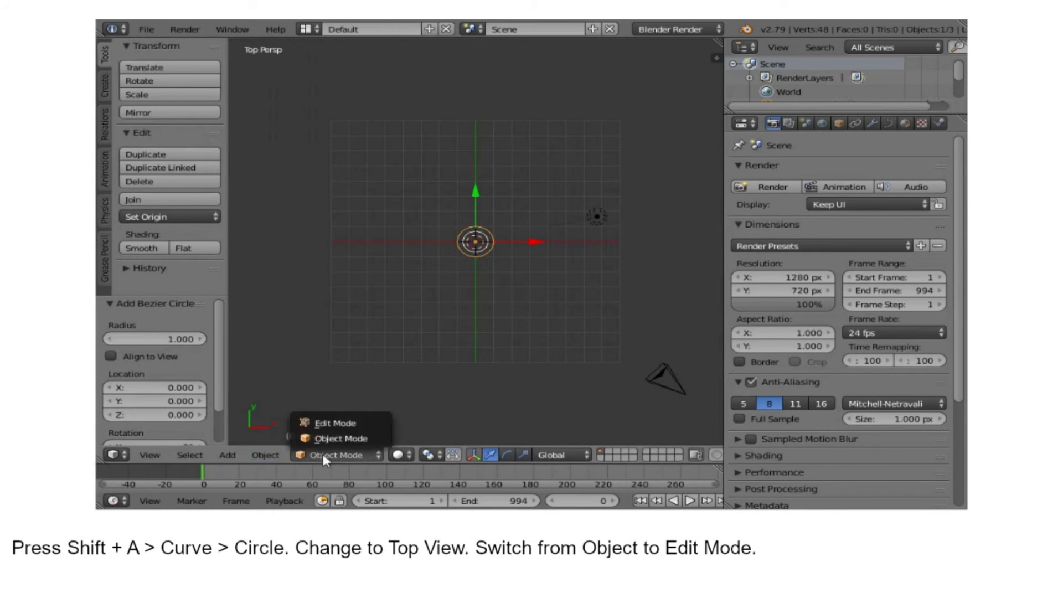
{"action": "left_click", "coordinate": [336, 425]}
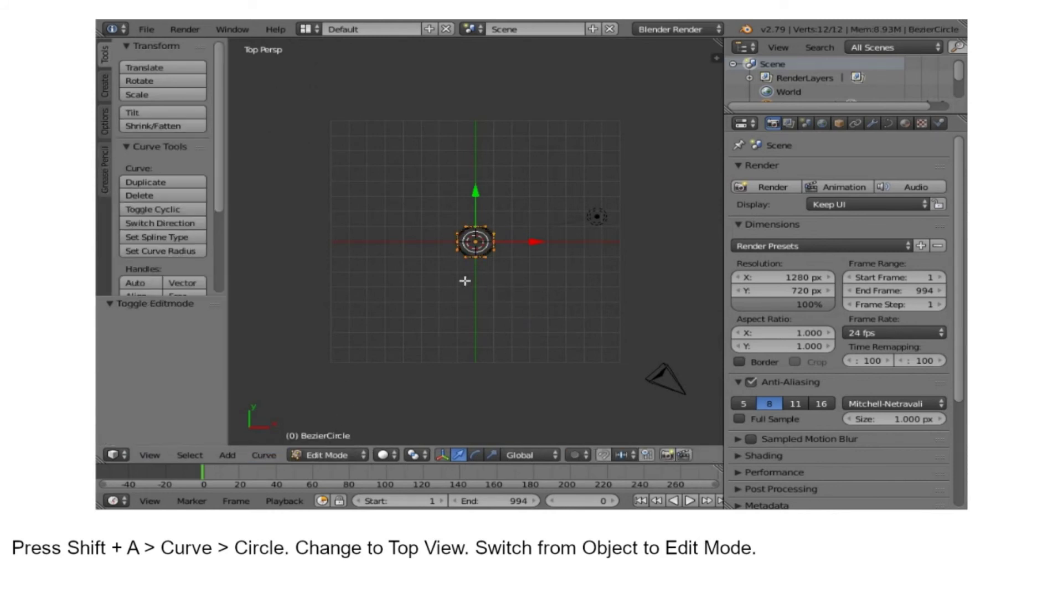
{"action": "scroll", "coordinate": [479, 283], "scroll_direction": "up", "scroll_amount": 5}
{"action": "right_click_drag", "start_coordinate": [476, 205], "coordinate": [479, 46]}
{"action": "scroll", "coordinate": [466, 153], "scroll_direction": "down", "scroll_amount": 2}
{"action": "scroll", "coordinate": [467, 153], "scroll_direction": "down", "scroll_amount": 2}
{"action": "right_click_drag", "start_coordinate": [495, 242], "coordinate": [631, 257]}
{"action": "right_click_drag", "start_coordinate": [452, 233], "coordinate": [327, 262]}
Raise the curve's top point, move its right point about -2.26 in X and -6.31 in Y, and return to Object Mode
{"action": "right_click", "coordinate": [479, 149]}
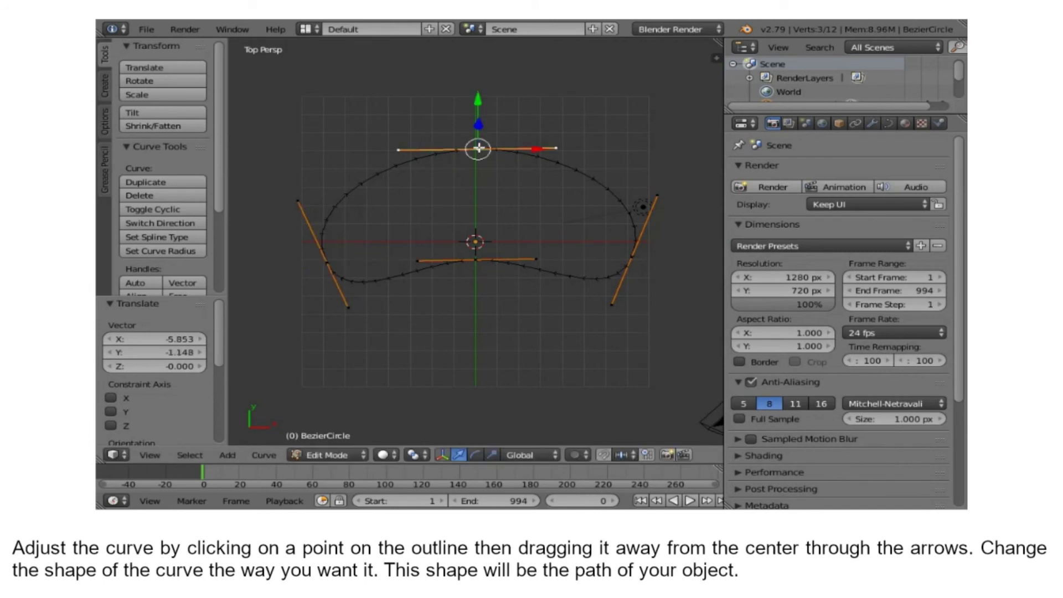
{"action": "right_click_drag", "start_coordinate": [480, 145], "coordinate": [483, 112]}
{"action": "right_click_drag", "start_coordinate": [627, 262], "coordinate": [580, 373]}
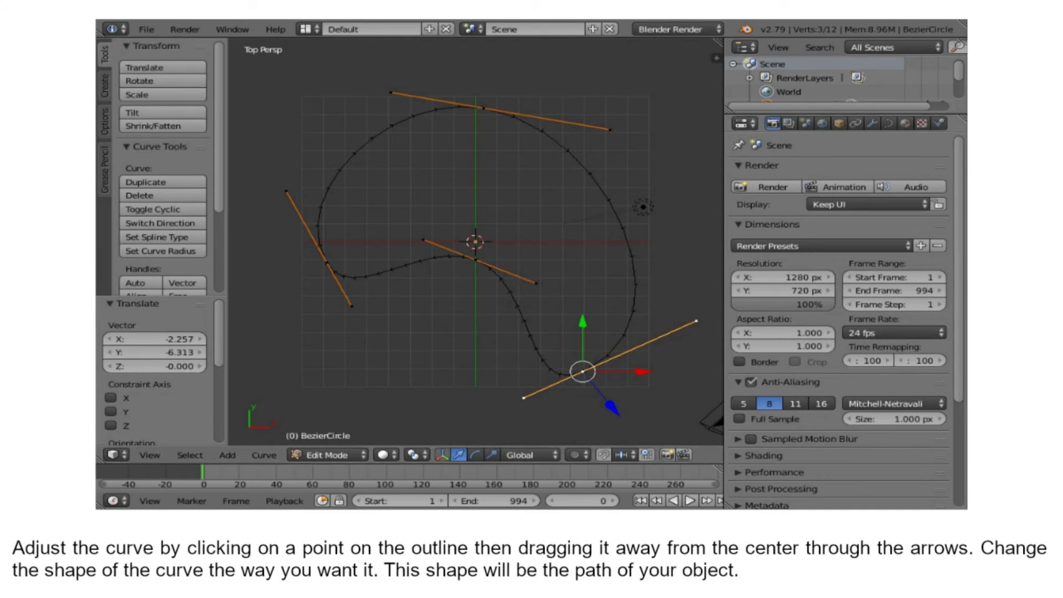
{"action": "left_click", "coordinate": [335, 453]}
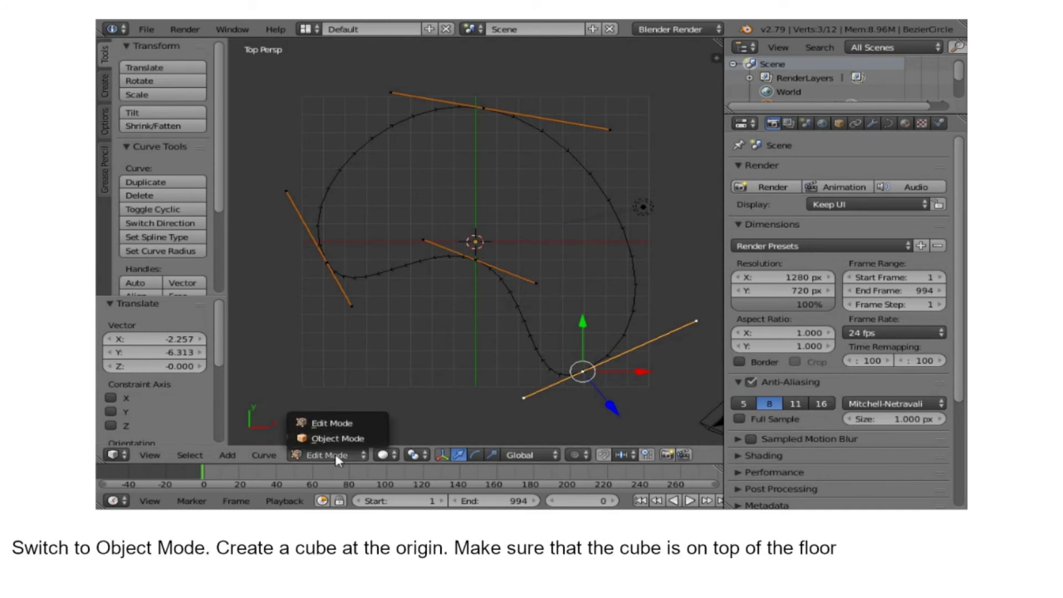
{"action": "left_click", "coordinate": [344, 438]}
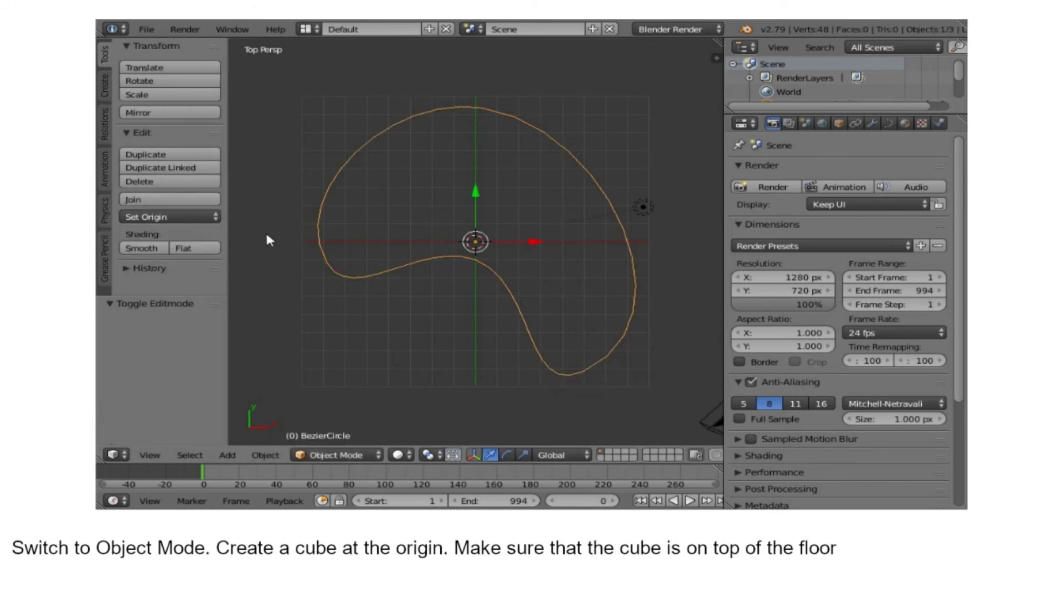
Add a cube at the origin and raise it 1 unit along Z so it sits on the floor
{"action": "left_click", "coordinate": [104, 86]}
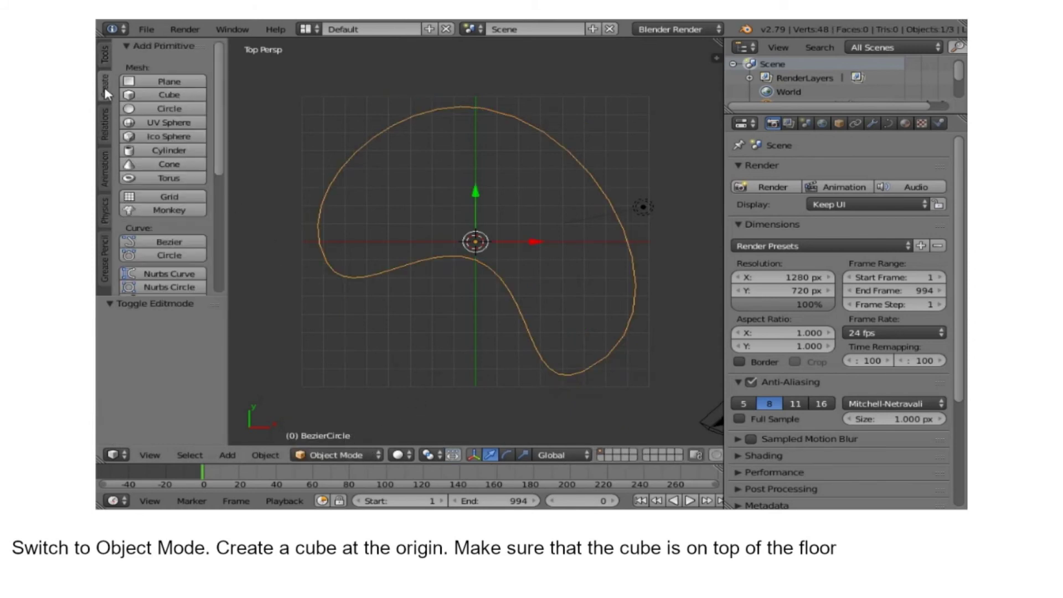
{"action": "left_click", "coordinate": [169, 95]}
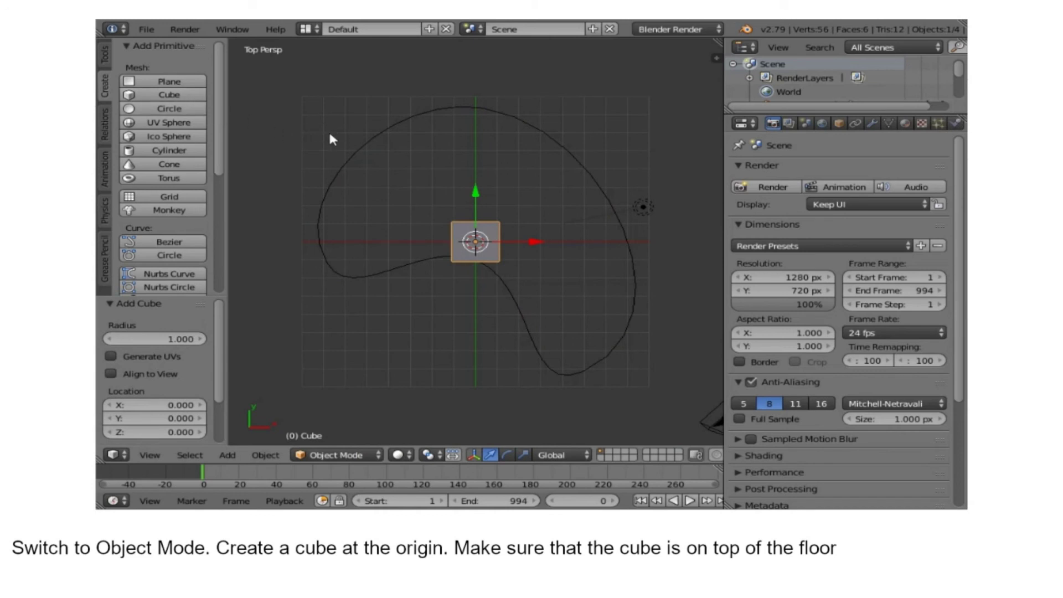
{"action": "middle_click_drag", "start_coordinate": [482, 316], "coordinate": [601, 208]}
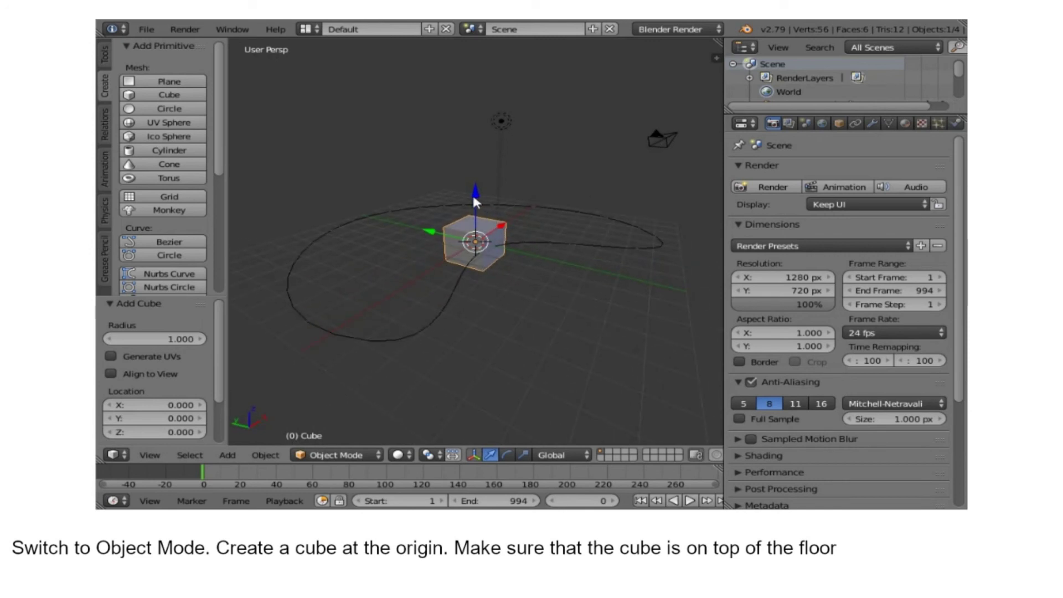
{"action": "left_click_drag", "start_coordinate": [475, 194], "coordinate": [477, 182]}
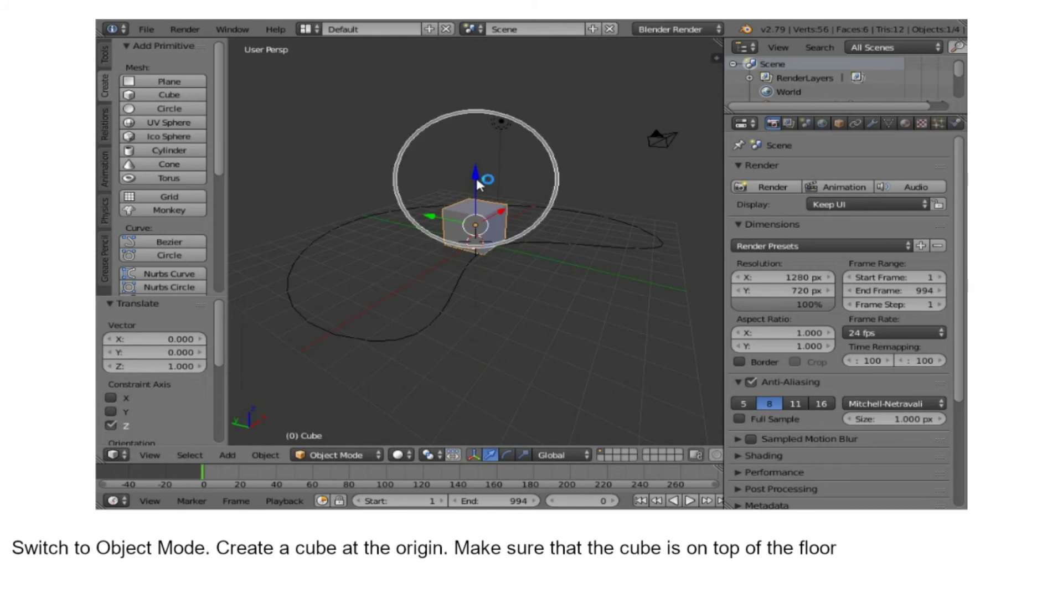
{"action": "middle_click_drag", "start_coordinate": [510, 263], "coordinate": [449, 287]}
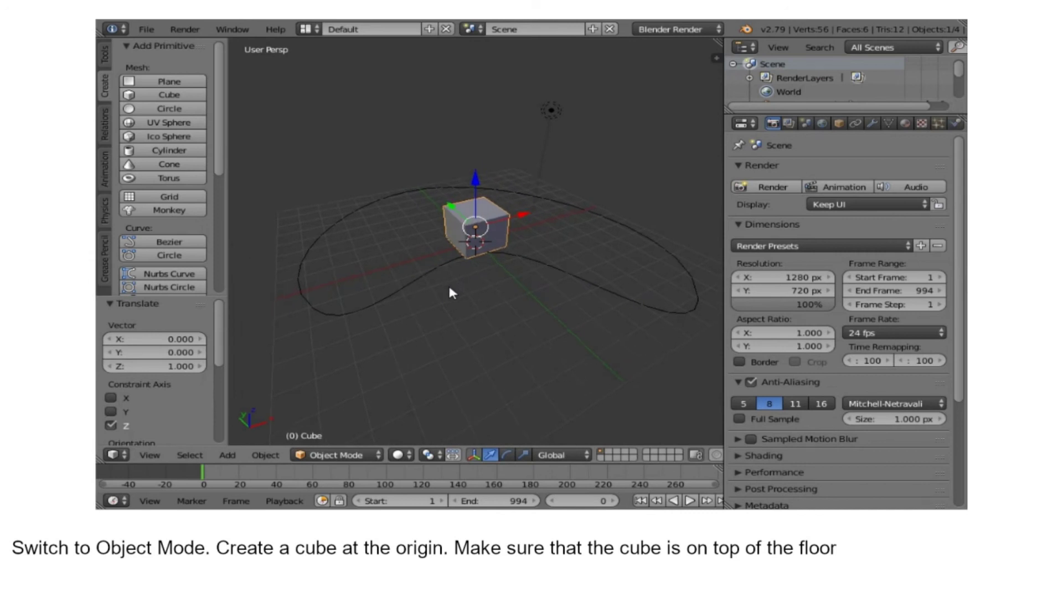
Set the animation's end frame to 250 in the timeline
{"action": "left_click", "coordinate": [495, 501]}
{"action": "type", "text": "25"}
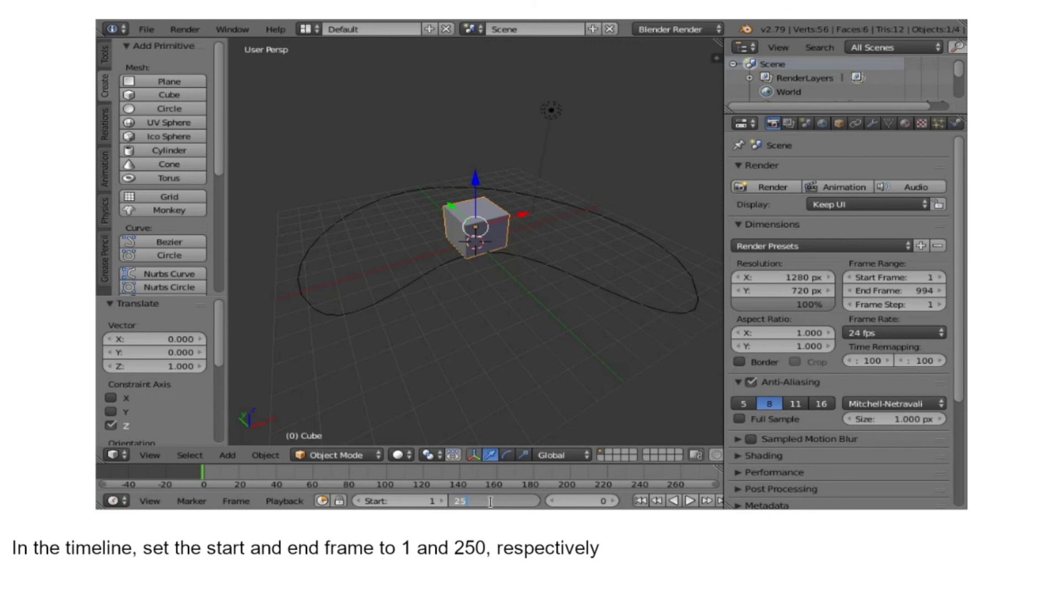
{"action": "type", "text": "0"}
{"action": "key", "text": "Return"}
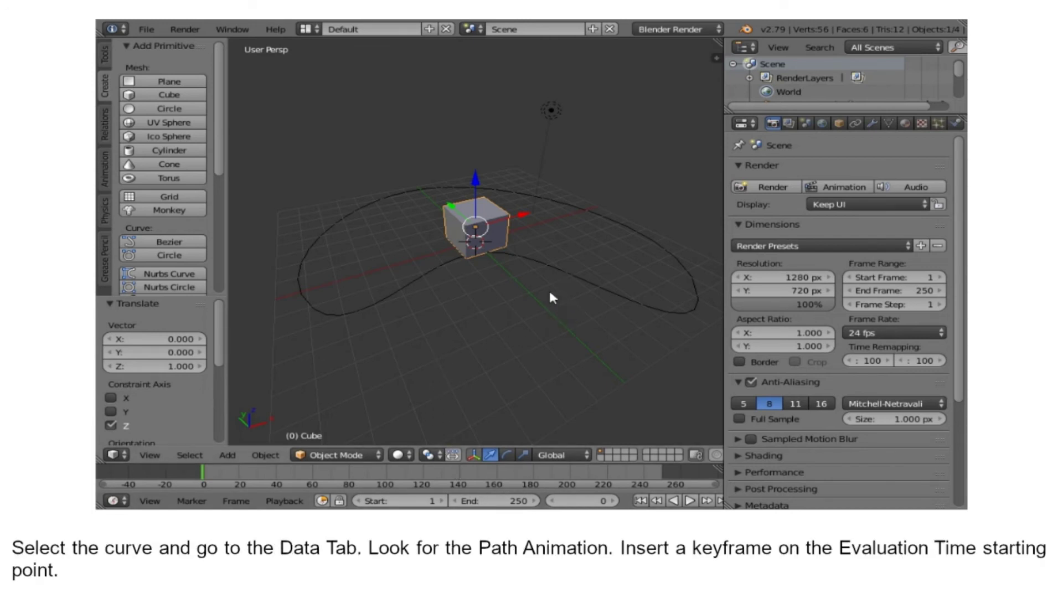
Select the Bezier circle and insert a keyframe on its Path Animation Evaluation Time of 0 at frame 0
{"action": "right_click", "coordinate": [564, 273]}
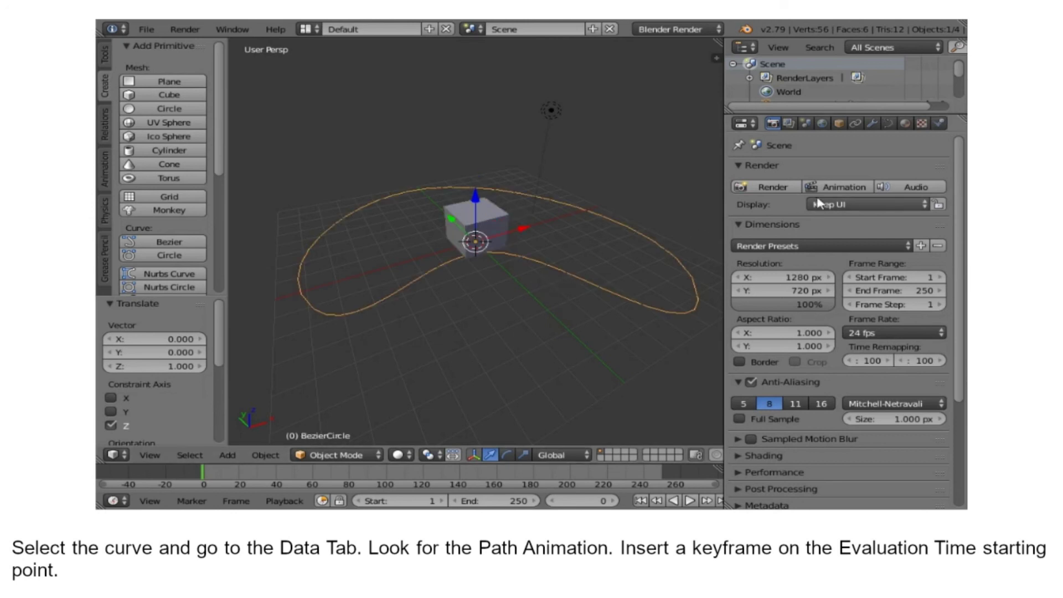
{"action": "left_click", "coordinate": [889, 122]}
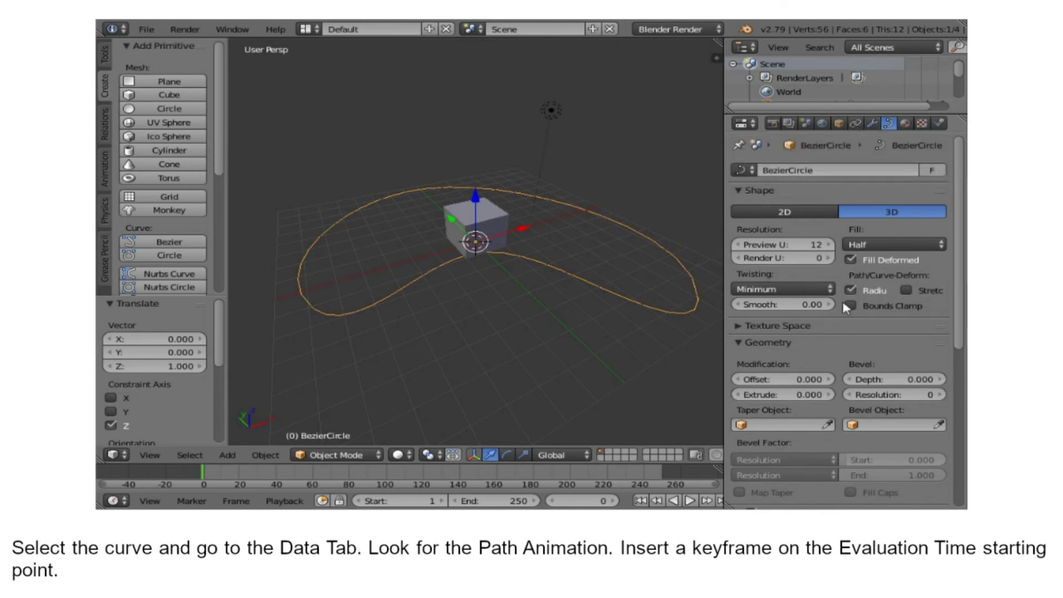
{"action": "scroll", "coordinate": [950, 393], "scroll_direction": "down", "scroll_amount": 5}
{"action": "scroll", "coordinate": [949, 393], "scroll_direction": "down", "scroll_amount": 5}
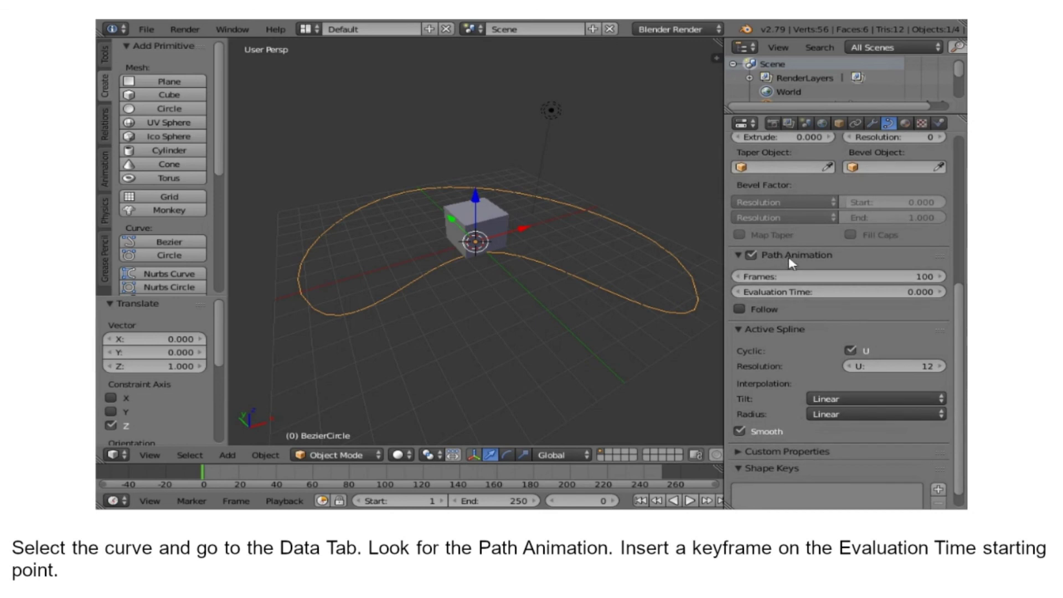
{"action": "right_click", "coordinate": [841, 294]}
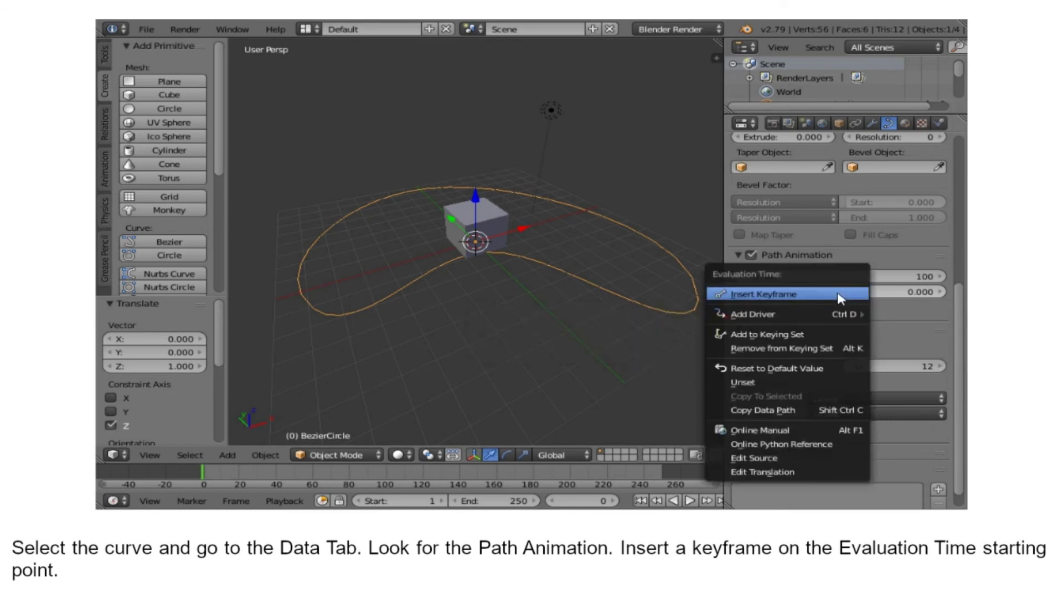
{"action": "left_click", "coordinate": [772, 295]}
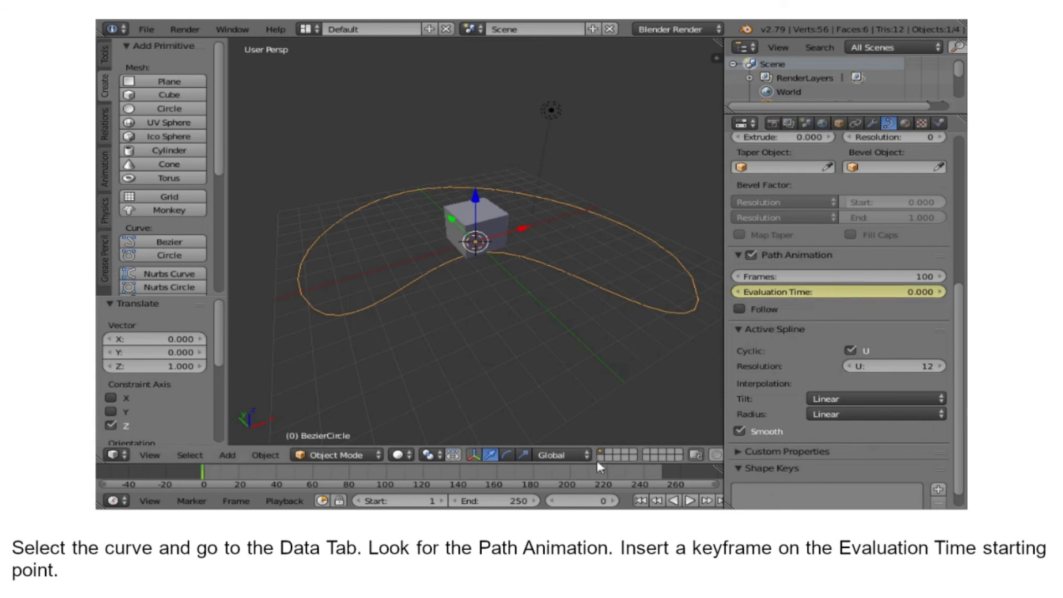
Go to frame 250, set the curve's Evaluation Time to 100, and insert a keyframe on it
{"action": "left_click", "coordinate": [571, 472]}
{"action": "left_click_drag", "start_coordinate": [614, 474], "coordinate": [622, 473]}
{"action": "left_click", "coordinate": [601, 501]}
{"action": "type", "text": "25"}
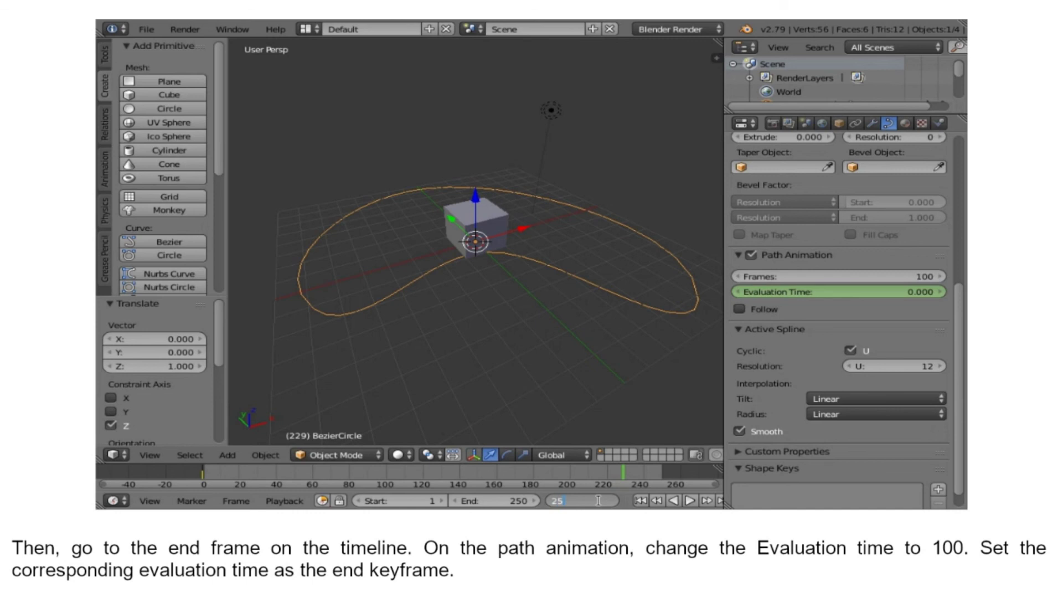
{"action": "key", "text": "Return"}
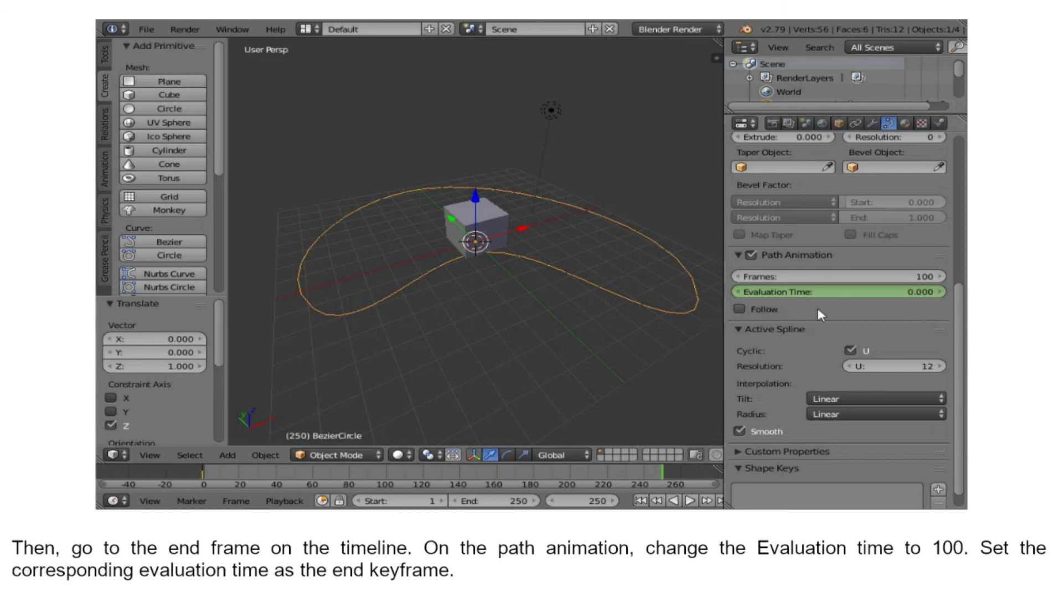
{"action": "left_click", "coordinate": [824, 291]}
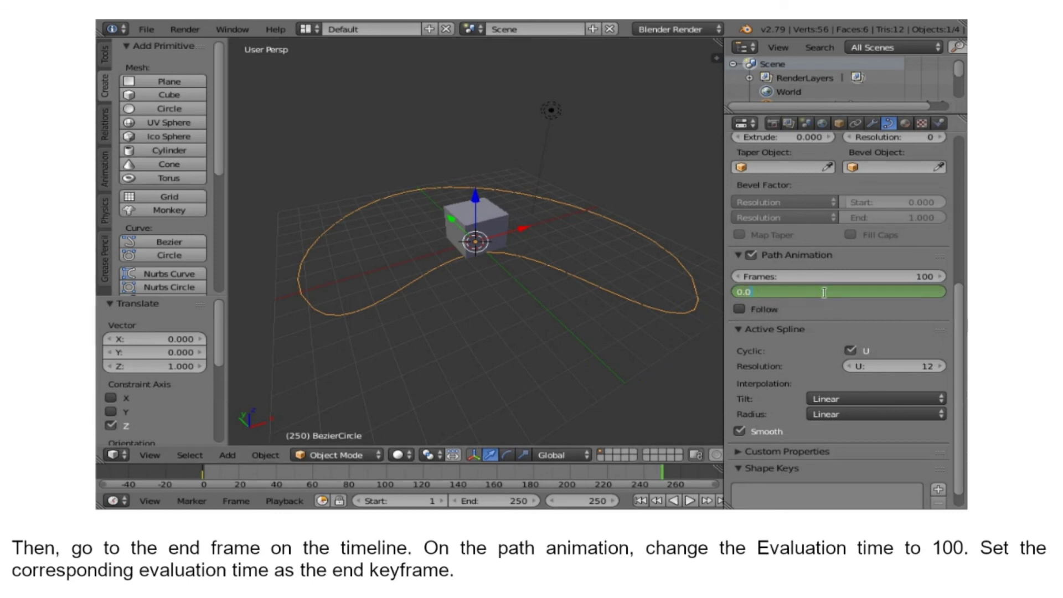
{"action": "type", "text": "100"}
{"action": "key", "text": "Return"}
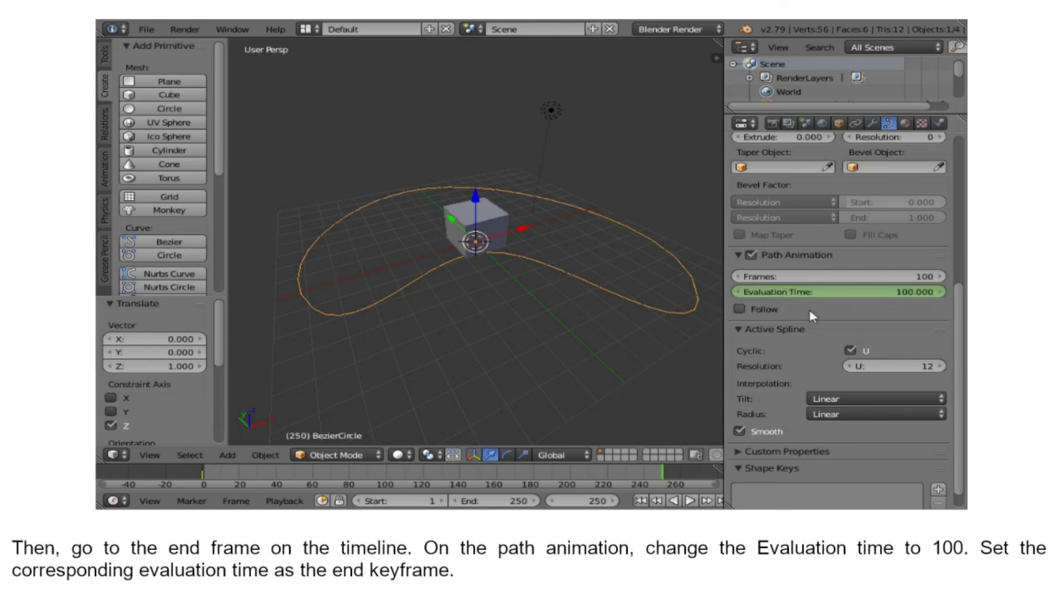
{"action": "right_click", "coordinate": [833, 292]}
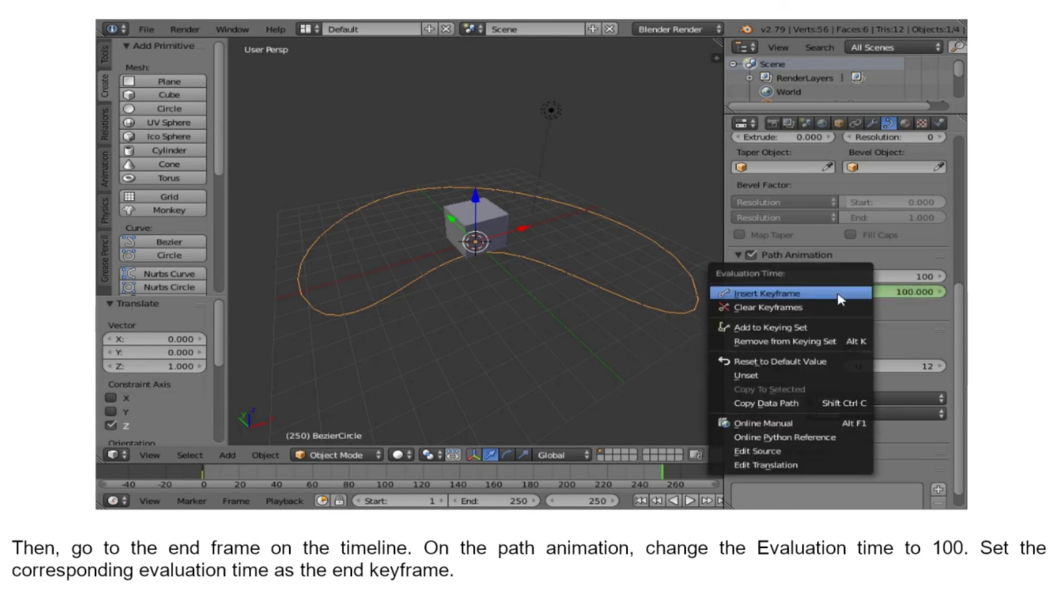
{"action": "left_click", "coordinate": [807, 298]}
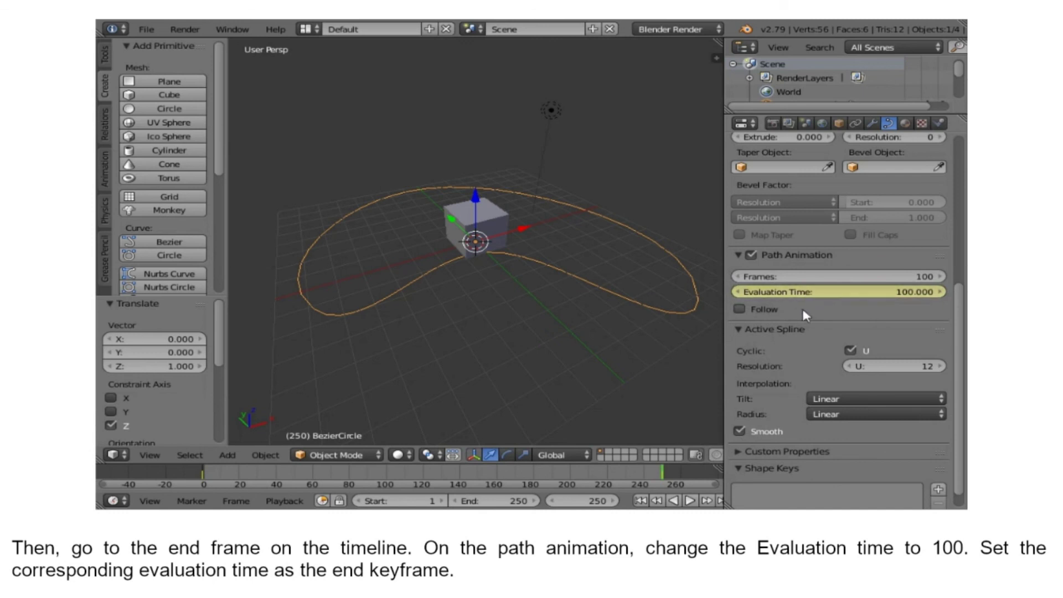
Add a Follow Path constraint to the cube with BezierCircle as its target
{"action": "right_click", "coordinate": [477, 227]}
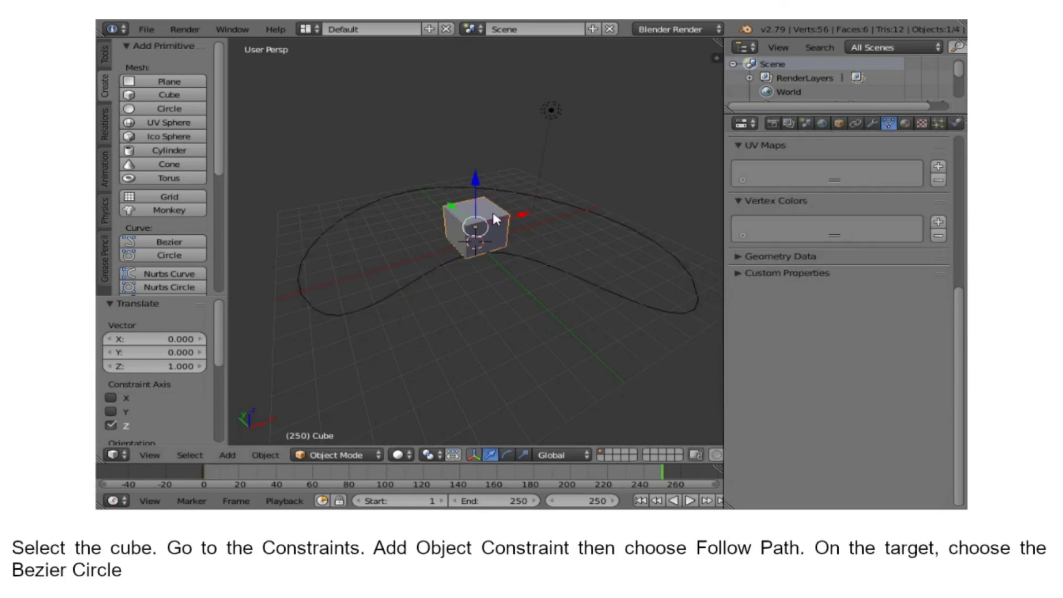
{"action": "left_click", "coordinate": [855, 124]}
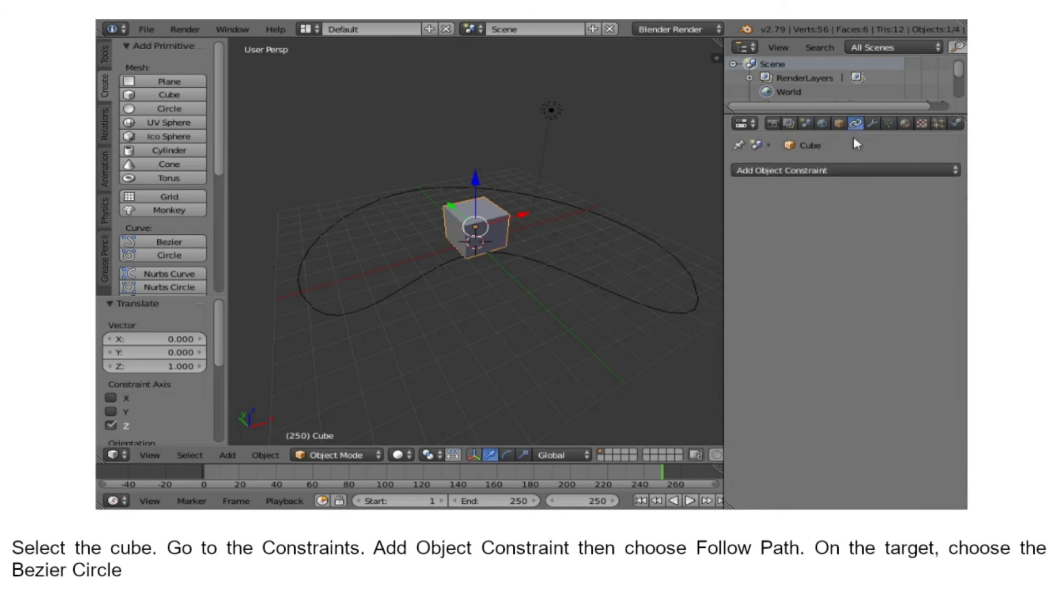
{"action": "left_click", "coordinate": [852, 169]}
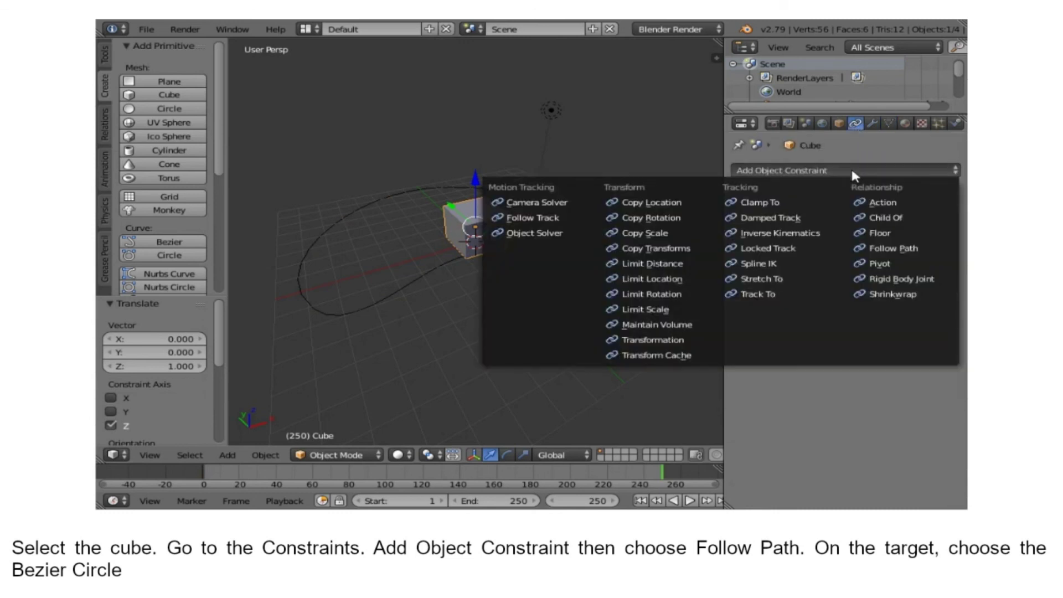
{"action": "left_click", "coordinate": [932, 257]}
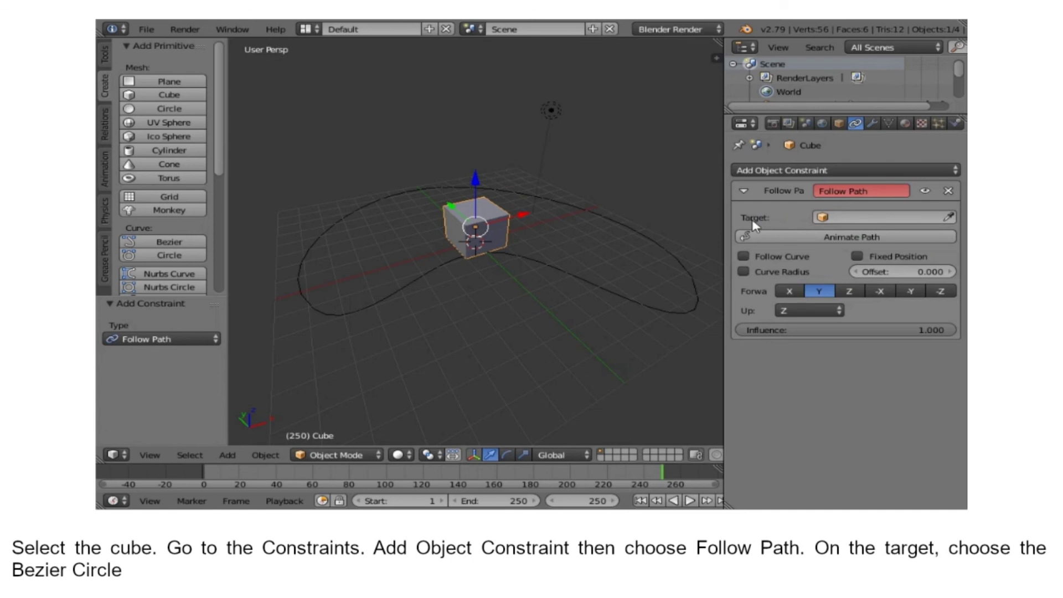
{"action": "left_click", "coordinate": [841, 217]}
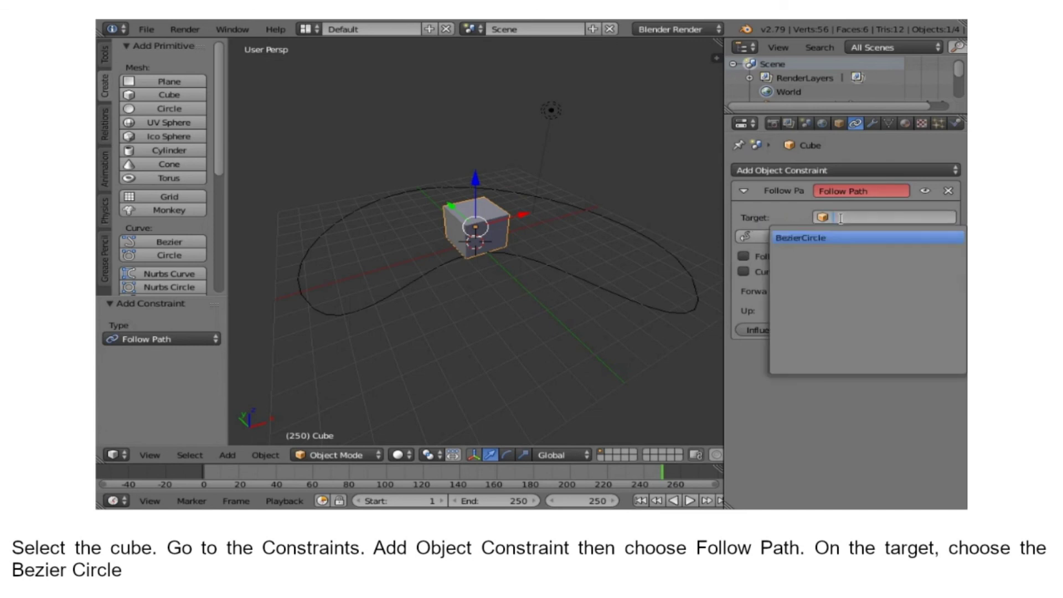
{"action": "left_click", "coordinate": [837, 238]}
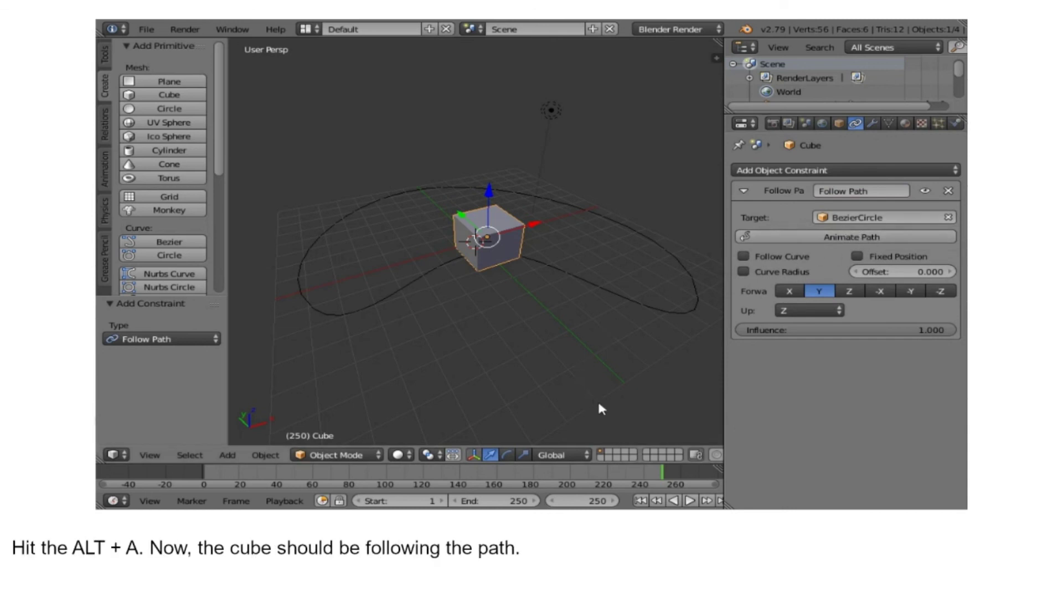
Play the animation, watch the cube travel along the reshaped circle from different angles, and stop playback
{"action": "left_click", "coordinate": [690, 501]}
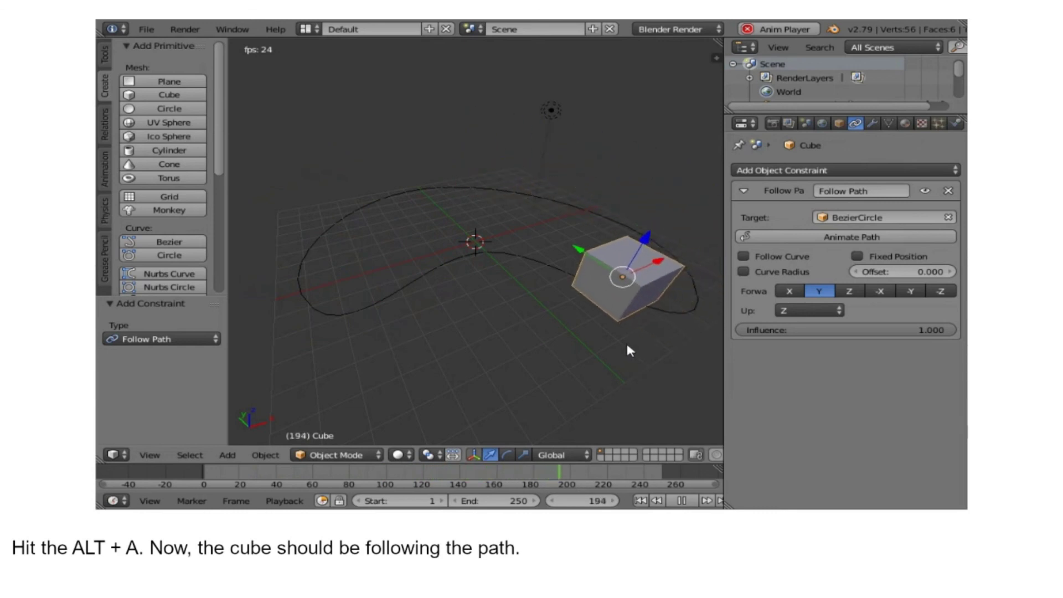
{"action": "middle_click_drag", "start_coordinate": [595, 228], "coordinate": [580, 292]}
{"action": "middle_click_drag", "start_coordinate": [554, 344], "coordinate": [577, 298]}
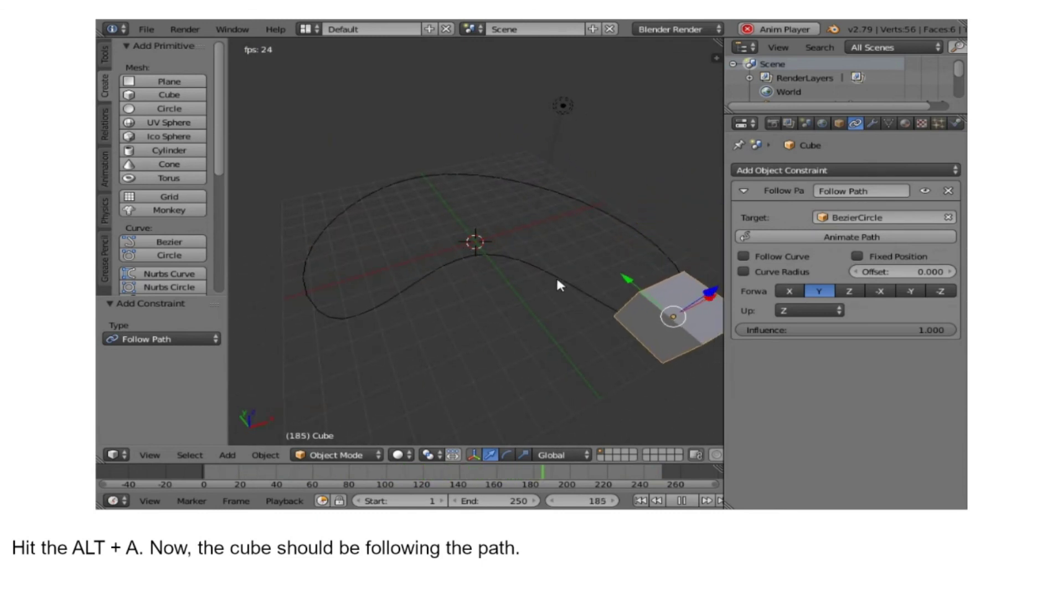
{"action": "left_click", "coordinate": [685, 501]}
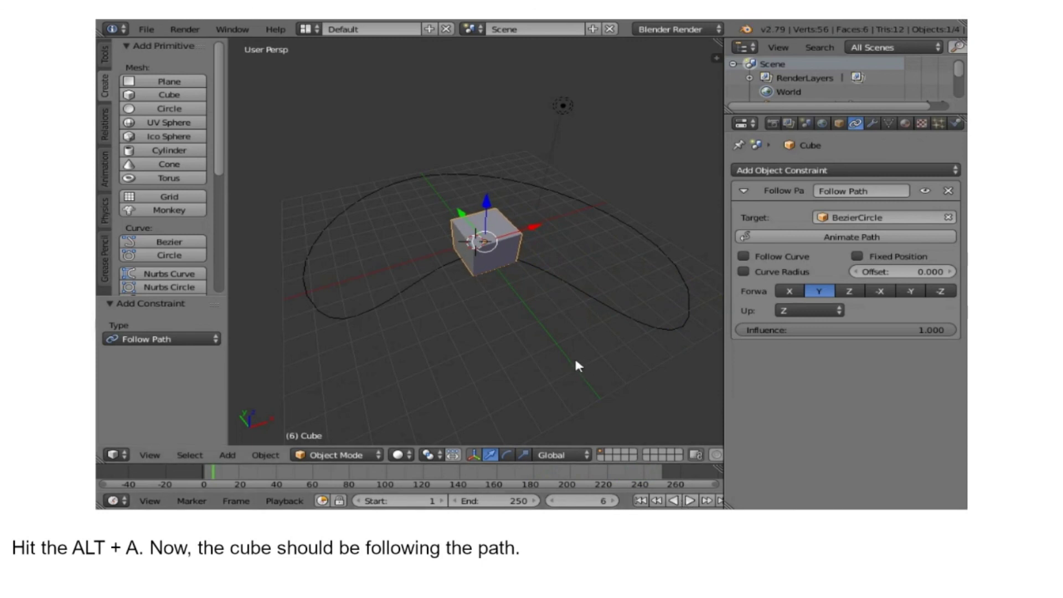